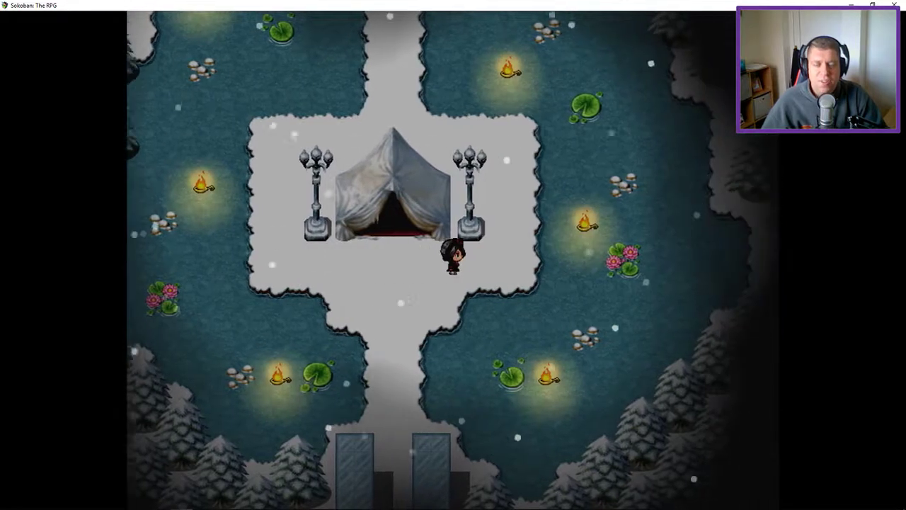
Walk from the tent around and north up the snowy path to the stone gateway
key(Up)
key(Up)
key(Left)
key(Left)
key(Left)
key(Up)
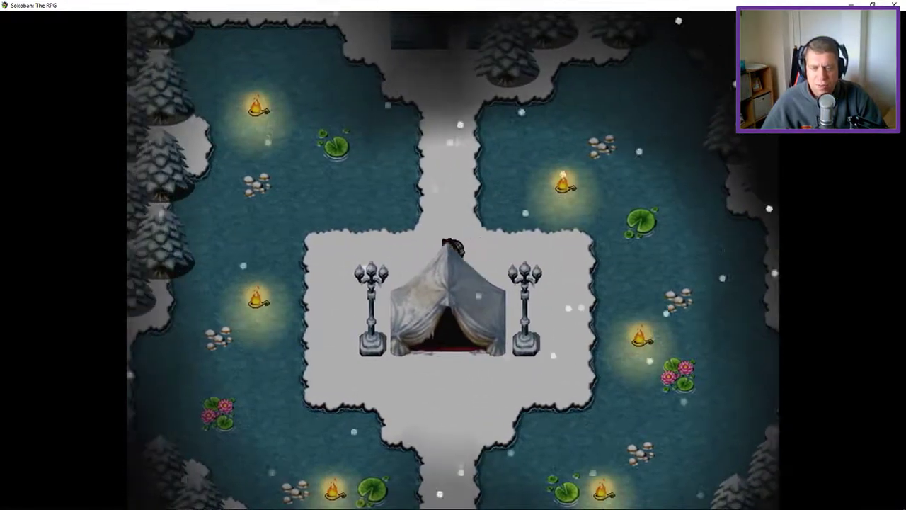
key(Up)
key(Up)
key(Up)
key(Up)
key(Up)
key(Up)
key(Up)
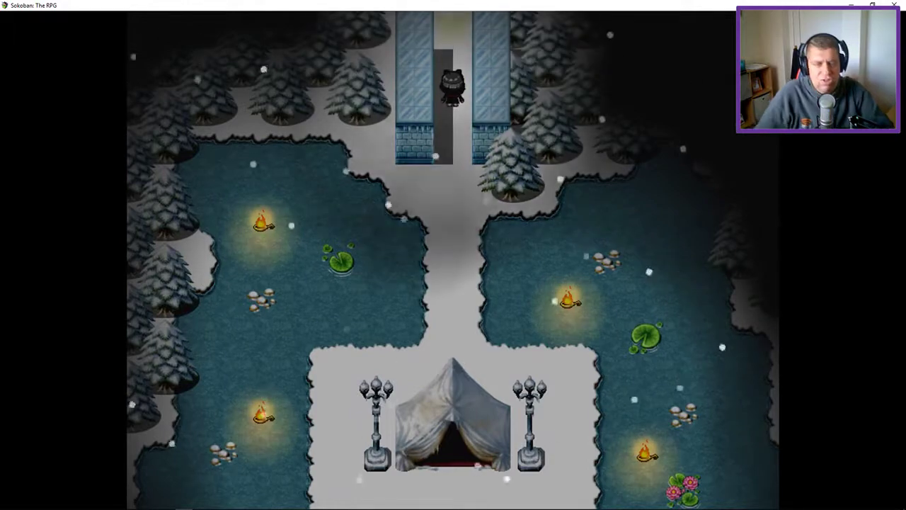
key(Up)
key(Up)
key(Up)
key(Up)
key(Up)
key(Up)
key(Up)
key(Up)
key(Up)
key(Up)
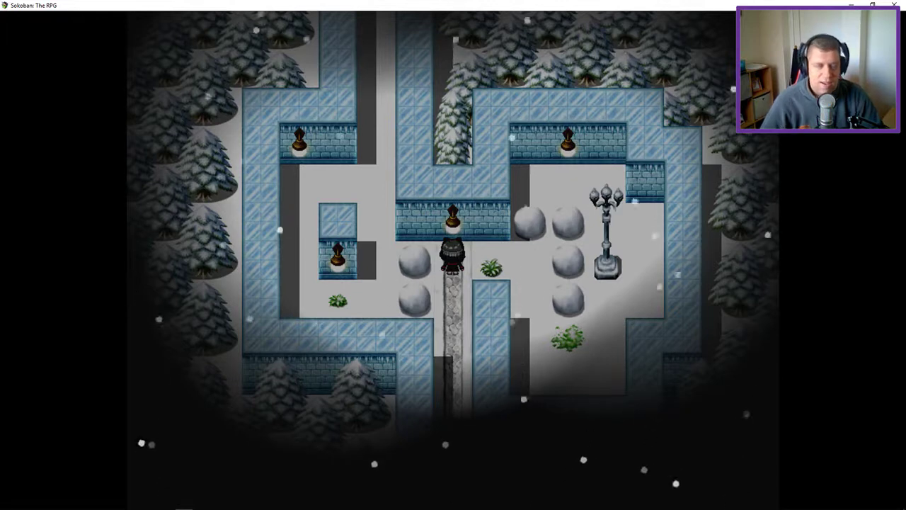
Enter the boulder room past the bush and circle the boulders toward the lamp post
key(Right)
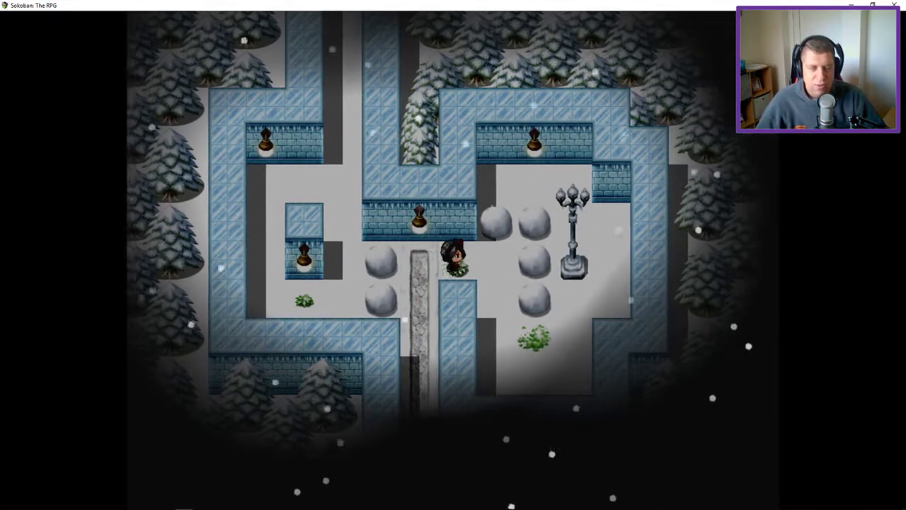
key(Right)
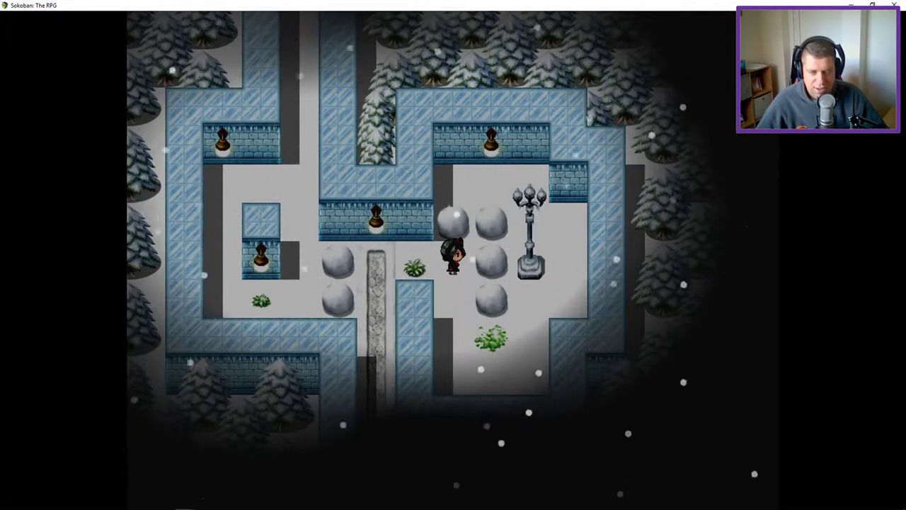
key(Down)
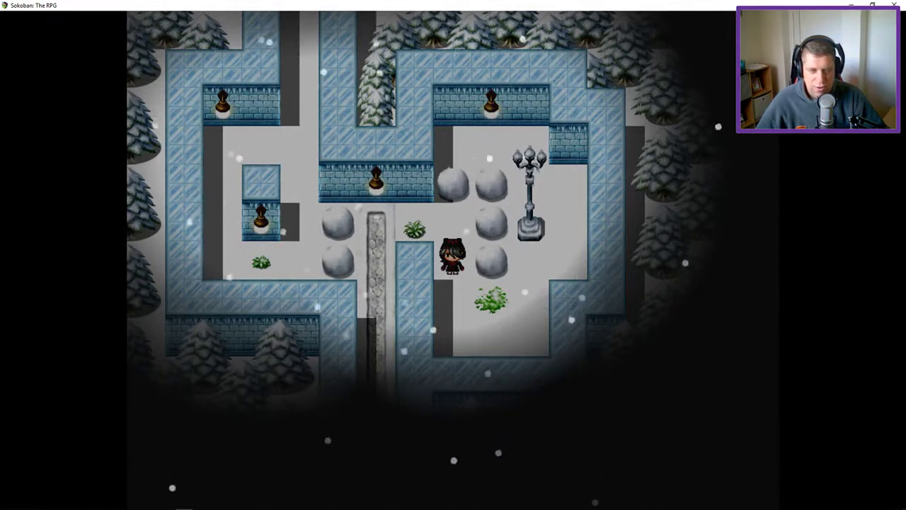
key(Down)
key(Down)
key(Right)
key(Right)
key(Up)
key(Up)
key(Up)
key(Up)
key(Up)
key(Left)
key(Up)
key(Left)
key(Left)
key(Down)
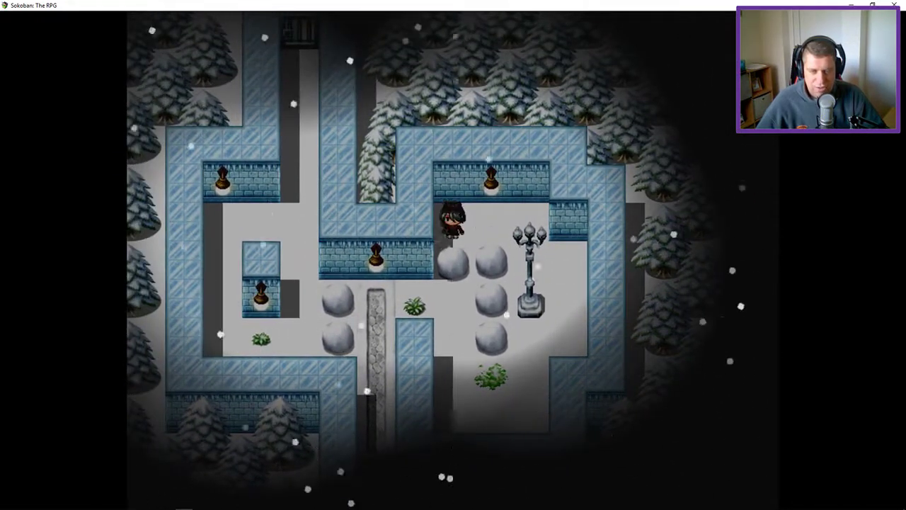
key(Down)
key(Down)
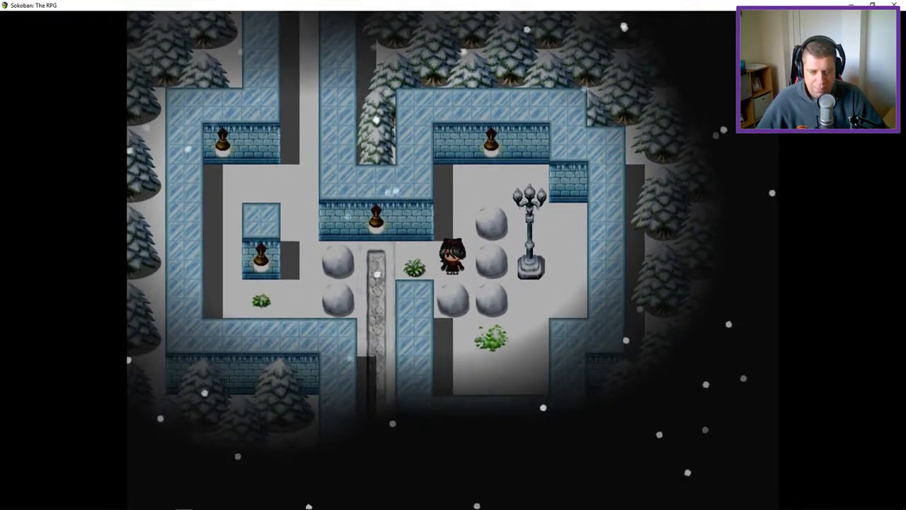
Move beside the lamp post, push one boulder down and the adjacent one right
key(Up)
key(Up)
key(Right)
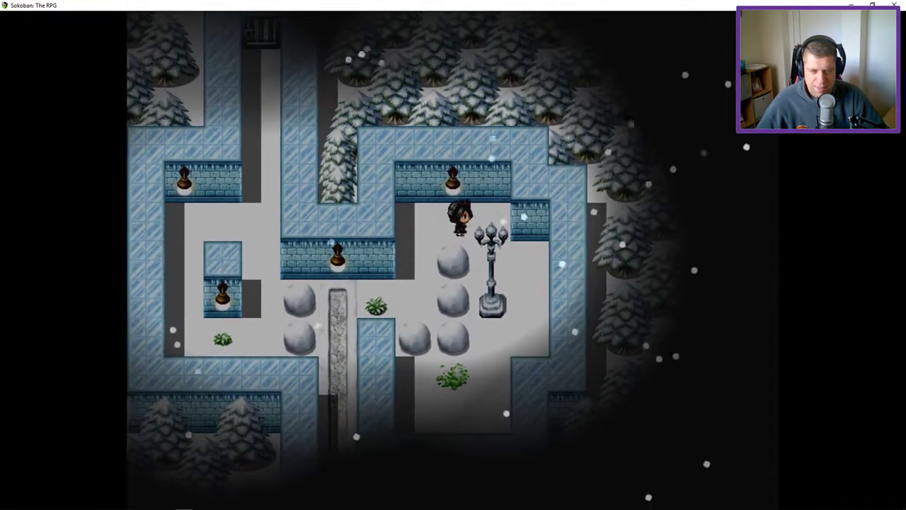
key(Right)
key(Down)
key(Left)
key(Up)
key(Left)
key(Left)
key(Down)
key(Down)
key(Down)
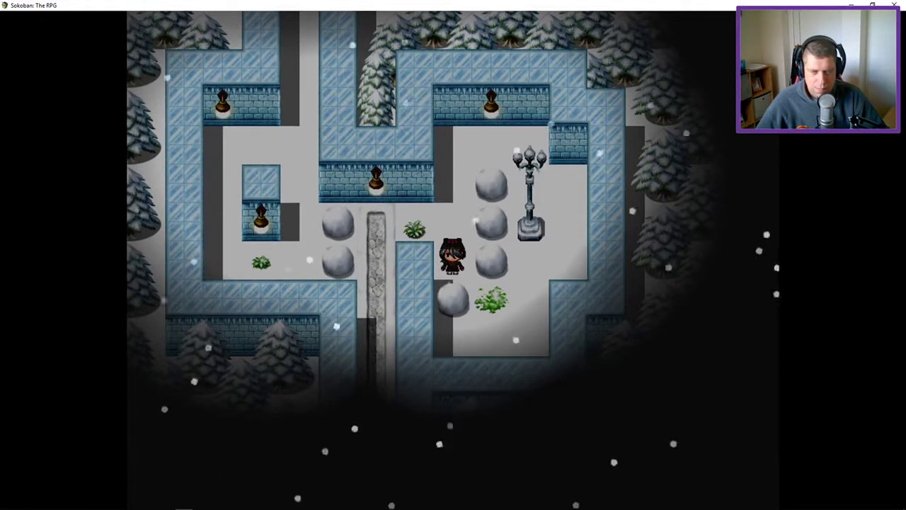
key(Right)
key(Left)
Push a boulder left, then circle right of the lamp and push another down
key(Up)
key(Up)
key(Up)
key(Right)
key(Right)
key(Down)
key(Left)
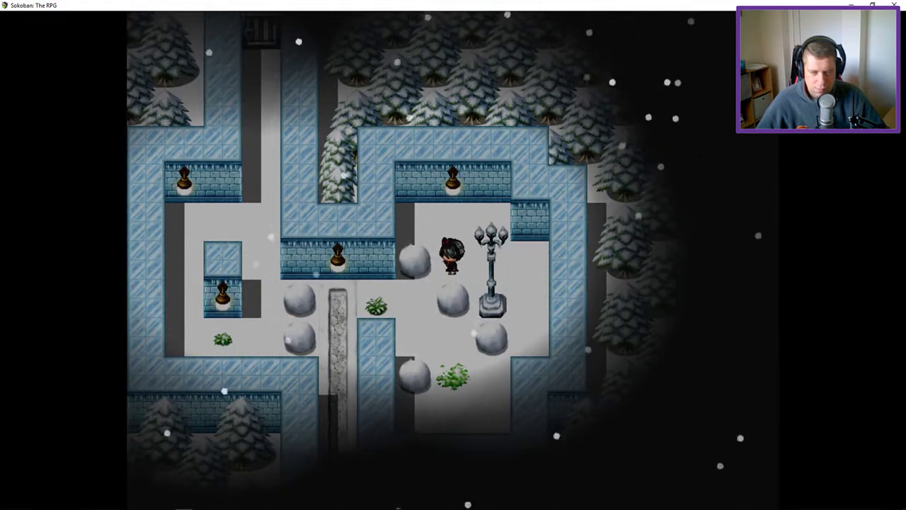
key(Right)
key(Right)
key(Down)
key(Down)
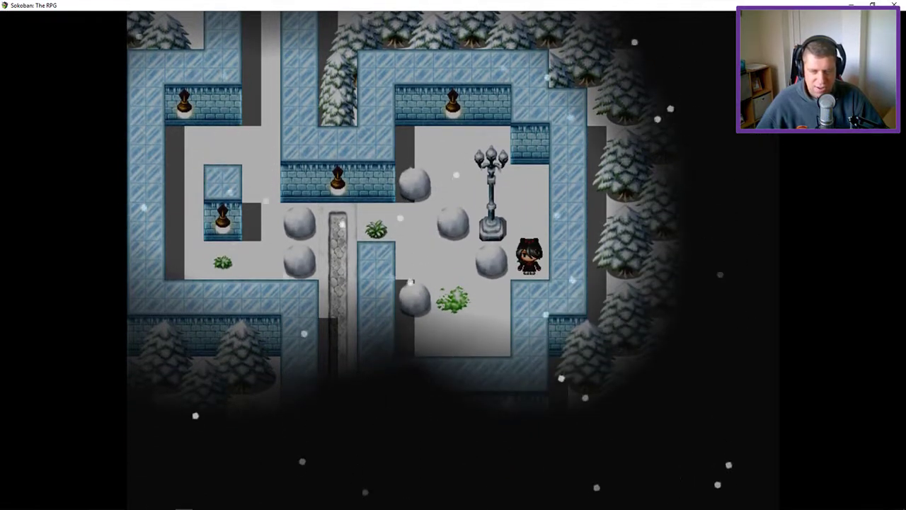
key(Up)
key(Up)
key(Left)
key(Left)
key(Down)
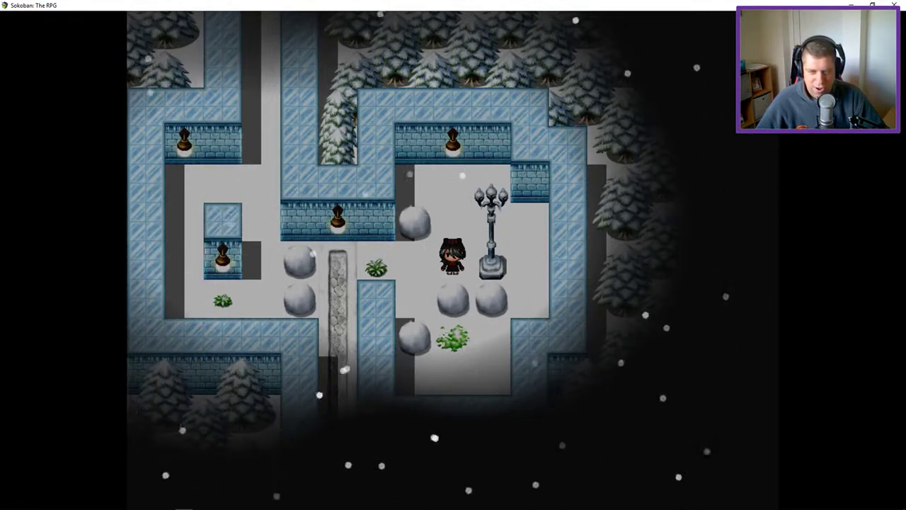
Push a boulder down onto the plant, circle the lamp, and push a boulder up
key(Down)
key(Up)
key(Up)
key(Right)
key(Right)
key(Down)
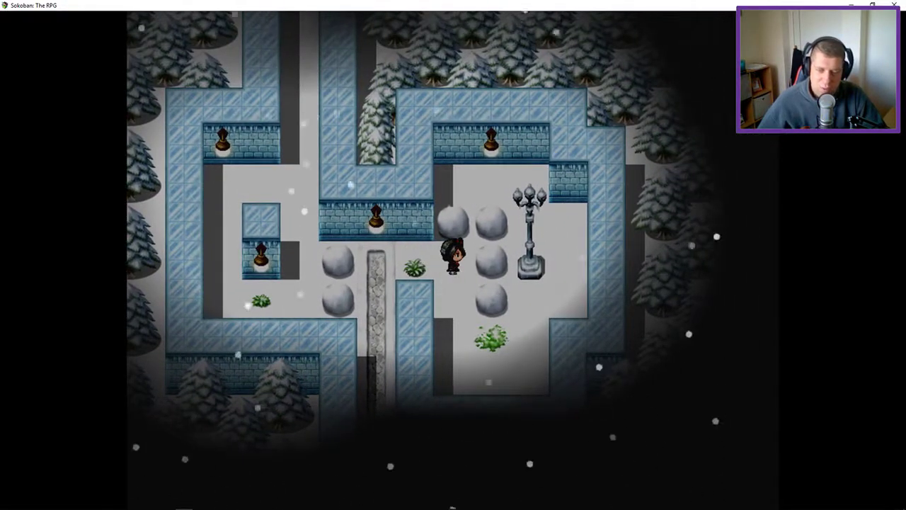
key(Down)
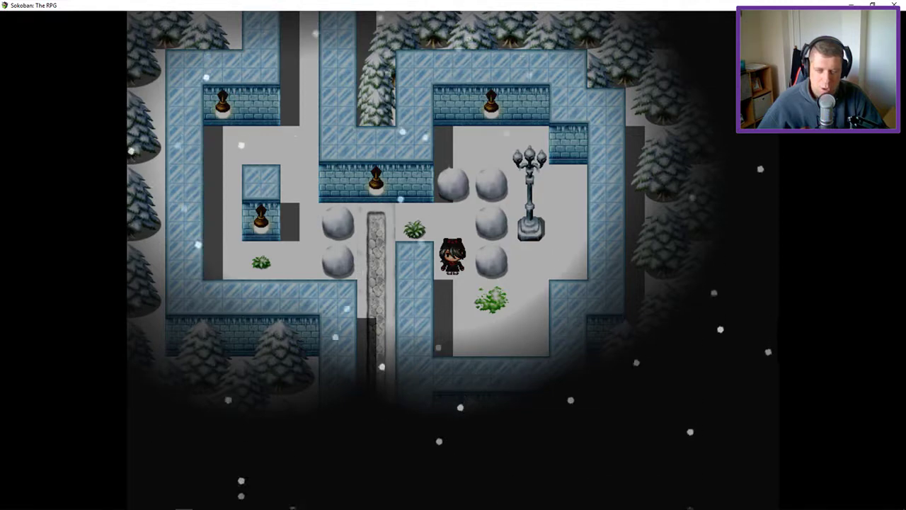
key(Up)
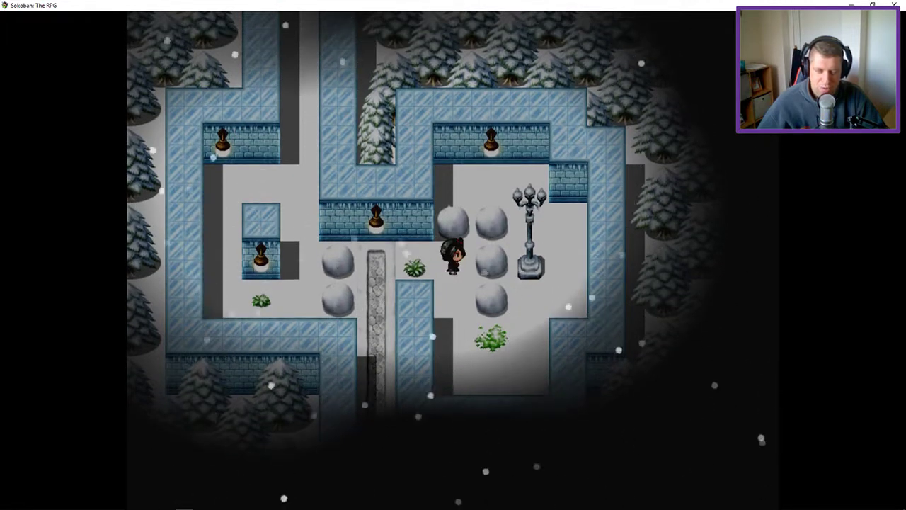
key(Up)
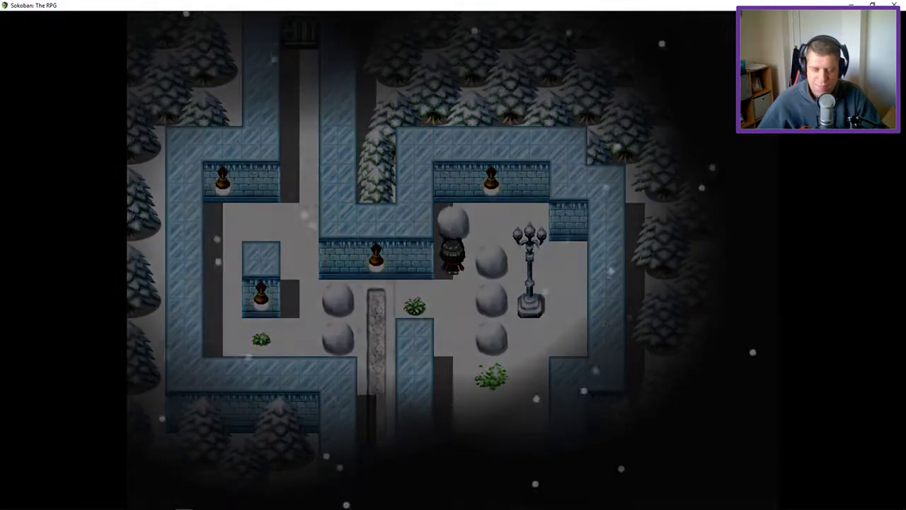
After the room resets, walk back in and around behind the lamp post
key(Down)
key(Down)
key(Right)
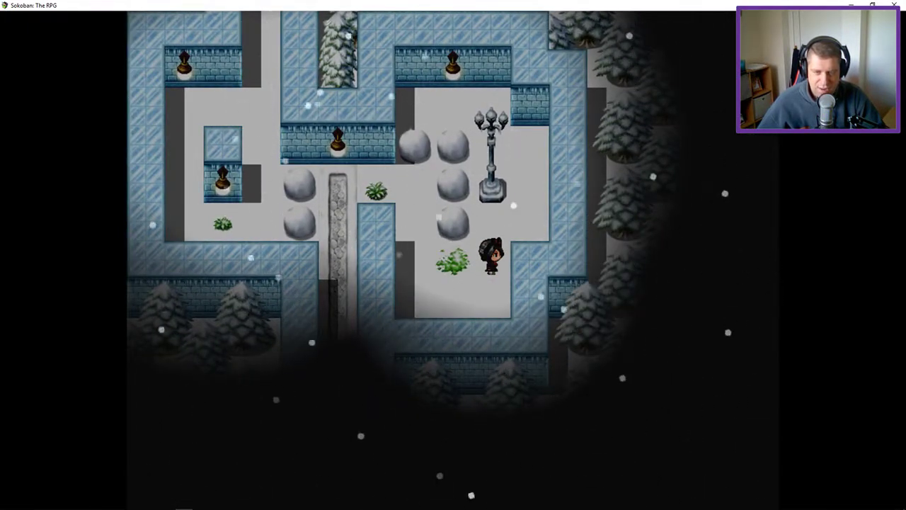
key(Right)
key(Up)
key(Up)
key(Up)
key(Left)
key(Up)
Push the boulders below the lamp post further down, then step back up
key(Left)
key(Left)
key(Down)
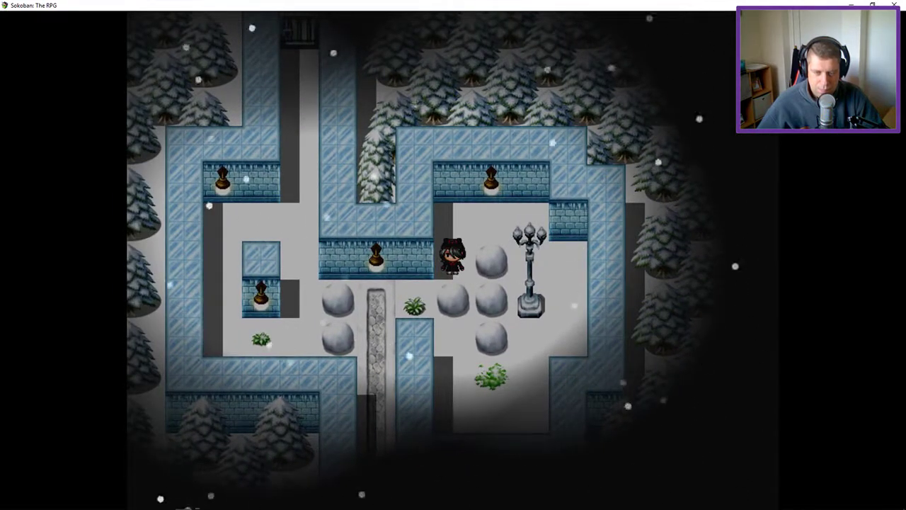
key(Down)
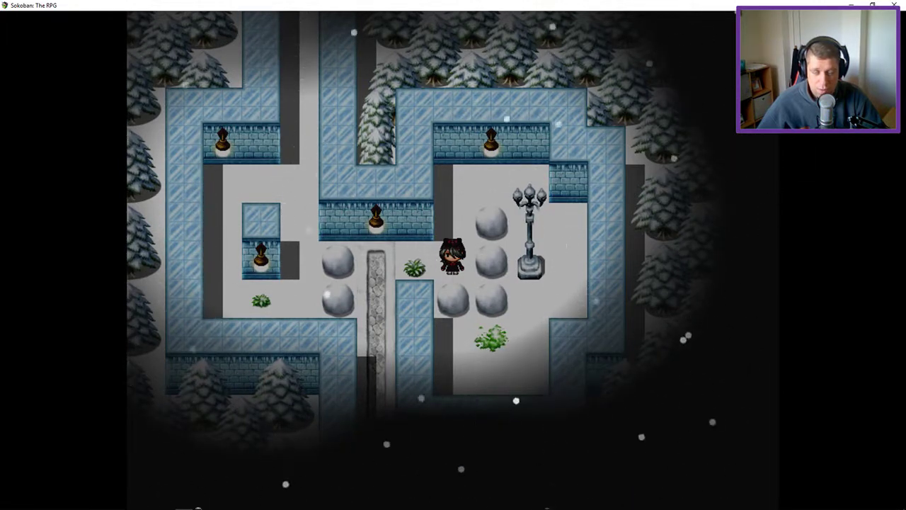
key(Down)
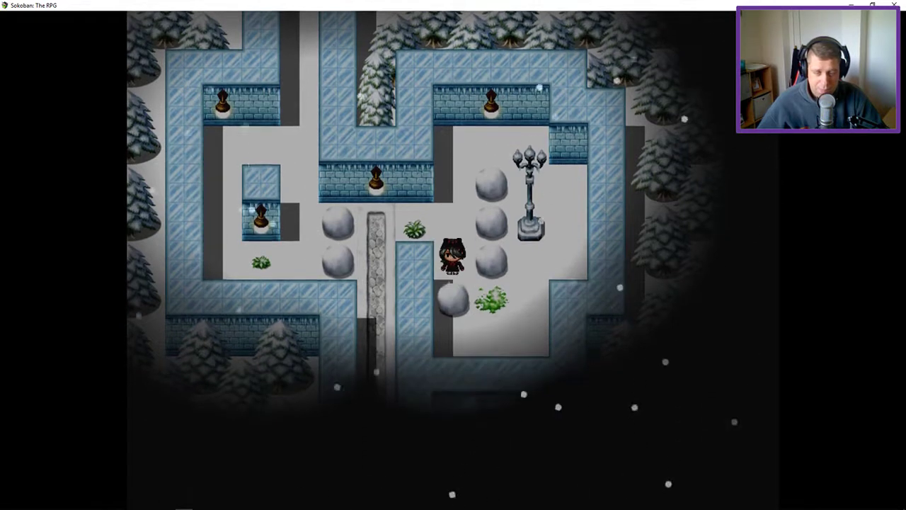
key(Up)
key(Up)
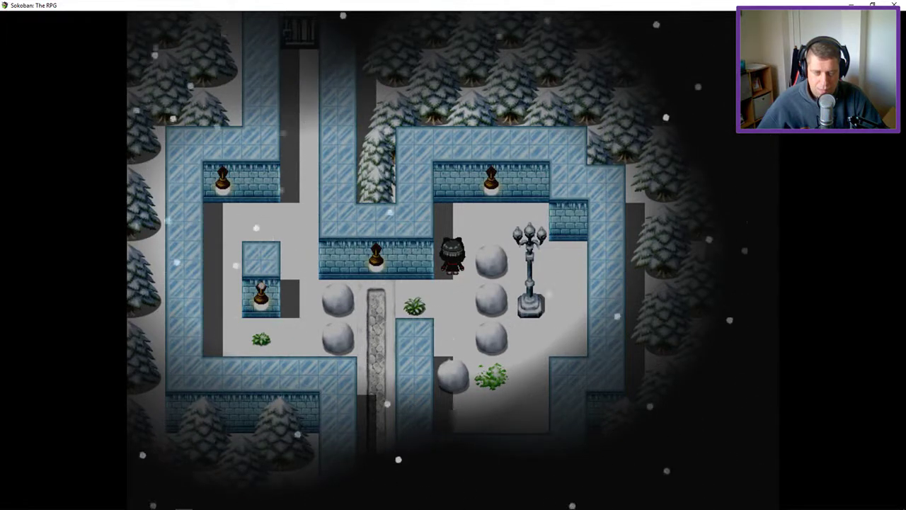
Push the top boulder one tile left and walk down beside the lamp post
key(Up)
key(Right)
key(Right)
key(Down)
key(Left)
key(Right)
key(Right)
key(Down)
key(Down)
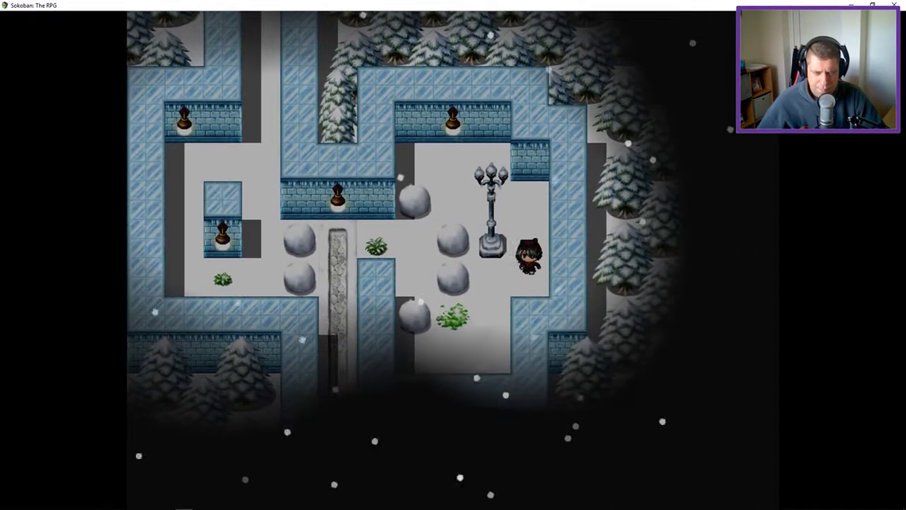
Return beside the boulder, then reset the room at the lamp post
key(Up)
key(Up)
key(Left)
key(Left)
key(Up)
key(Left)
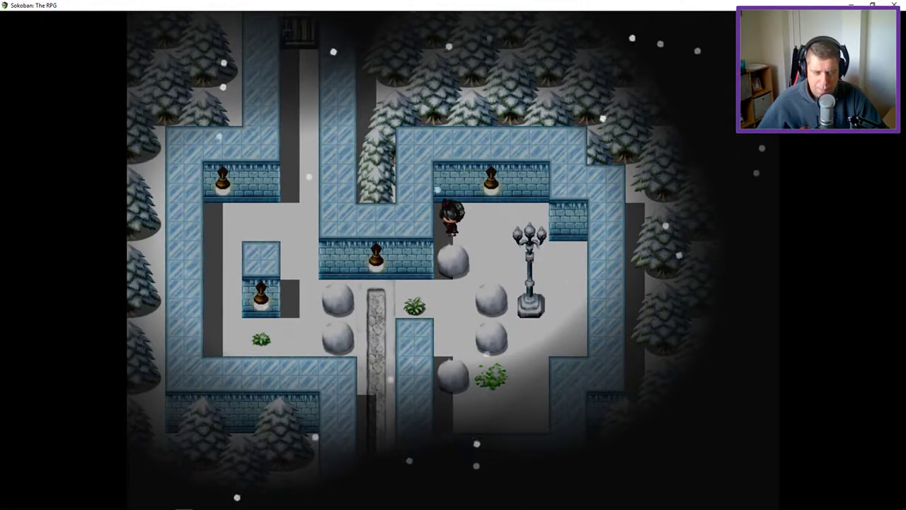
key(Right)
key(Down)
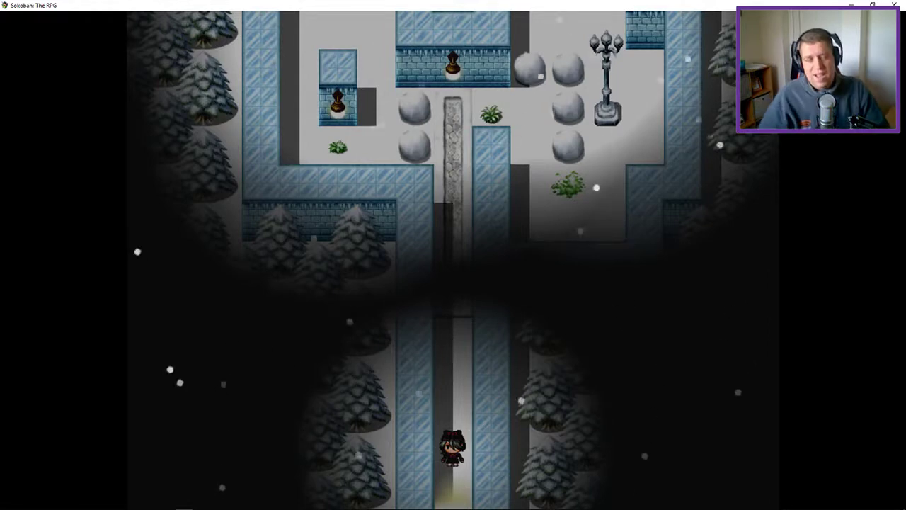
Walk up into the room, past the plant below the boulders, and back up
key(Up)
key(Up)
key(Up)
key(Up)
key(Up)
key(Up)
key(Up)
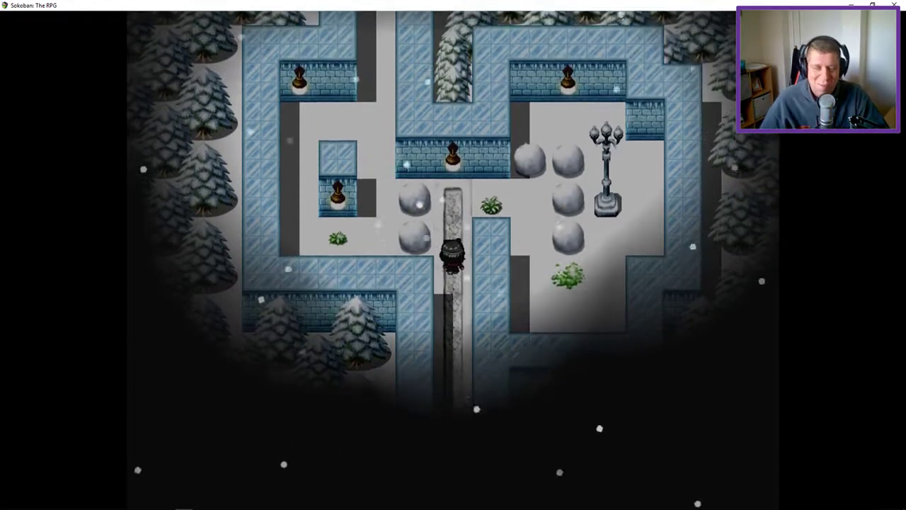
key(Up)
key(Right)
key(Right)
key(Down)
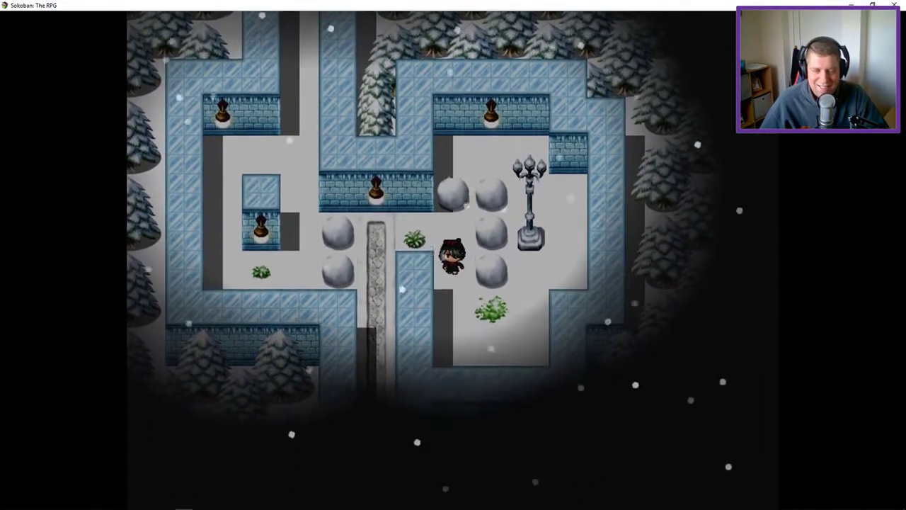
key(Down)
key(Down)
key(Right)
key(Right)
key(Down)
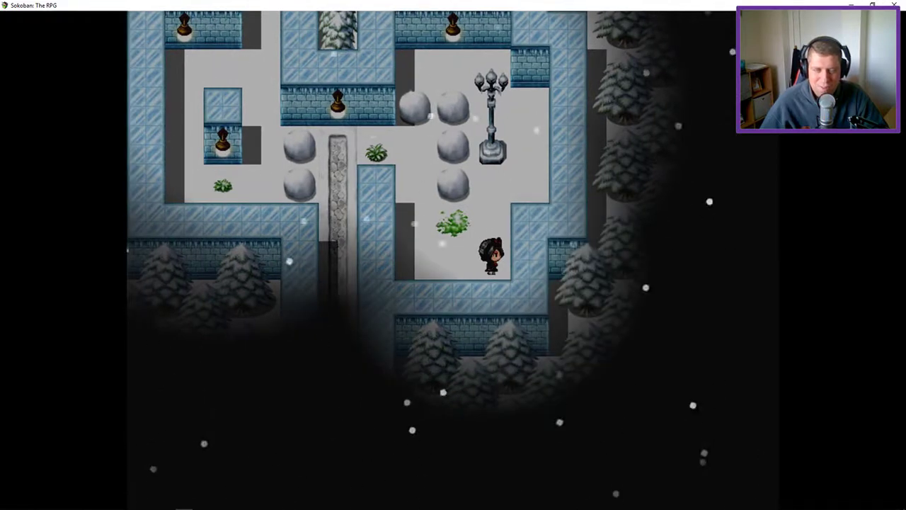
key(Left)
key(Up)
key(Up)
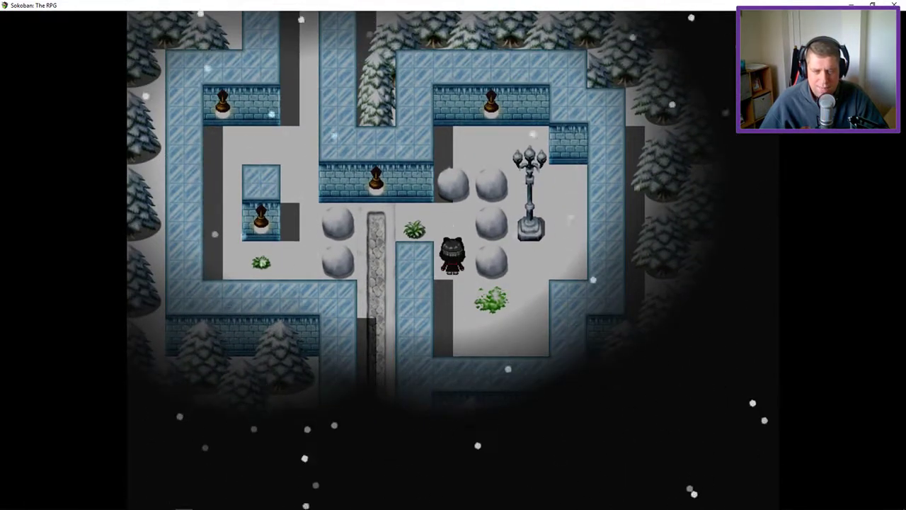
Circle up around the lamp post to reach the boulders from above
key(Down)
key(Right)
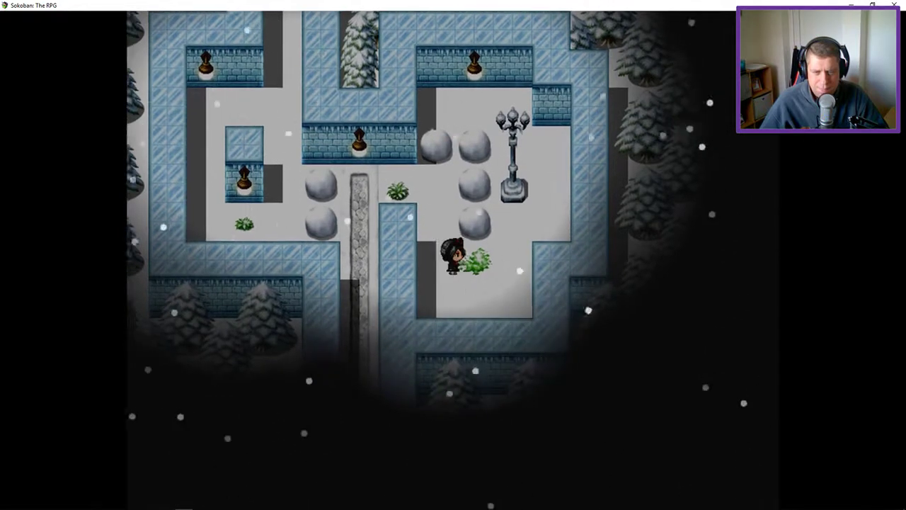
key(Right)
key(Up)
key(Right)
key(Up)
key(Up)
key(Left)
key(Up)
Push the left, middle-left and lower-middle boulders each down one tile
key(Left)
key(Down)
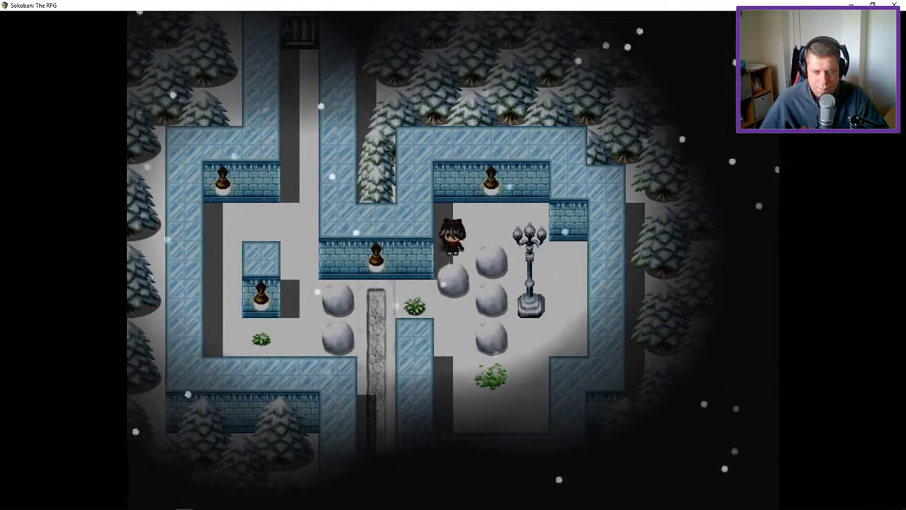
key(Up)
key(Right)
key(Left)
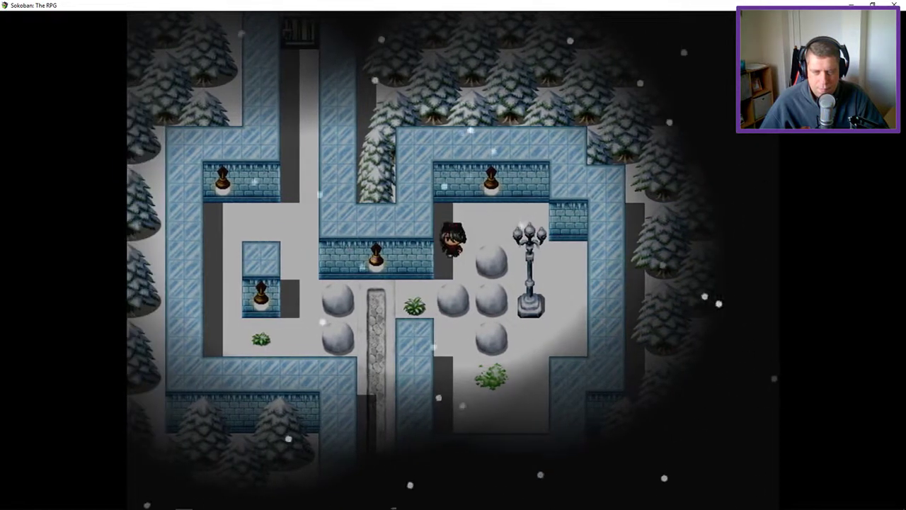
key(Down)
key(Down)
key(Up)
key(Up)
key(Right)
key(Right)
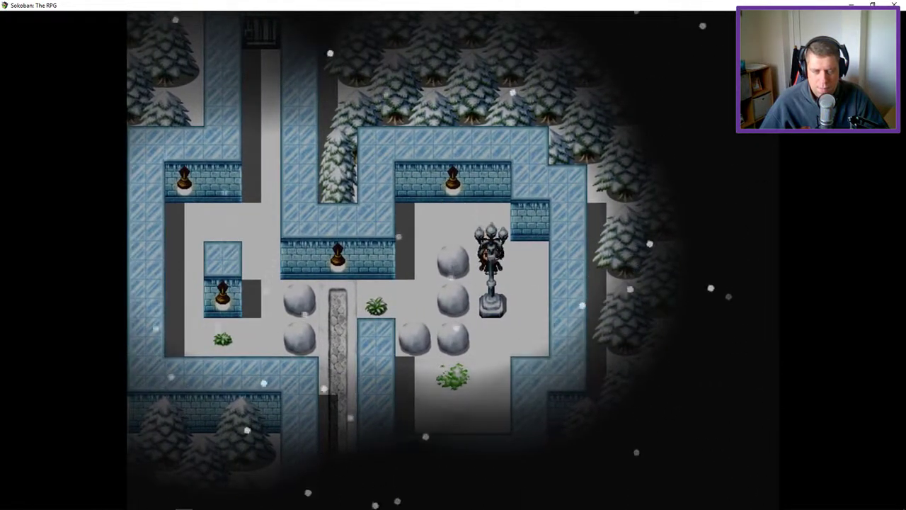
key(Left)
key(Left)
key(Down)
key(Down)
key(Down)
key(Up)
key(Up)
key(Up)
Walk past the lamp post and confirm the boulder puzzle reset
key(Right)
key(Right)
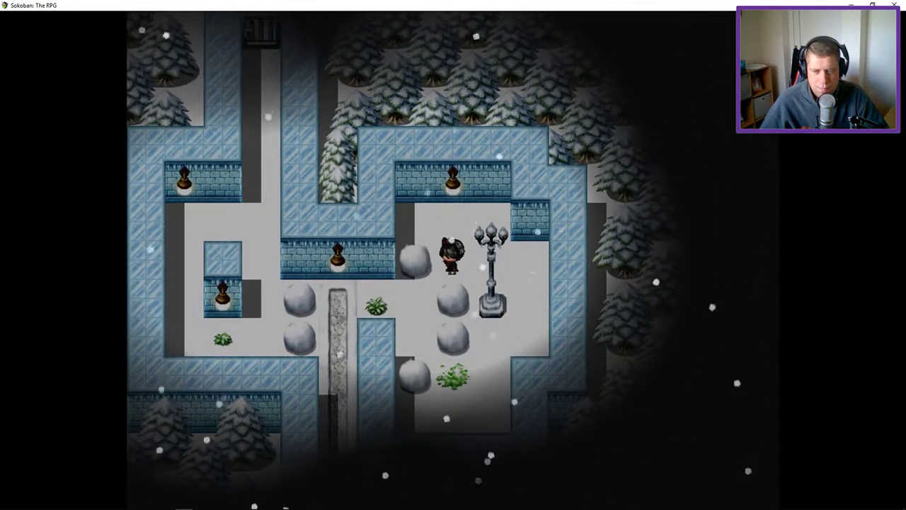
key(Right)
key(Right)
key(Down)
key(Down)
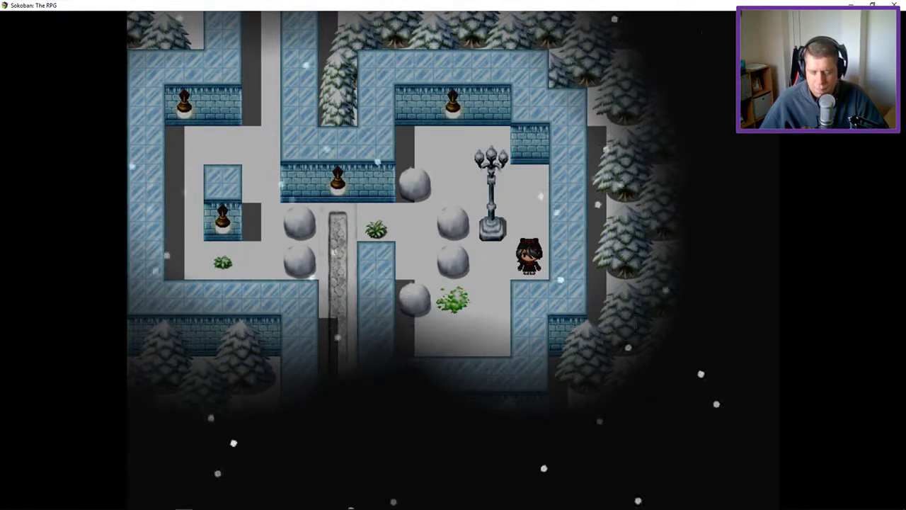
key(Return)
key(Return)
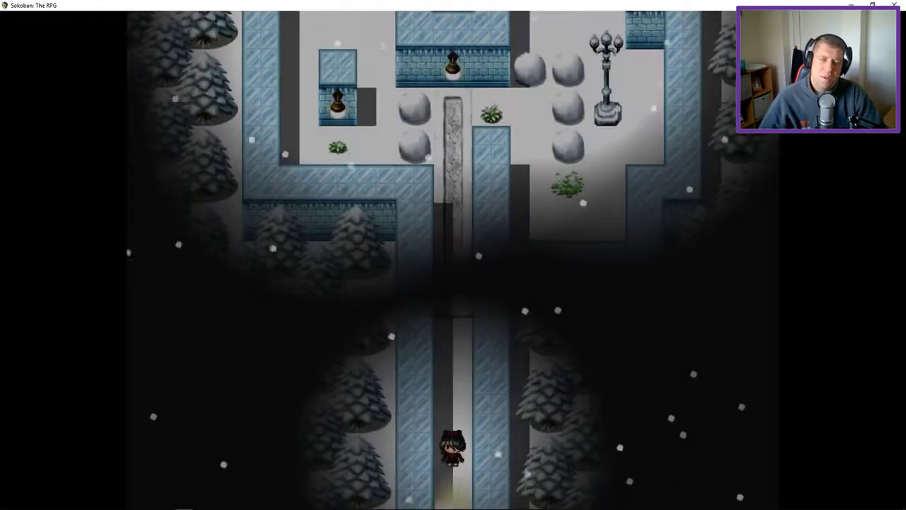
Walk up the corridor into the room, past the bush and back
key(Up)
key(Up)
key(Up)
key(Up)
key(Up)
key(Up)
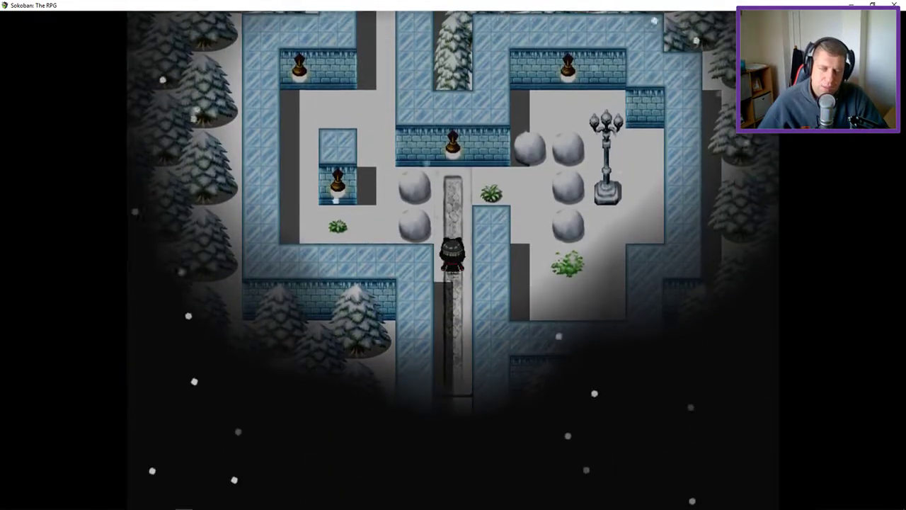
key(Up)
key(Up)
key(Right)
key(Right)
key(Down)
key(Down)
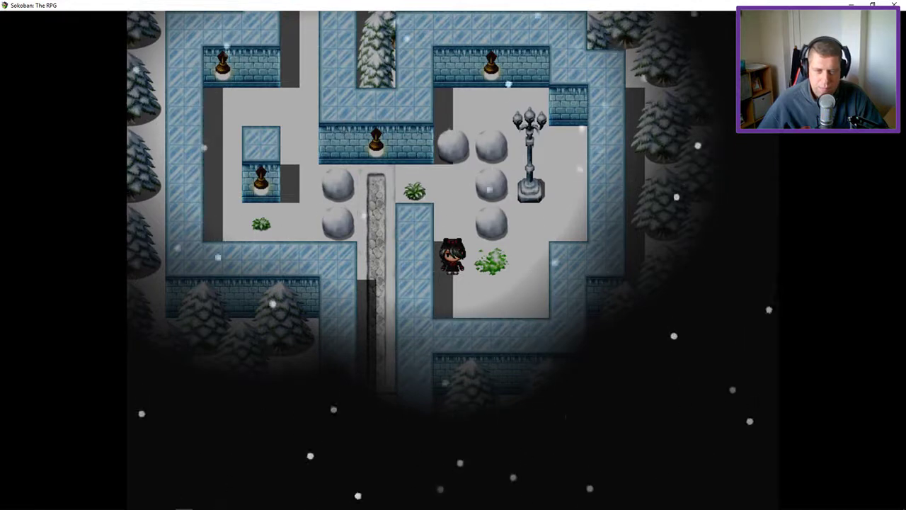
key(Right)
key(Right)
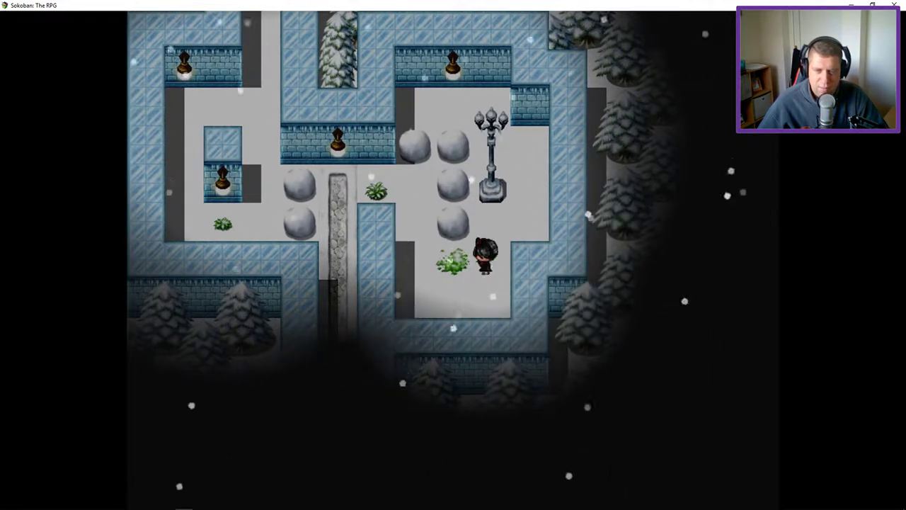
key(Left)
key(Left)
key(Up)
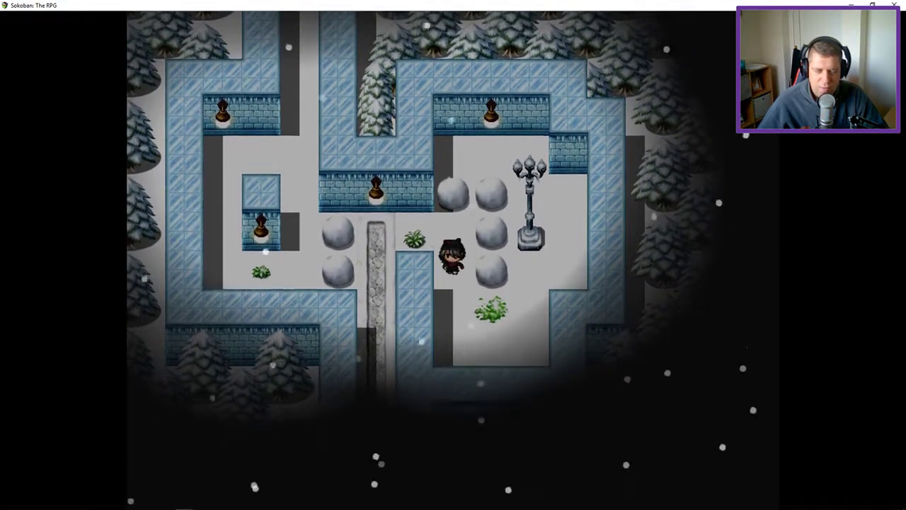
Circle the boulder column and go up along the right of the lamp post
key(Down)
key(Down)
key(Right)
key(Right)
key(Up)
key(Up)
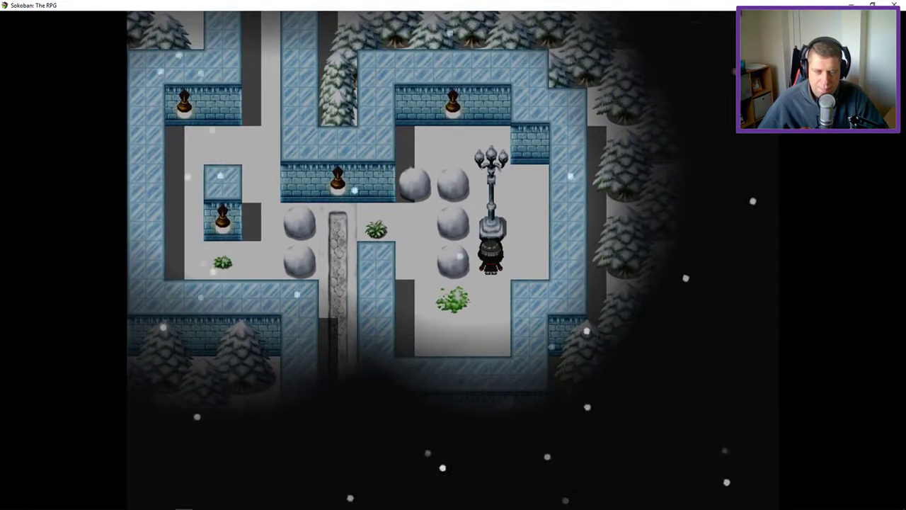
key(Right)
key(Up)
key(Up)
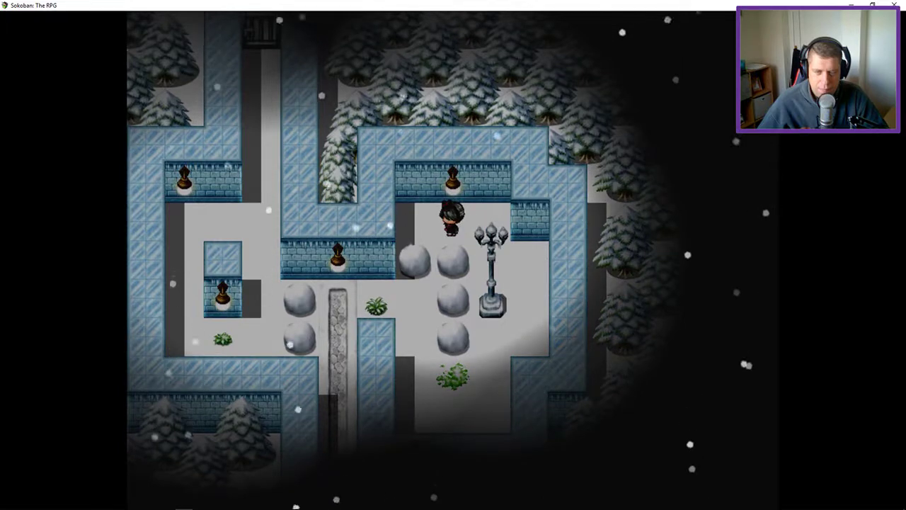
Push the upper-left boulder down, then push the boulder below it down
key(Left)
key(Down)
key(Up)
key(Right)
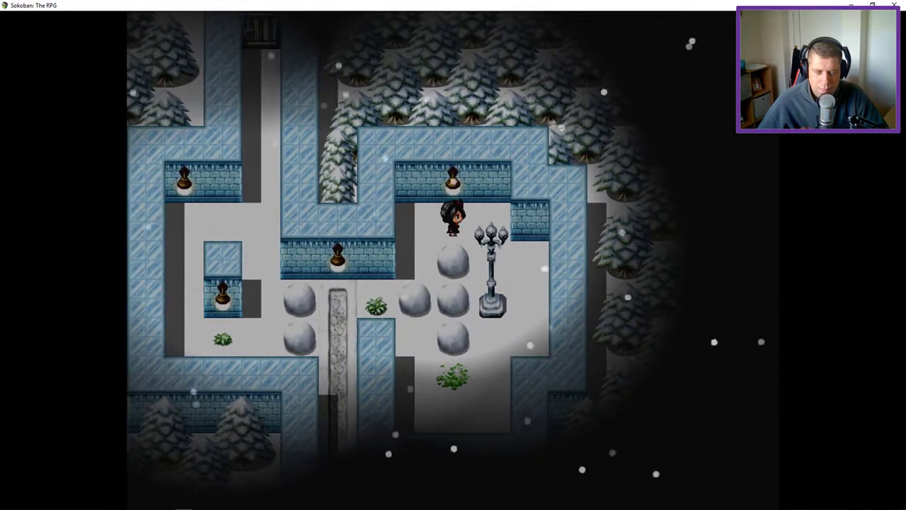
key(Left)
key(Down)
key(Down)
key(Up)
key(Up)
key(Right)
key(Right)
key(Down)
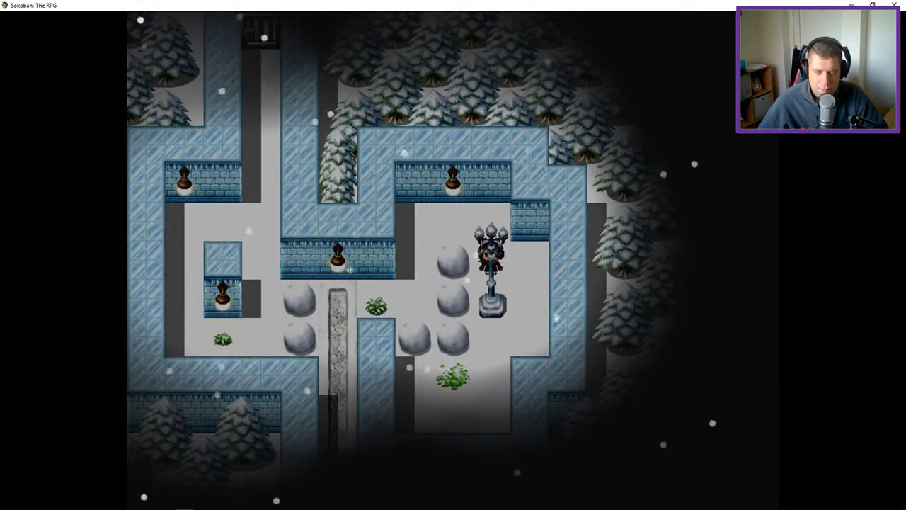
Circle around, push the middle-right boulder one tile right, and return to the lamp
key(Up)
key(Left)
key(Left)
key(Down)
key(Down)
key(Down)
key(Right)
key(Left)
key(Up)
key(Up)
key(Right)
key(Right)
key(Down)
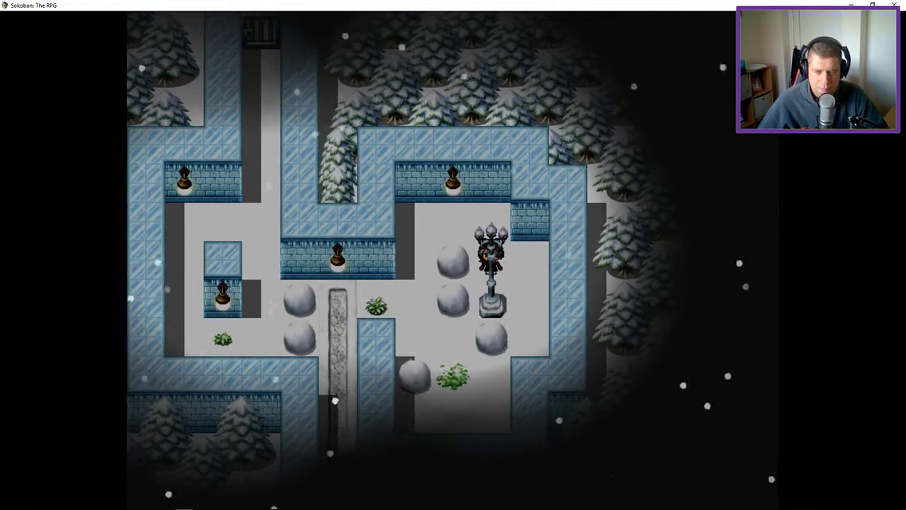
Shove a boulder left against the torch wall and push another down
key(Left)
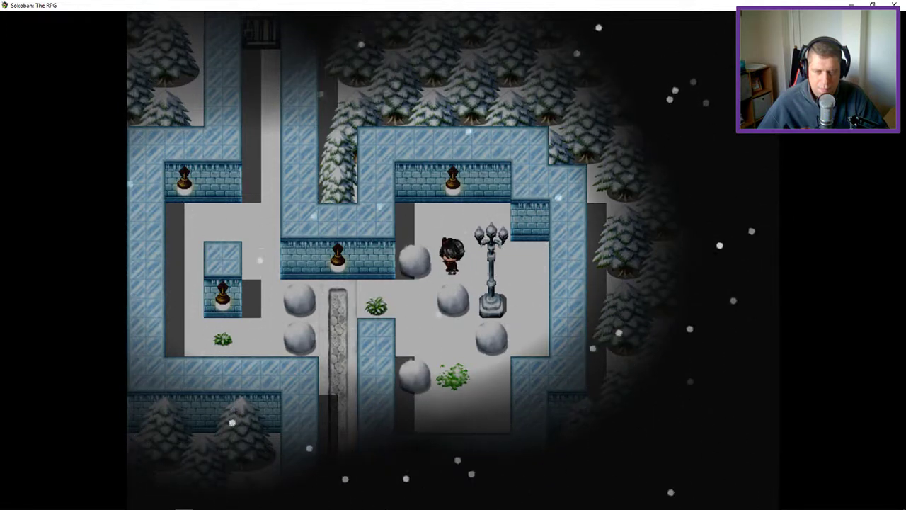
key(Down)
key(Up)
key(Right)
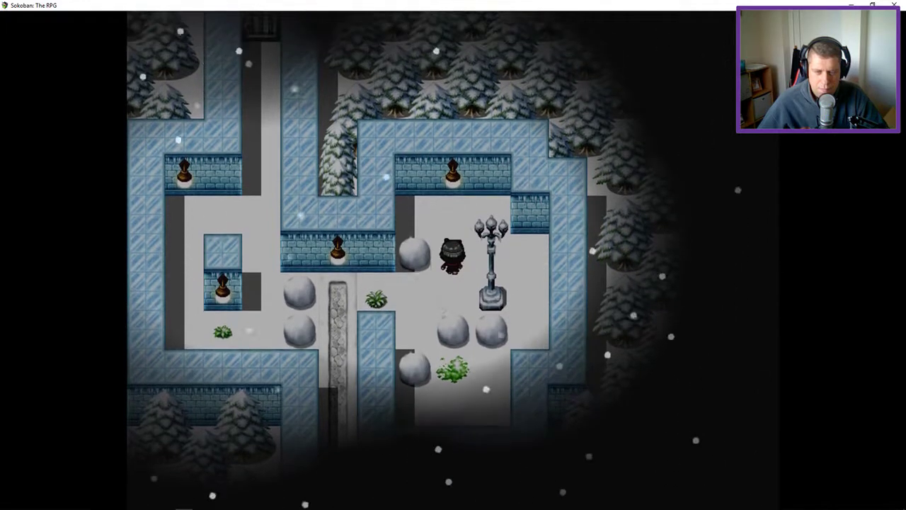
Step beside the lamp post, then reset the boulder puzzle and confirm
key(Right)
key(Down)
key(Down)
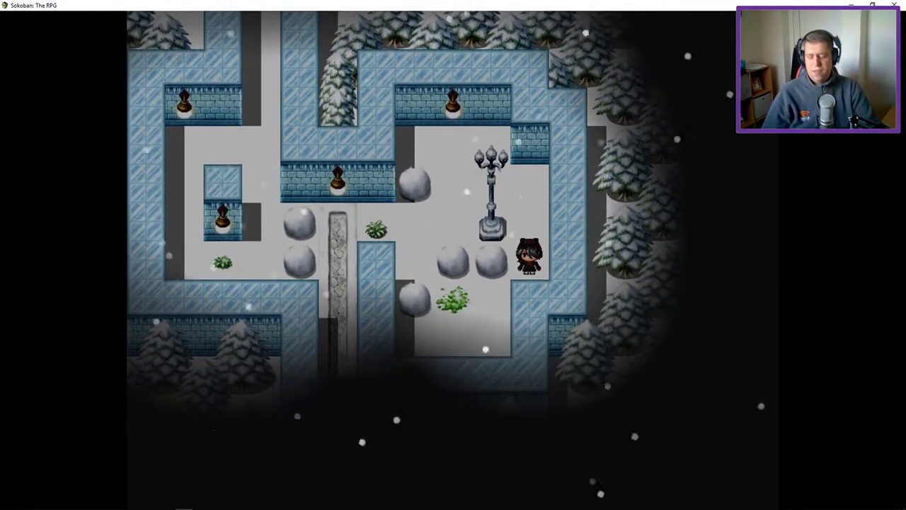
key(r)
key(Return)
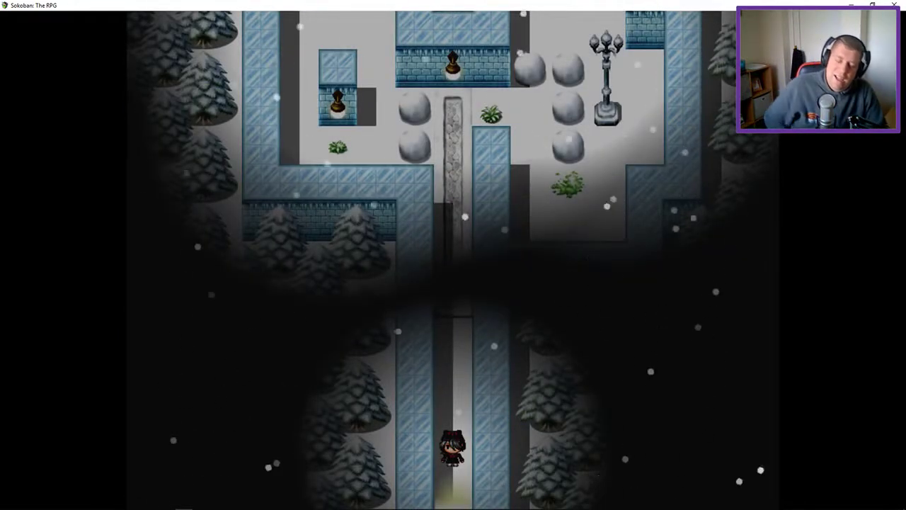
Walk up the corridor and around to the tile below the lamp post
key(Up)
key(Up)
key(Up)
key(Up)
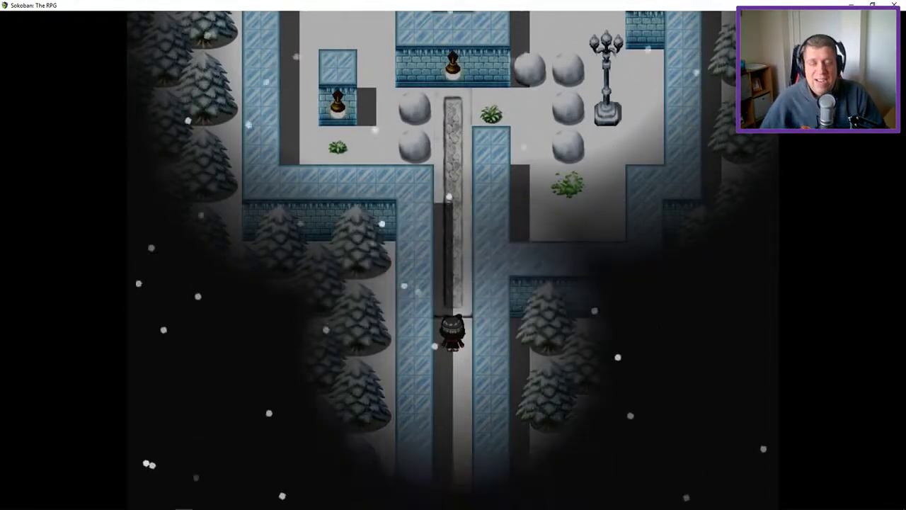
key(Up)
key(Up)
key(Up)
key(Up)
key(Up)
key(Up)
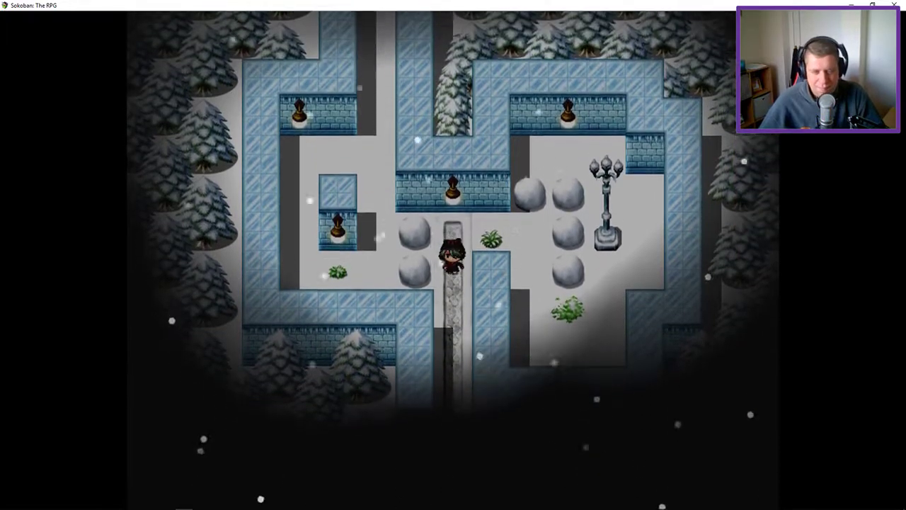
key(Right)
key(Right)
key(Down)
key(Down)
key(Right)
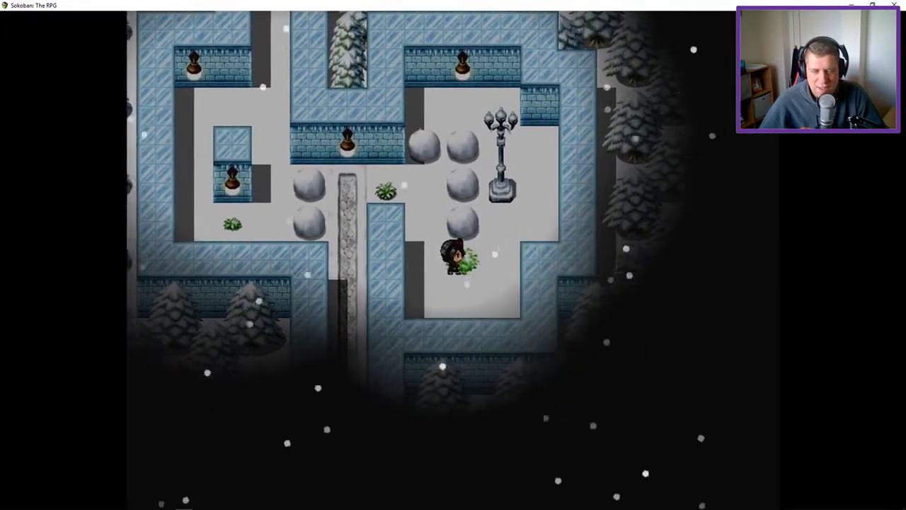
key(Right)
key(Up)
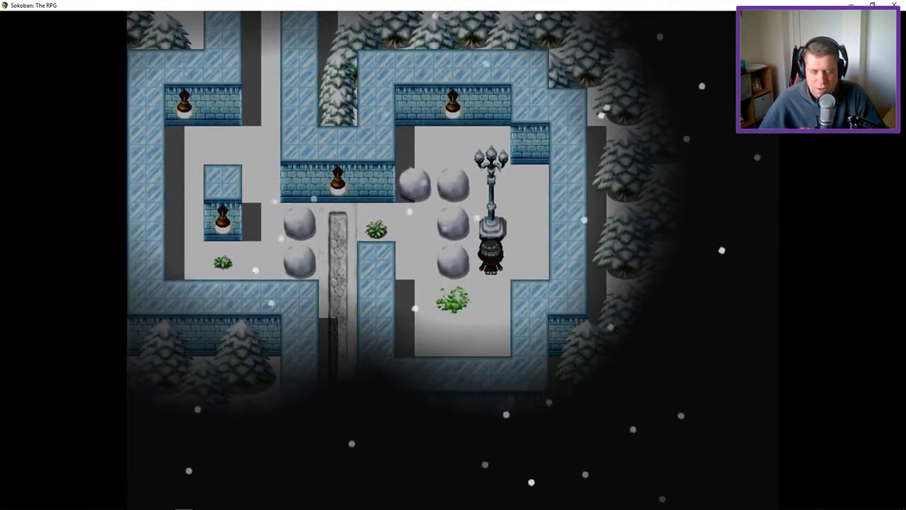
Circle back to the left of the boulder column, then over to its right side
key(Down)
key(Left)
key(Down)
key(Left)
key(Up)
key(Up)
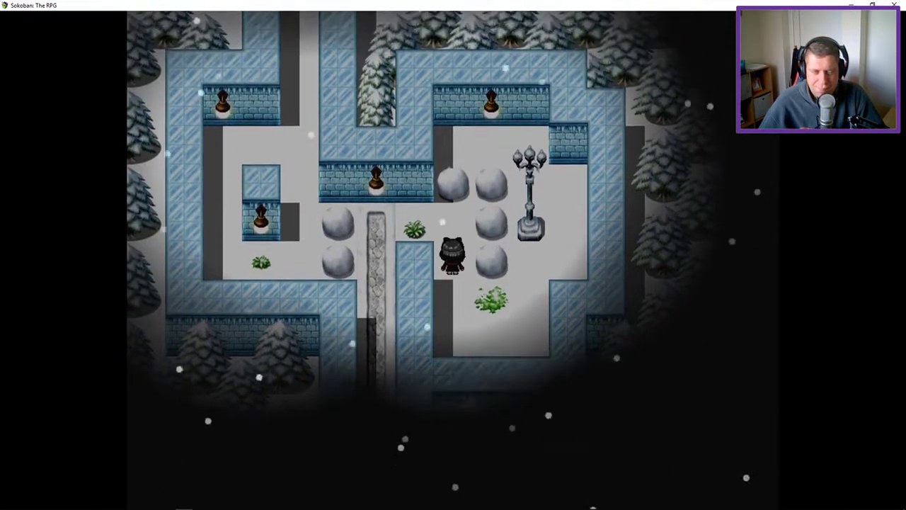
key(Down)
key(Right)
key(Right)
key(Up)
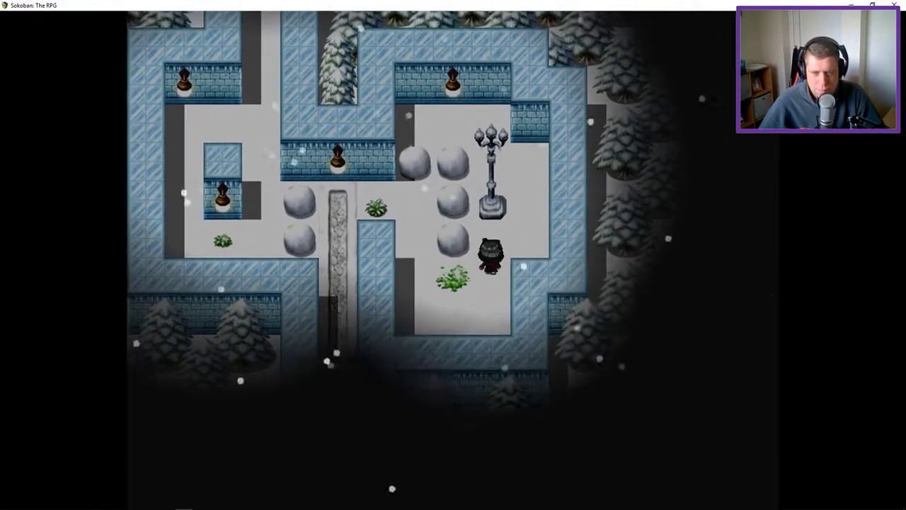
key(Right)
Go around the lamp post to the top and push the boulder below down one tile
key(Up)
key(Up)
key(Left)
key(Up)
key(Left)
key(Left)
key(Down)
key(Down)
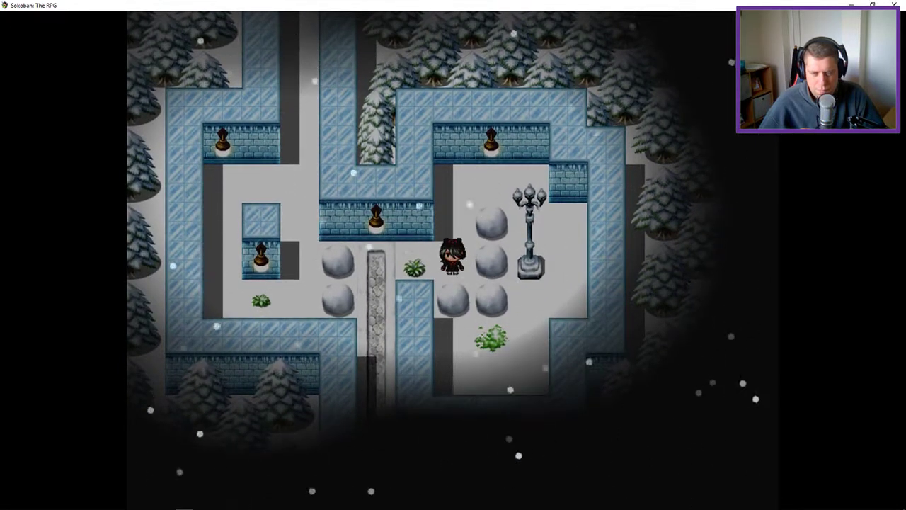
Step back down and reset the puzzle to return to the entrance
key(Up)
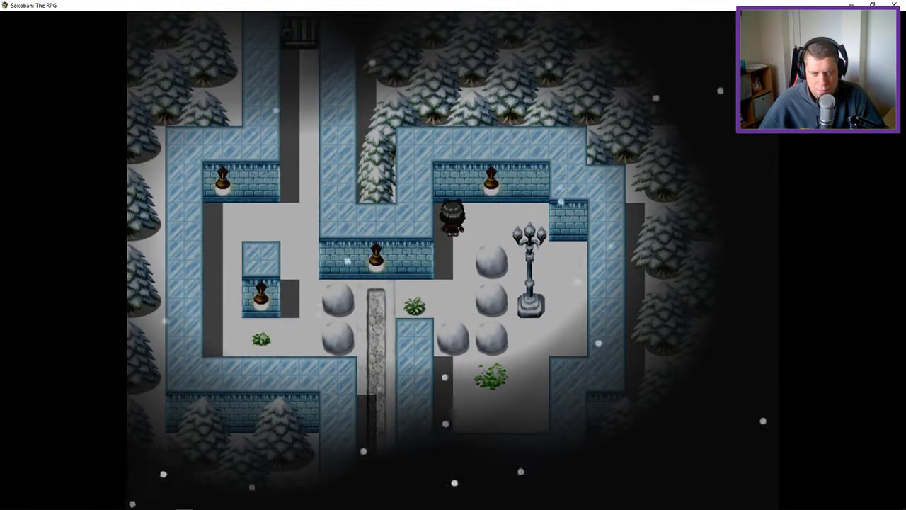
key(Down)
key(Down)
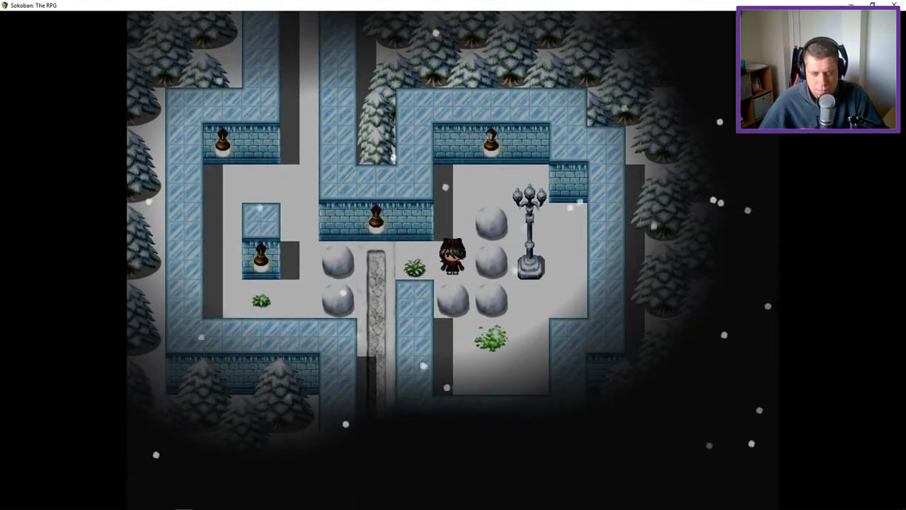
key(Return)
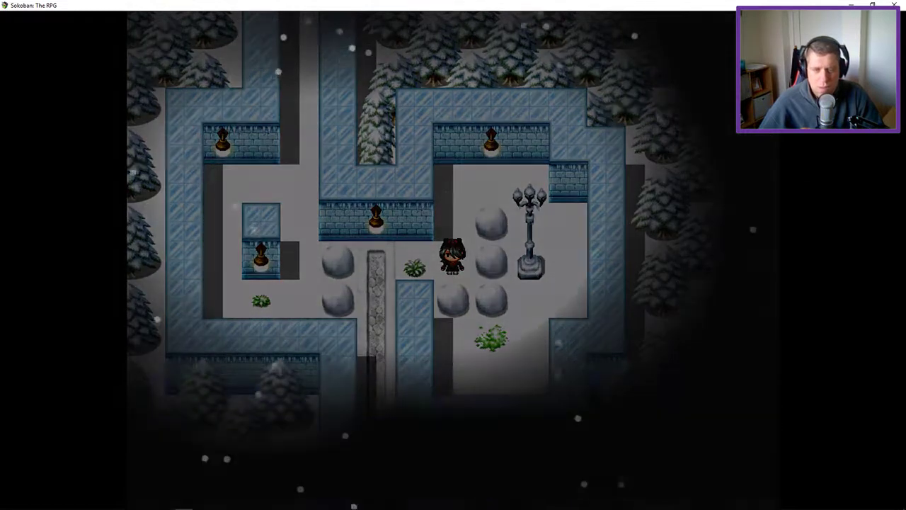
Walk into the room, around the ice block to the bush, and push the lower boulder left
key(Up)
key(Up)
key(Up)
key(Up)
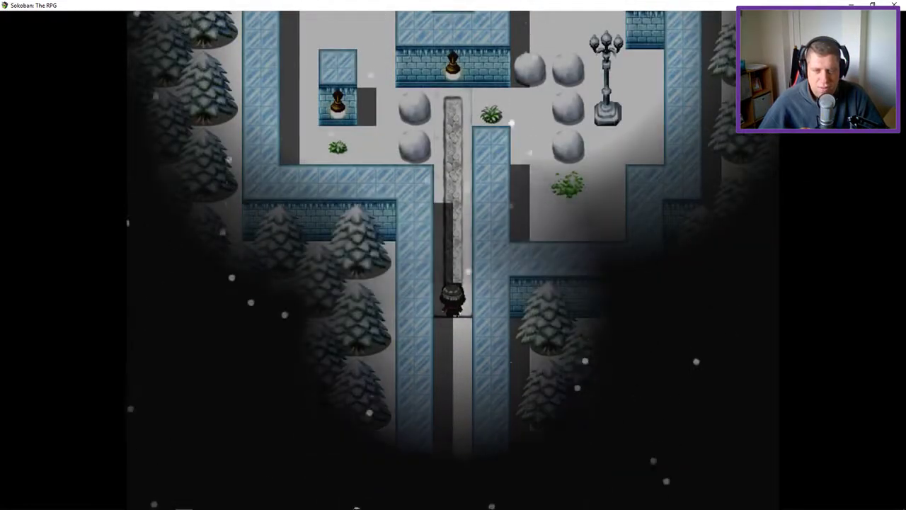
key(Up)
key(Up)
key(Up)
key(Up)
key(Up)
key(Right)
key(Right)
key(Down)
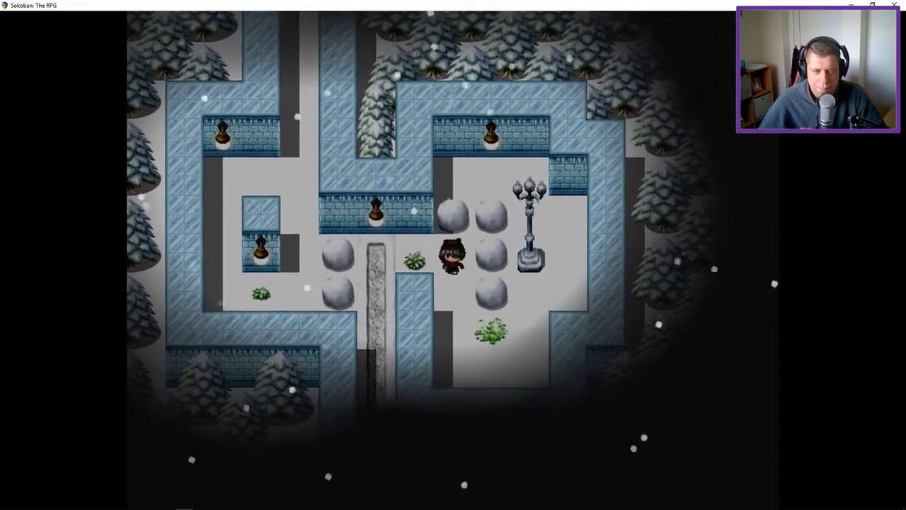
key(Down)
key(Right)
key(Right)
key(Up)
key(Left)
key(Right)
key(Right)
key(Up)
key(Up)
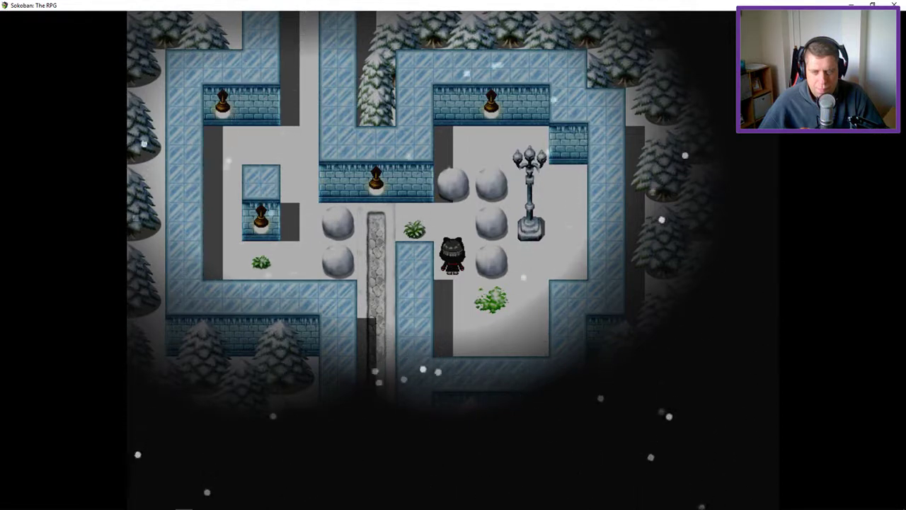
Walk over to the lamp post and push a boulder down beside it
key(Down)
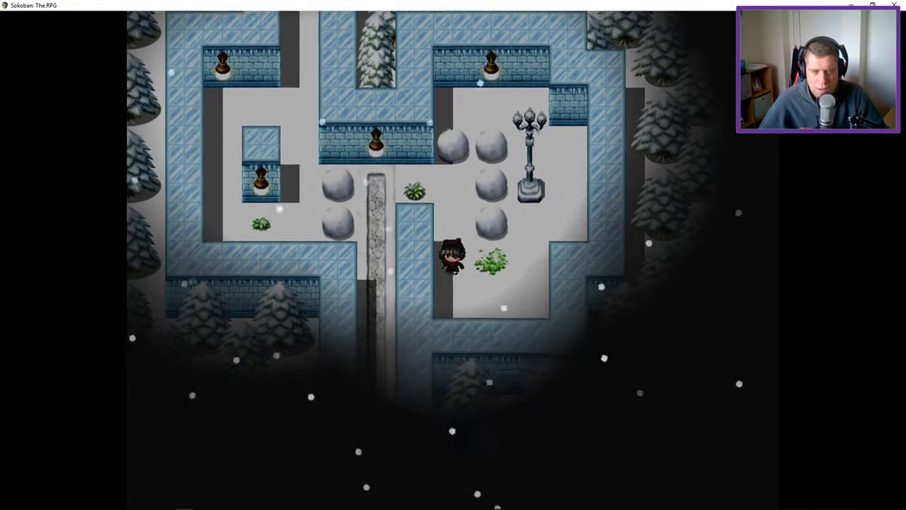
key(Right)
key(Right)
key(Right)
key(Up)
key(Up)
key(Up)
key(Left)
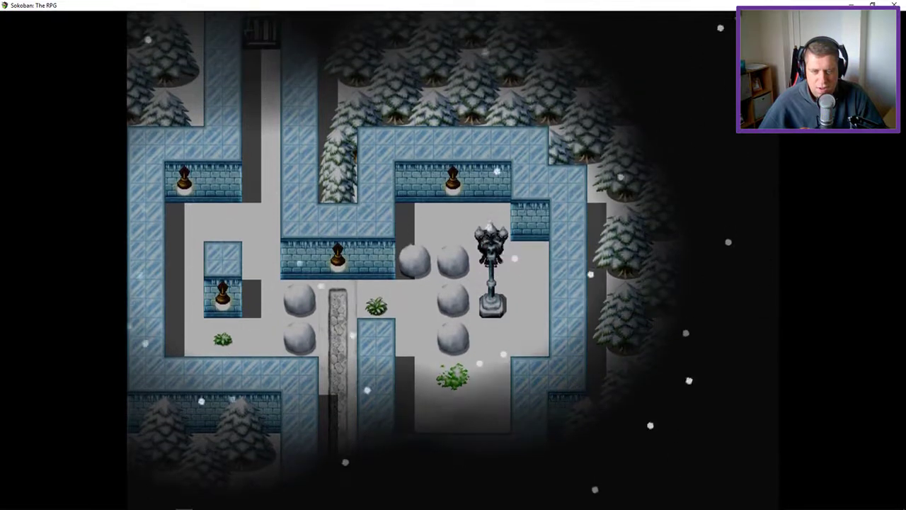
key(Up)
key(Left)
key(Left)
key(Down)
key(Down)
Get behind the top boulder by the lamp post and push it left
key(Up)
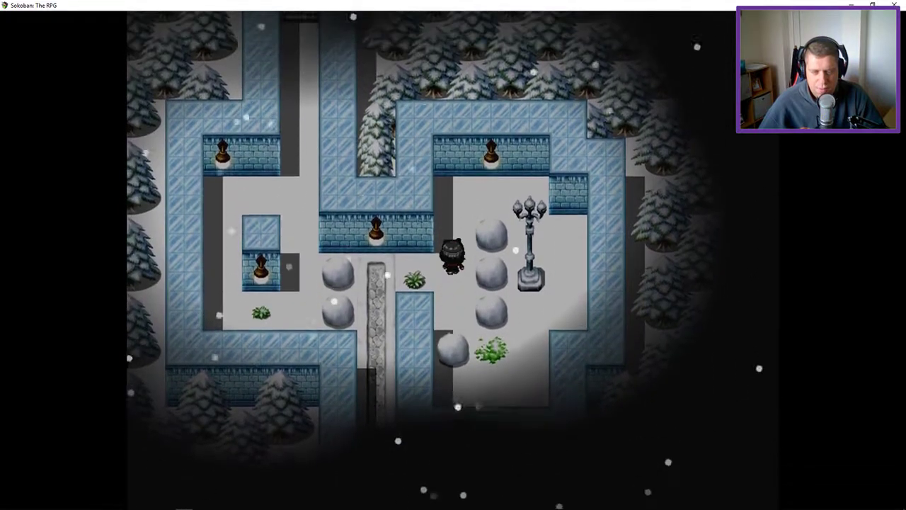
key(Up)
key(Up)
key(Right)
key(Right)
key(Down)
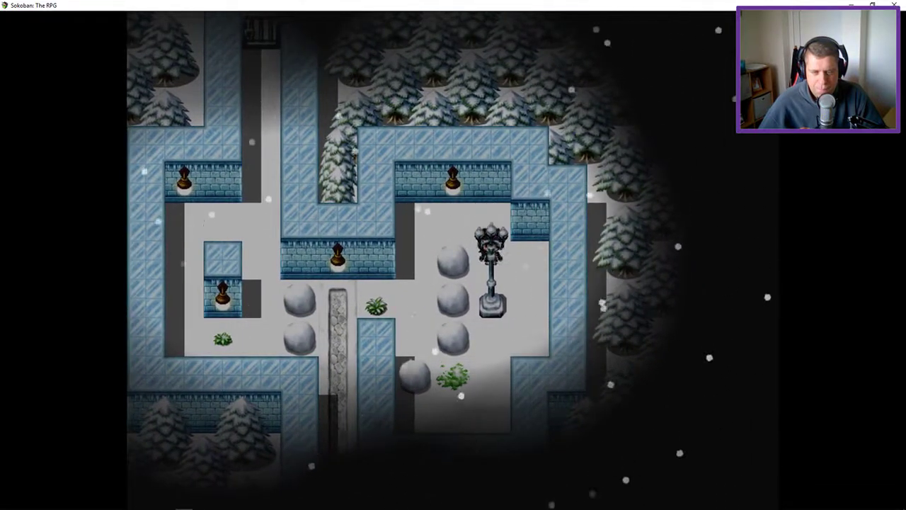
key(Up)
key(Left)
key(Left)
key(Down)
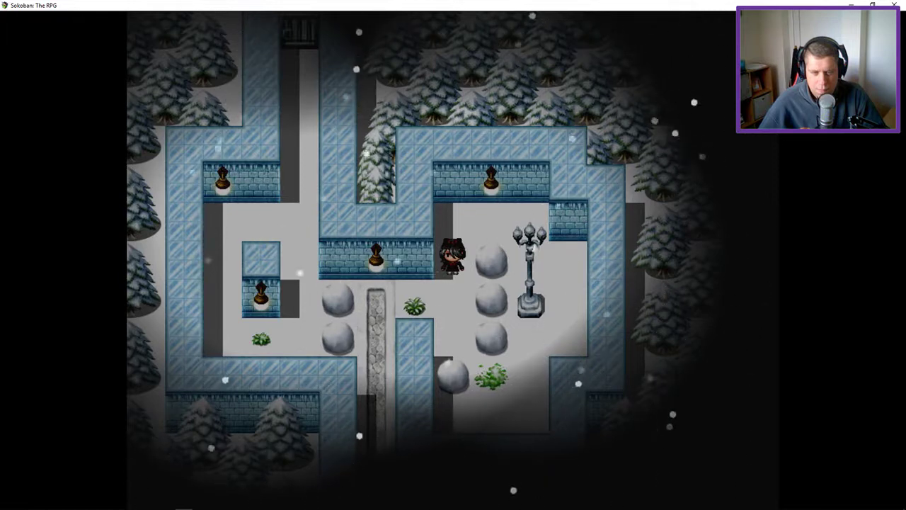
key(Up)
key(Right)
key(Right)
key(Down)
key(Left)
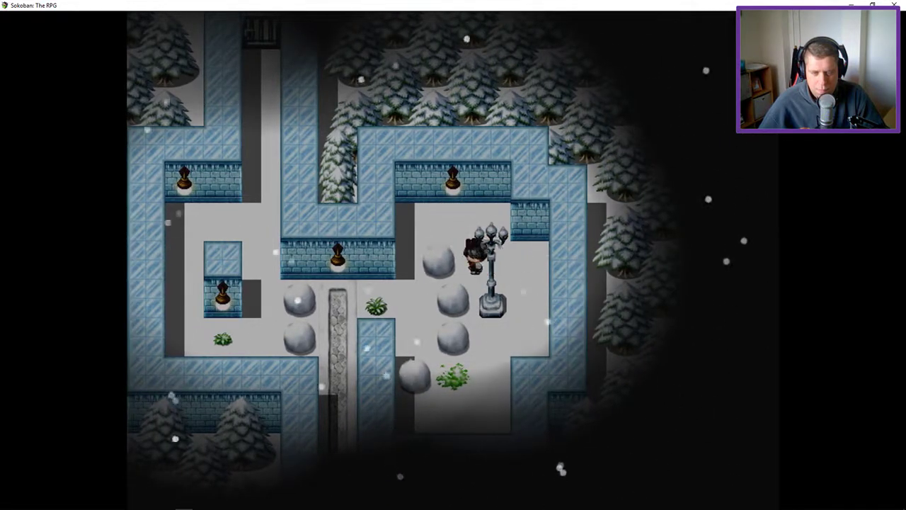
Head down past the lamp post, pushing one boulder left and another up
key(Right)
key(Right)
key(Down)
key(Down)
key(Left)
key(Left)
key(Up)
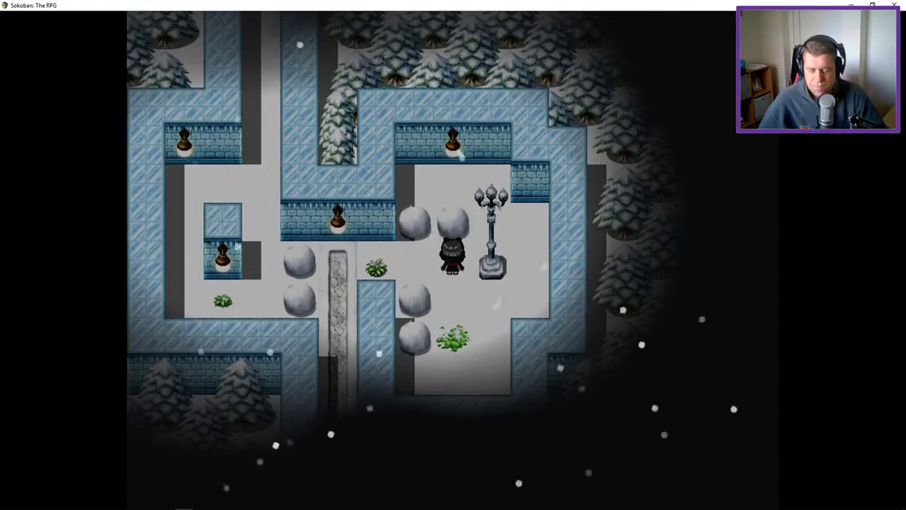
Restart the puzzle with Yes and walk up the corridor into the room
key(r)
key(Return)
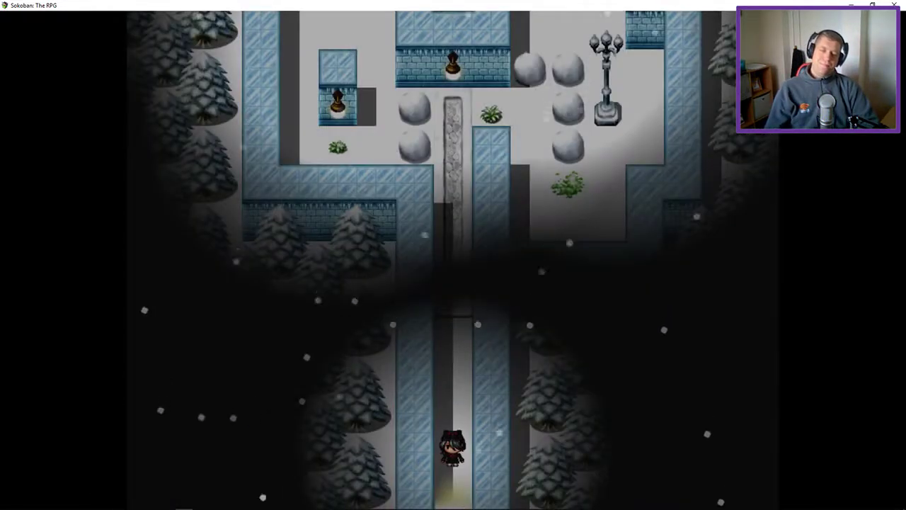
key(Up)
key(Up)
key(Up)
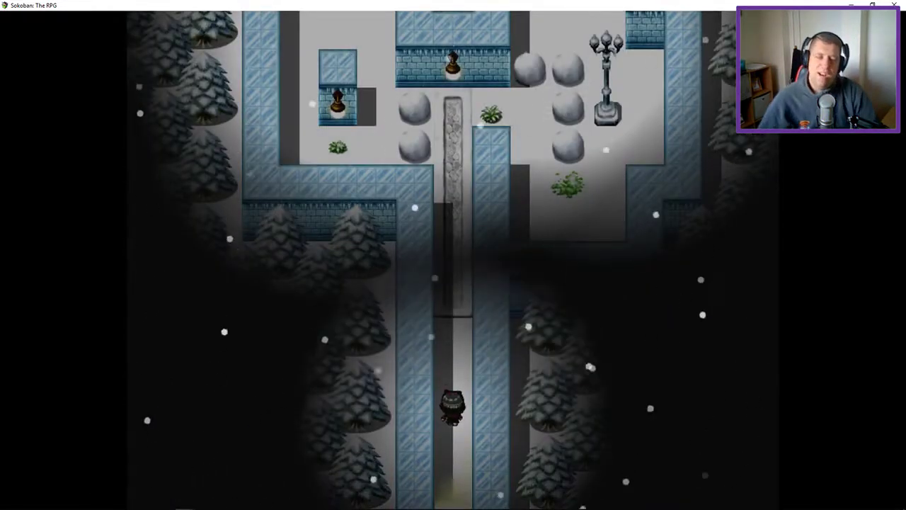
key(Up)
key(Up)
key(Up)
key(Up)
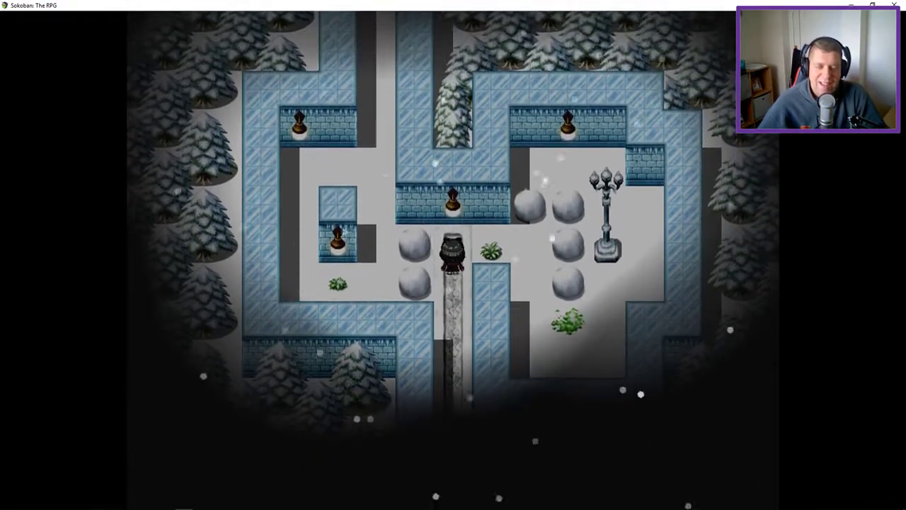
key(Right)
key(Right)
key(Down)
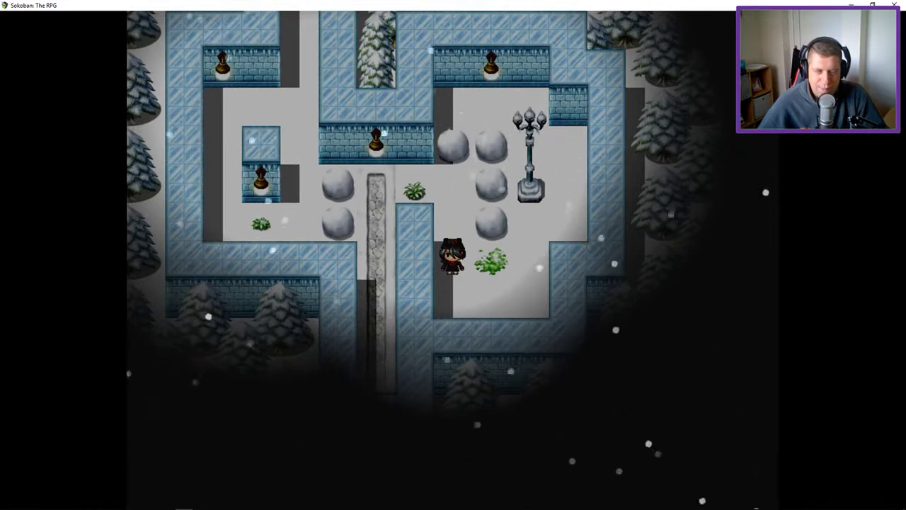
Cross the bush to the lamp post's upper row and push the boulder below down
key(Right)
key(Right)
key(Right)
key(Up)
key(Up)
key(Left)
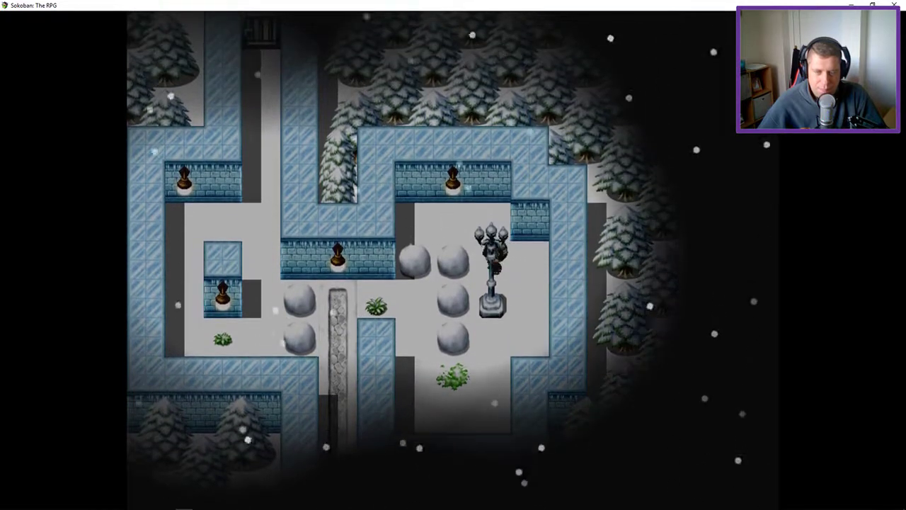
key(Up)
key(Left)
key(Left)
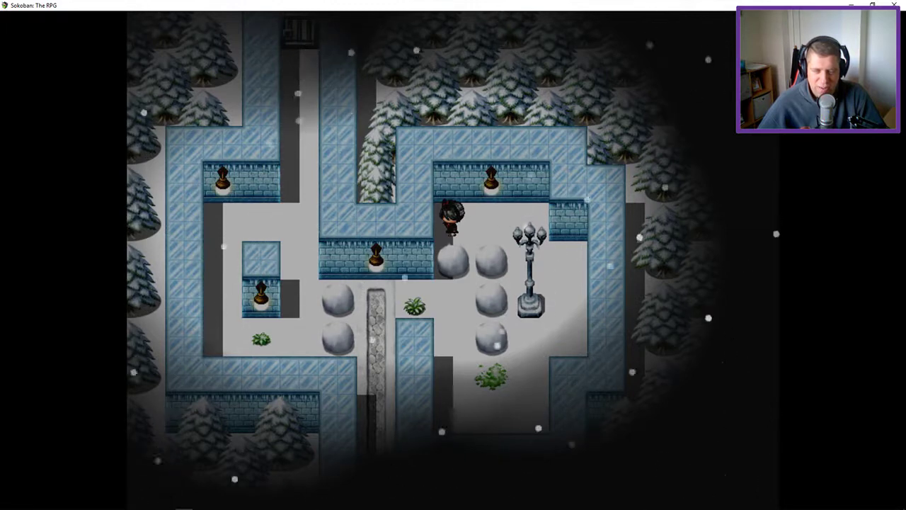
key(Down)
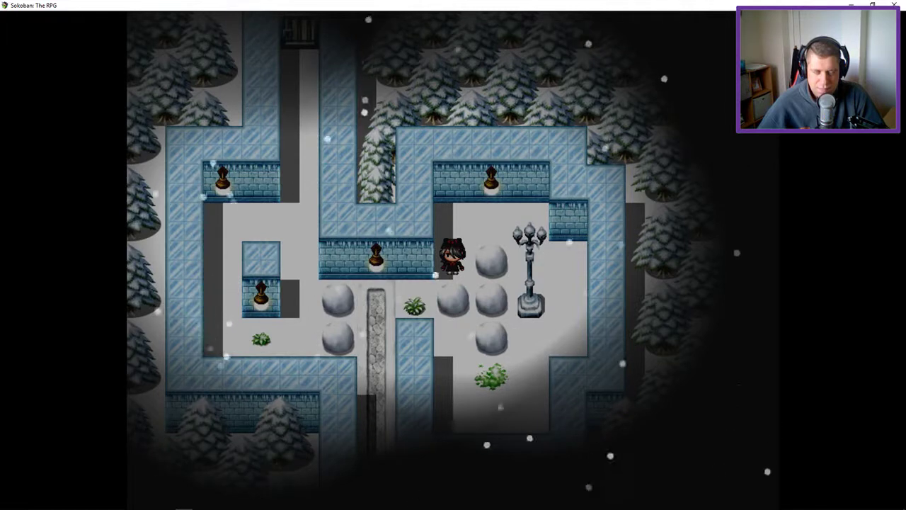
Push a boulder right against the lamp post, another down, then one up
key(Right)
key(Left)
key(Down)
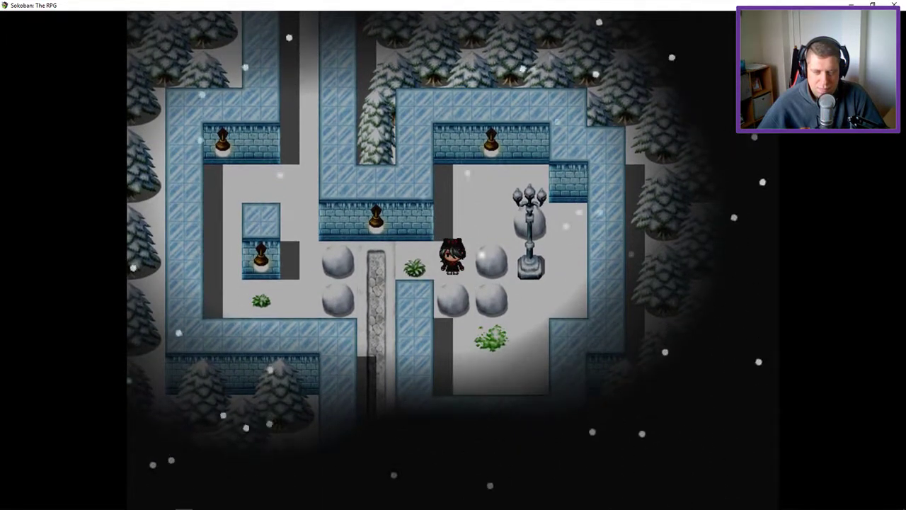
key(Down)
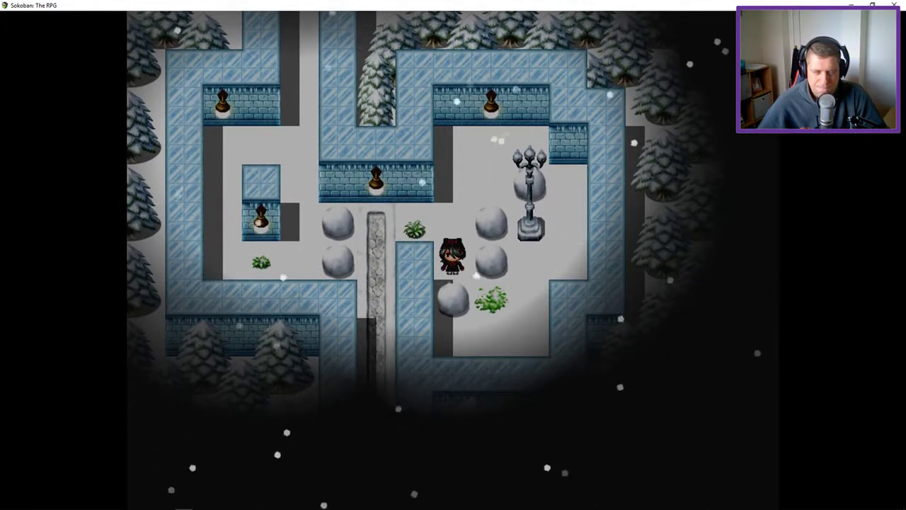
key(Right)
key(Up)
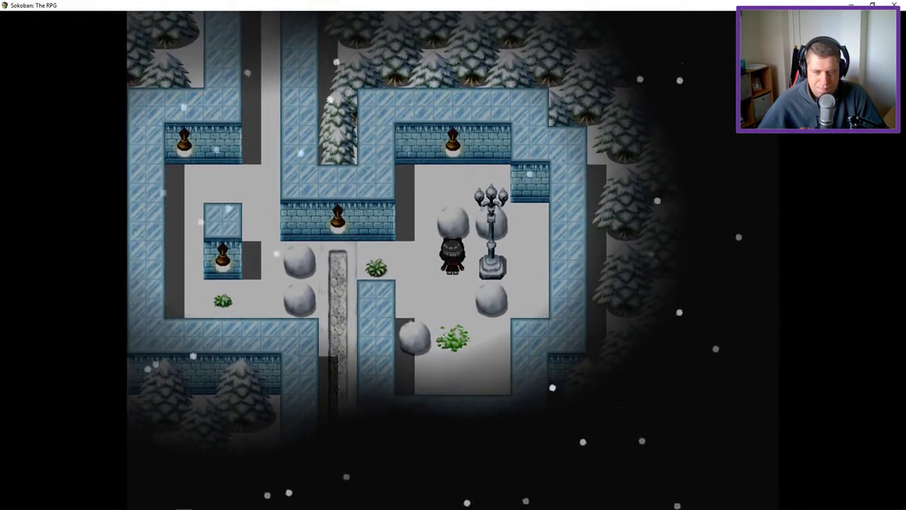
Get above the remaining boulder and push it down
key(Left)
key(Up)
key(Up)
key(Right)
key(Down)
key(Down)
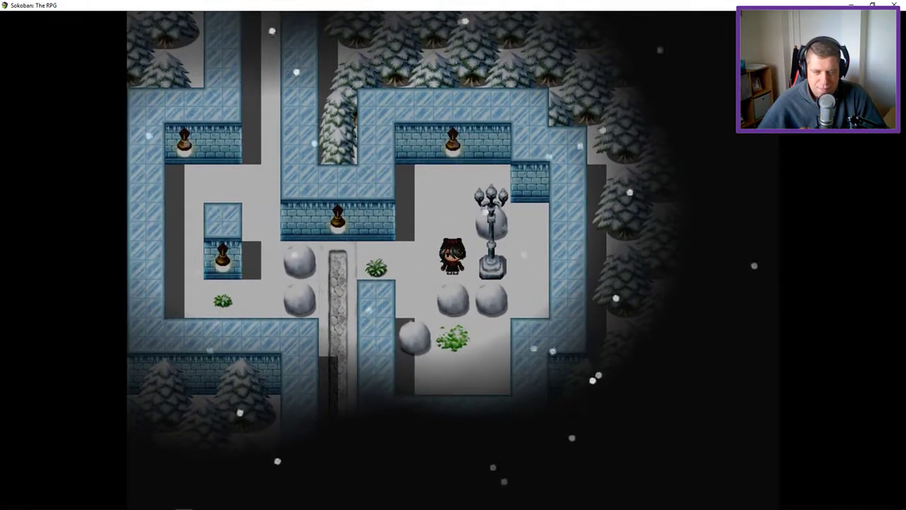
Restart the puzzle and walk up the corridor past the boulders onto the bush
key(r)
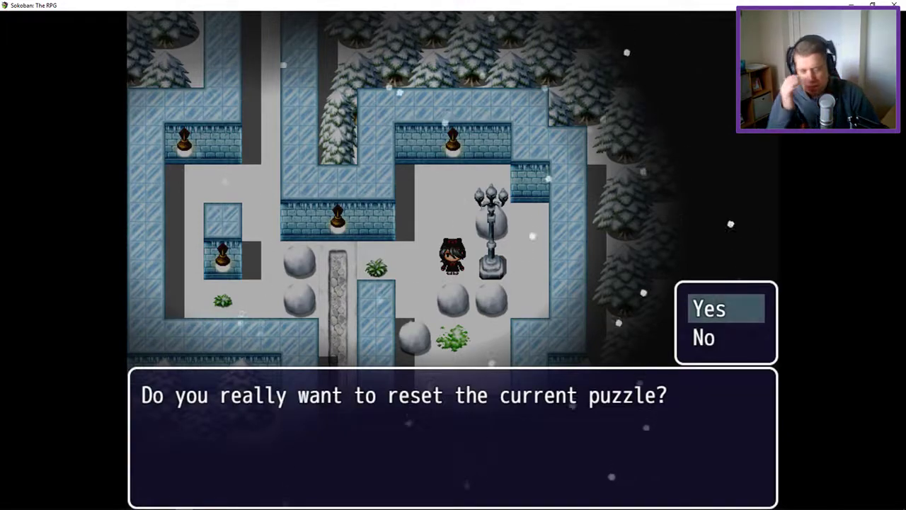
key(Return)
key(Up)
key(Up)
key(Up)
key(Up)
key(Up)
key(Up)
key(Up)
key(Up)
key(Up)
key(Right)
key(Right)
key(Down)
key(Down)
key(Right)
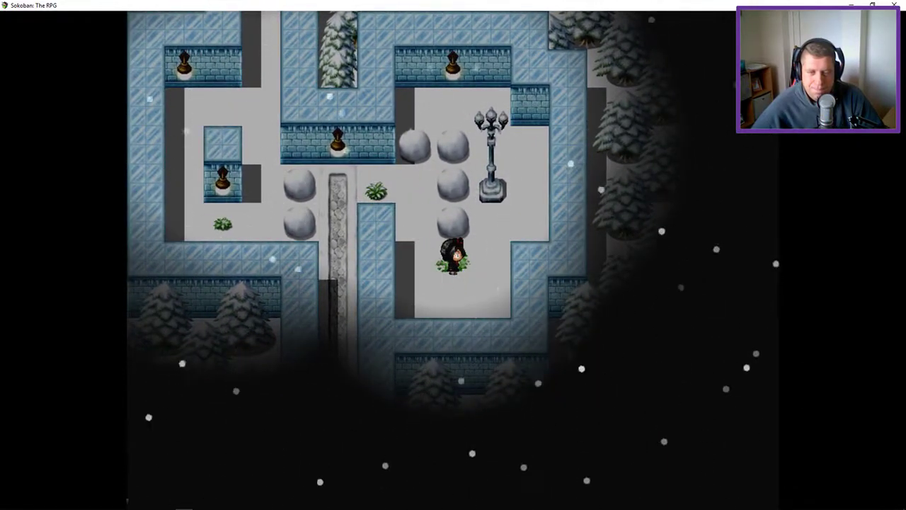
Walk up behind the lamp post and push a boulder down next to the bush
key(Right)
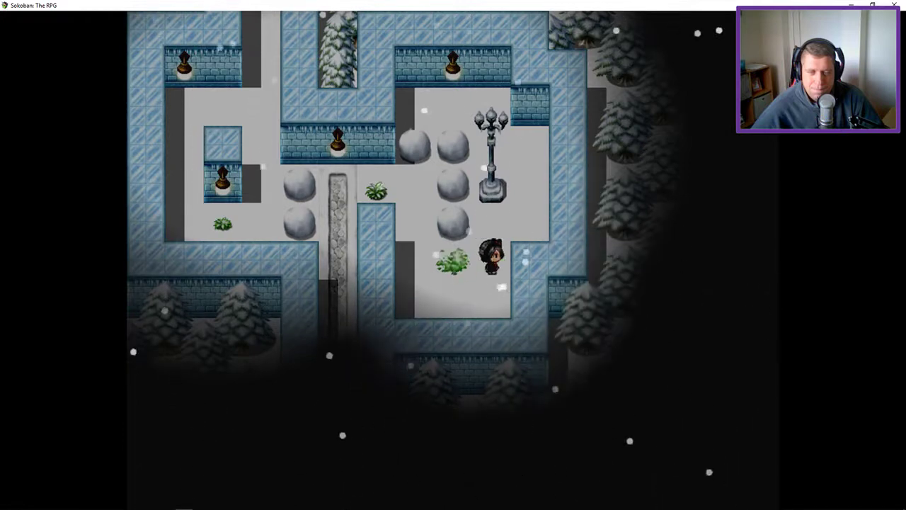
key(Right)
key(Up)
key(Up)
key(Up)
key(Left)
key(Left)
key(Left)
key(Down)
key(Down)
key(Down)
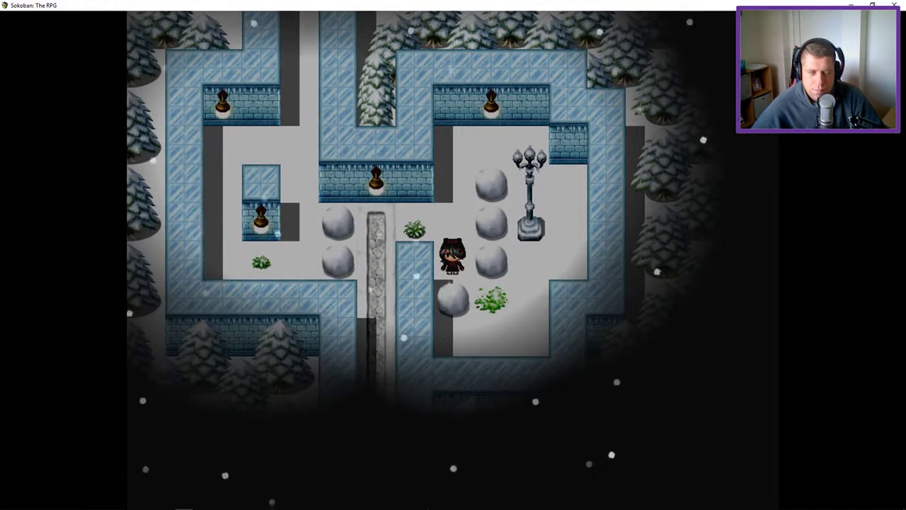
Push the middle boulder right, then the top boulder left one tile
key(Right)
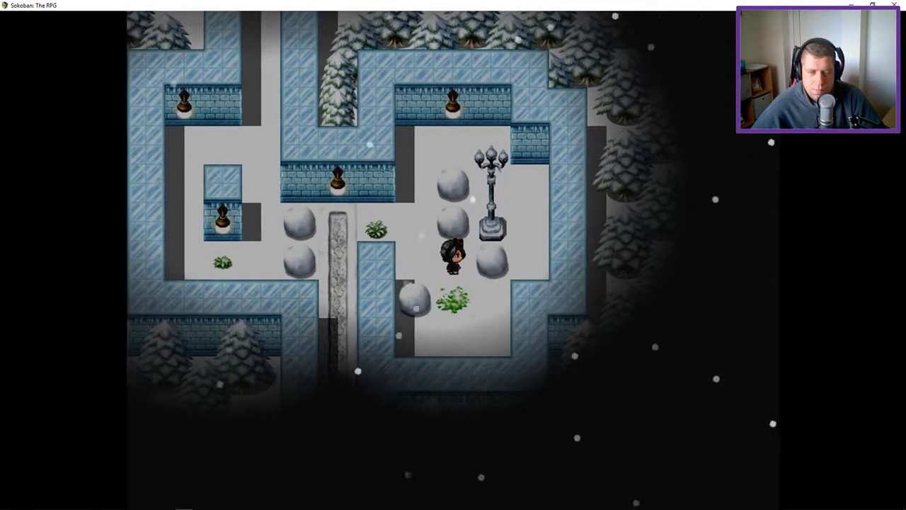
key(Left)
key(Up)
key(Up)
key(Up)
key(Right)
key(Right)
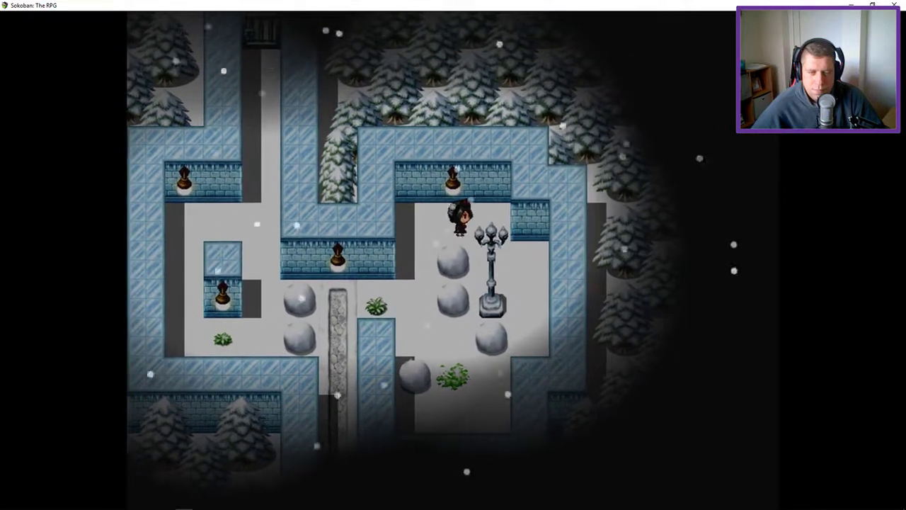
key(Down)
key(Left)
Head down past the lamp post, push the lower-right boulder left, and step under it
key(Right)
key(Right)
key(Down)
key(Down)
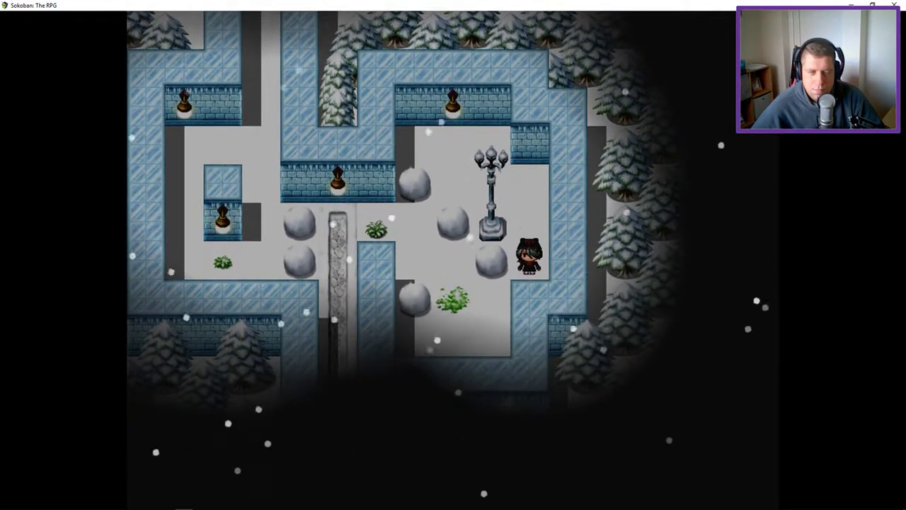
key(Left)
key(Down)
key(Left)
key(Down)
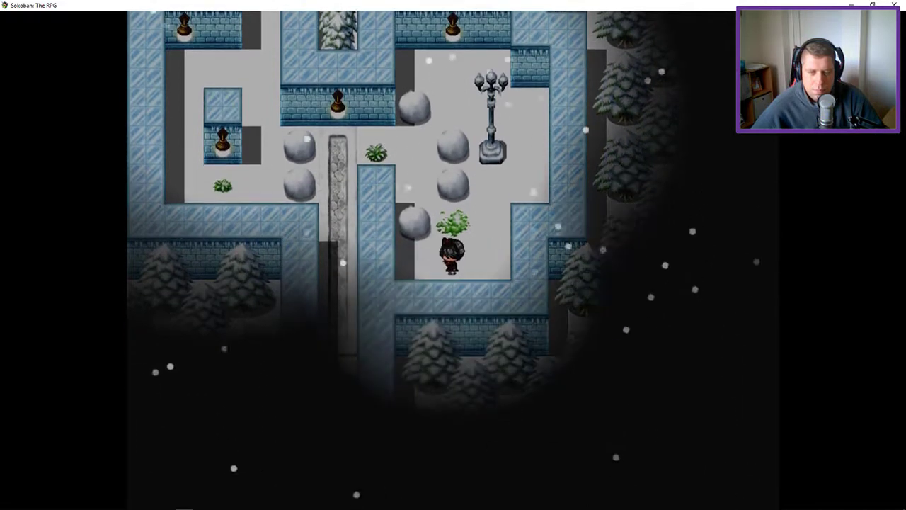
key(Left)
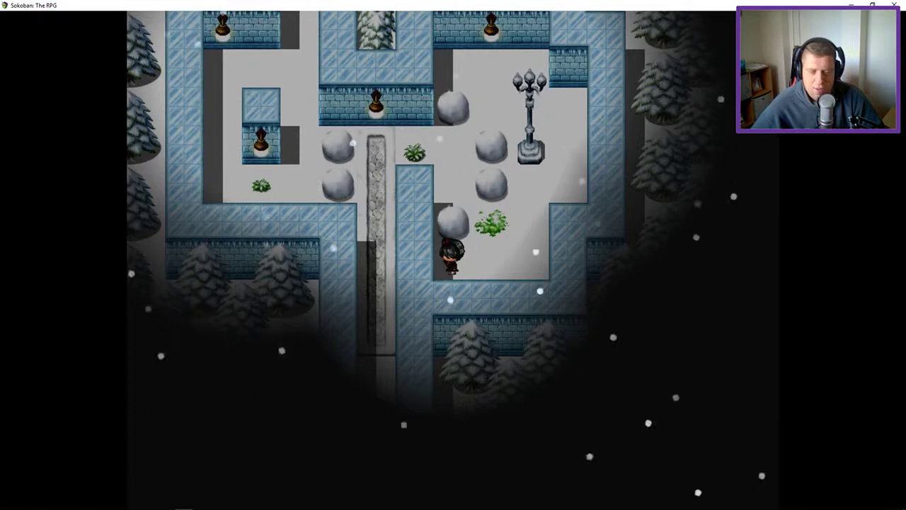
Restart the puzzle with Yes and walk up the corridor past the plant toward the boulders
key(r)
key(Return)
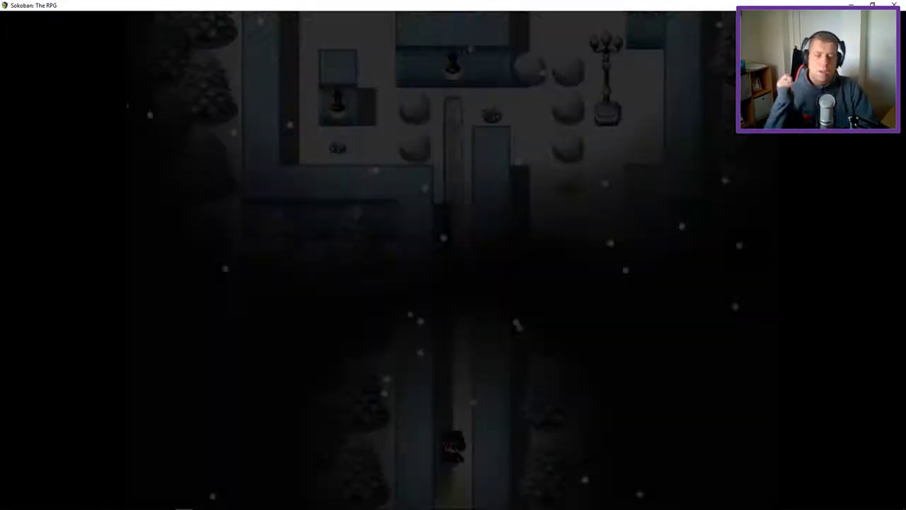
key(Up)
key(Up)
key(Up)
key(Up)
key(Up)
key(Up)
key(Up)
key(Up)
key(Up)
key(Down)
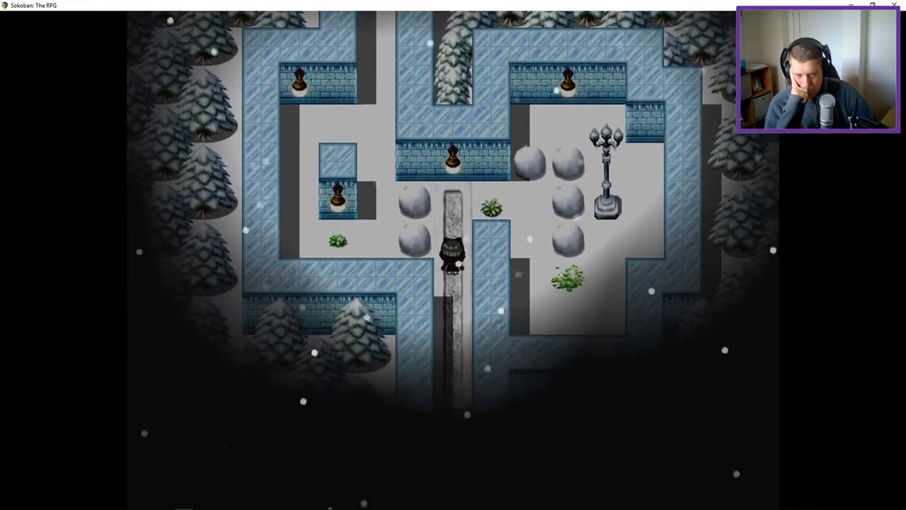
key(Up)
key(Right)
key(Right)
key(Down)
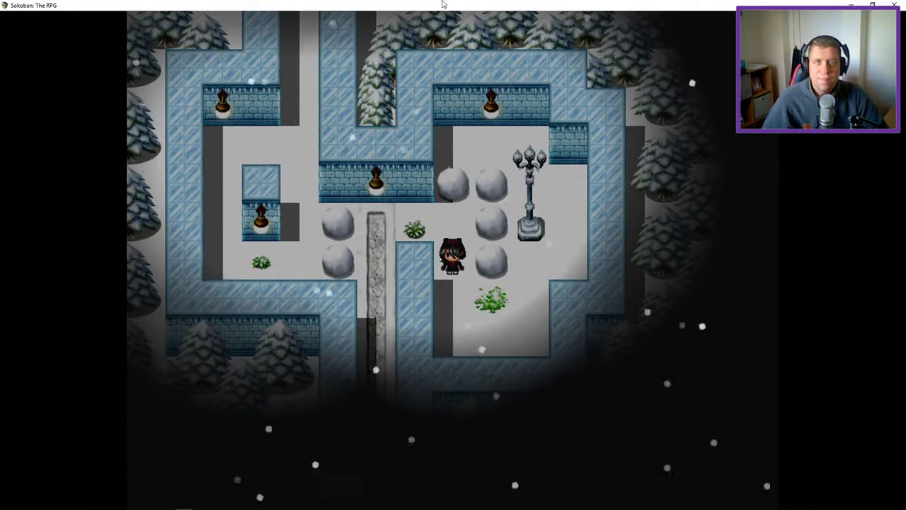
Restart the channel-room puzzle and walk around the boulders to the lamp post
key(r)
key(Return)
key(Down)
key(Right)
key(Right)
key(Right)
key(Up)
key(Up)
key(Up)
Push a boulder down two tiles
key(Left)
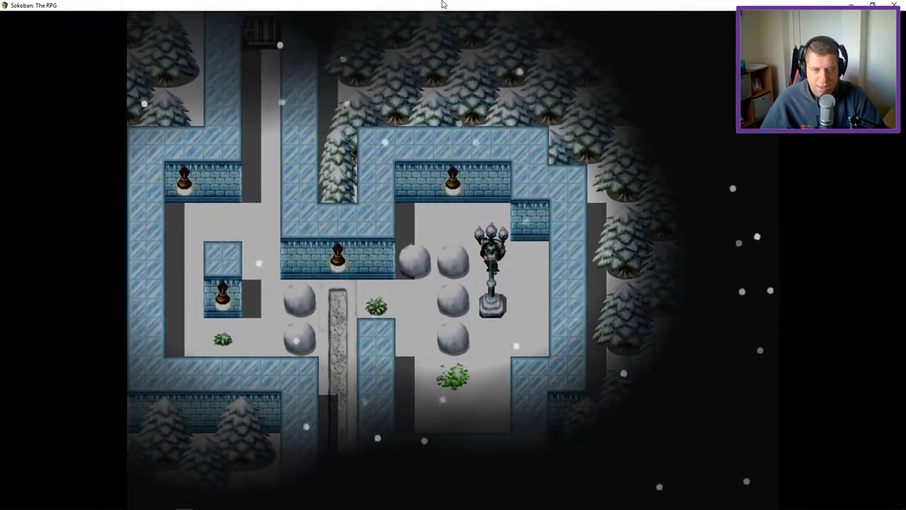
key(Up)
key(Left)
key(Left)
key(Down)
key(Down)
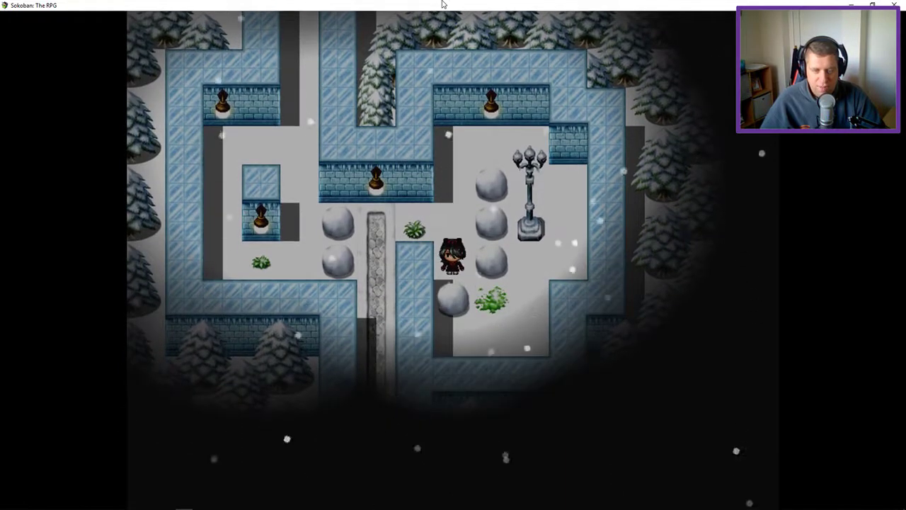
Push one boulder down and another boulder right
key(Down)
key(Right)
key(Left)
key(Up)
key(Up)
key(Up)
Push a boulder left, one down onto the bush tile, and the lamp-post boulder left
key(Right)
key(Right)
key(Down)
key(Left)
key(Down)
key(Down)
key(Up)
key(Up)
key(Right)
key(Right)
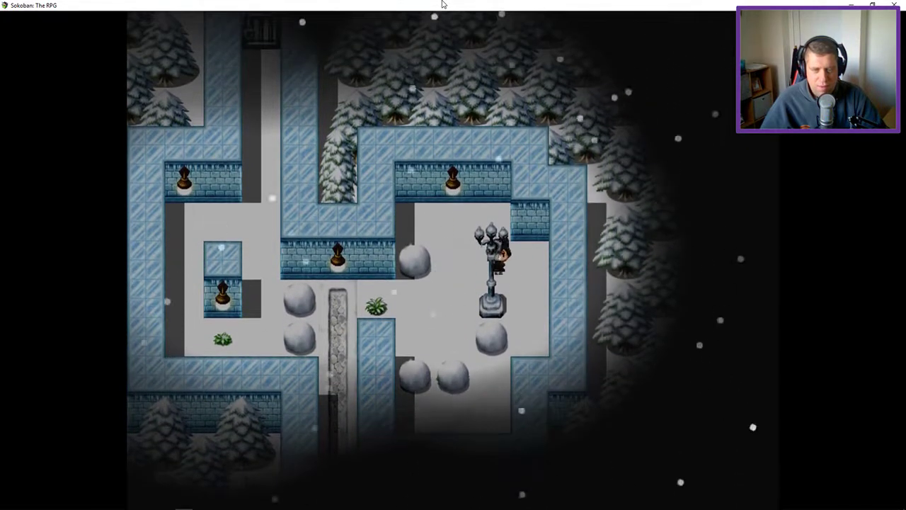
key(Down)
key(Down)
key(Left)
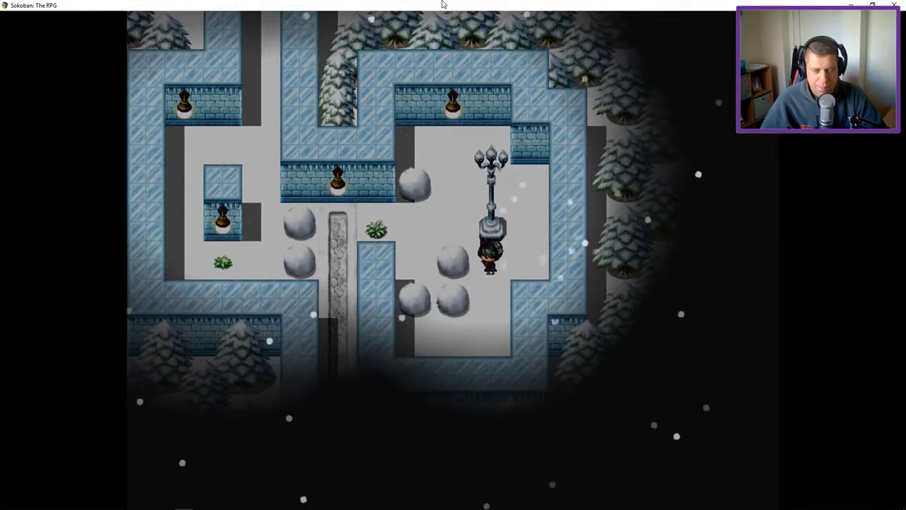
Push one boulder up, then another boulder right
key(Down)
key(Down)
key(Left)
key(Left)
key(Up)
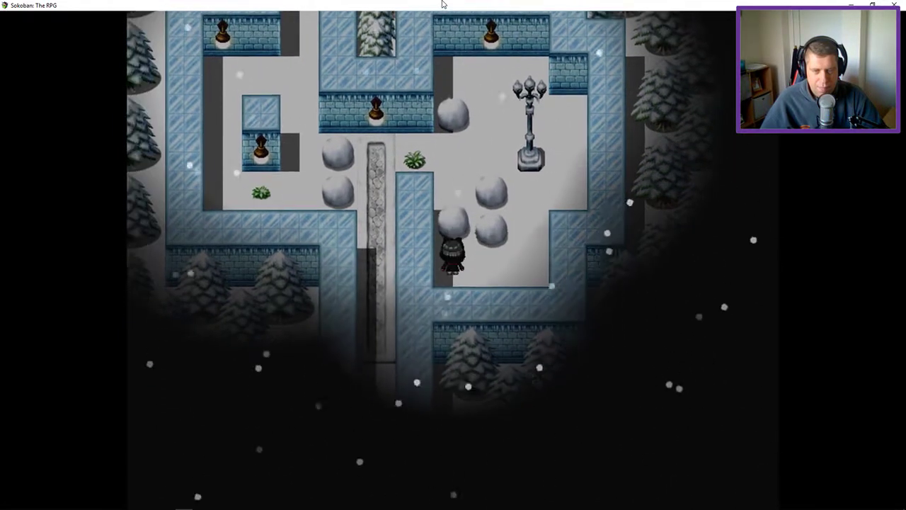
key(Right)
Push the upper boulder up one tile, then walk back down and left
key(Up)
key(Right)
key(Right)
key(Up)
key(Up)
key(Down)
key(Down)
key(Left)
key(Left)
key(Up)
key(Left)
key(Down)
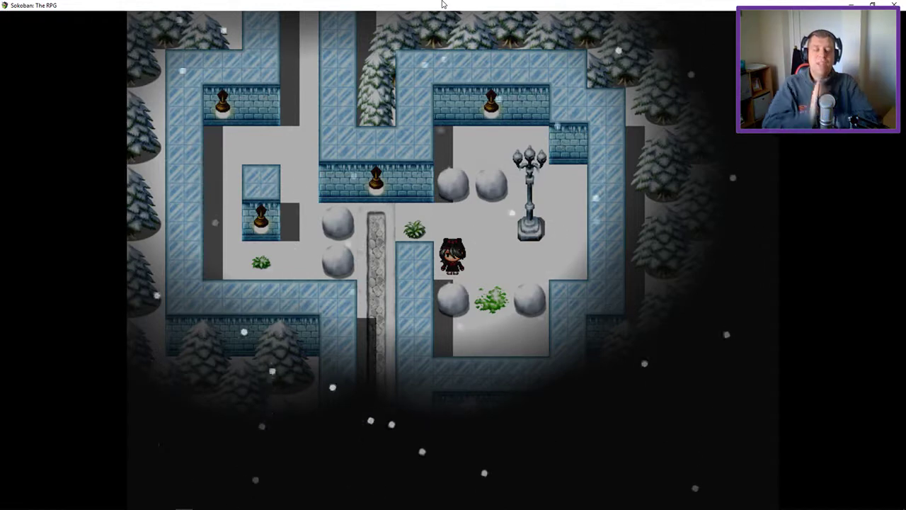
Step onto the stone path and push the lower boulder two tiles left
key(Up)
key(Left)
key(Left)
key(Down)
key(Down)
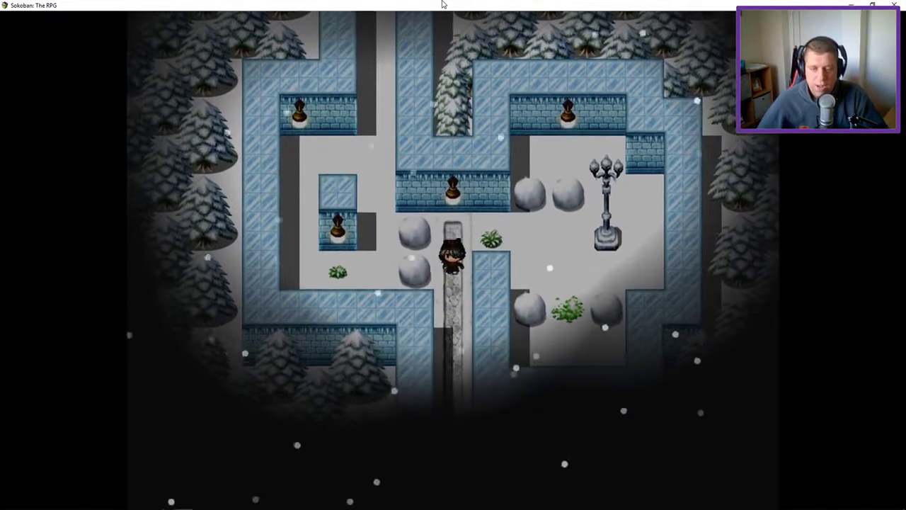
key(Up)
key(Left)
key(Left)
key(Up)
key(Up)
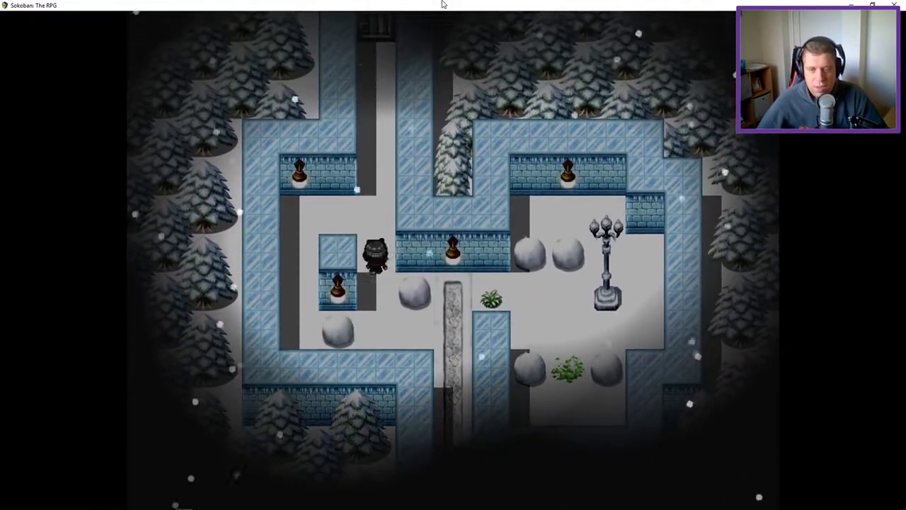
key(Up)
key(Left)
key(Left)
Push the lower-left boulder one tile right
key(Down)
key(Down)
key(Down)
key(Right)
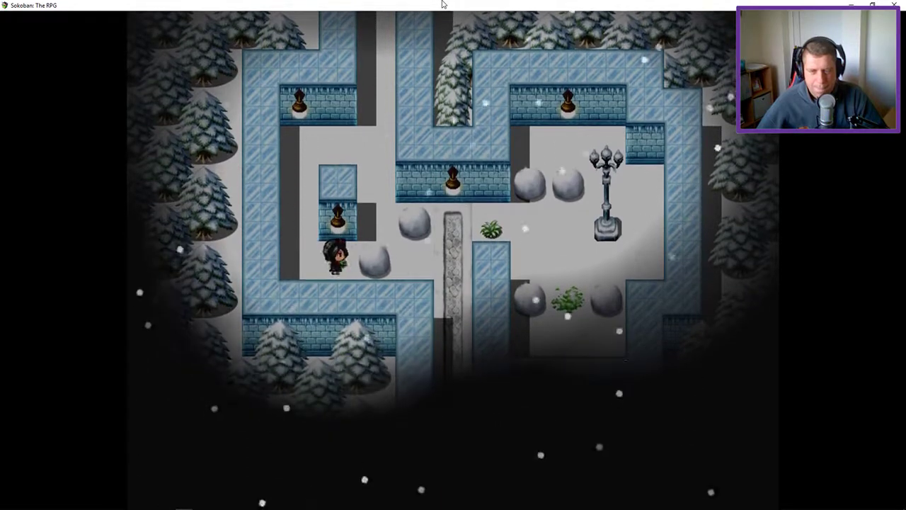
key(Up)
key(Up)
Push the upper boulder two tiles right, then a boulder down the stone path
key(Down)
key(Right)
key(Right)
key(Down)
key(Down)
key(Down)
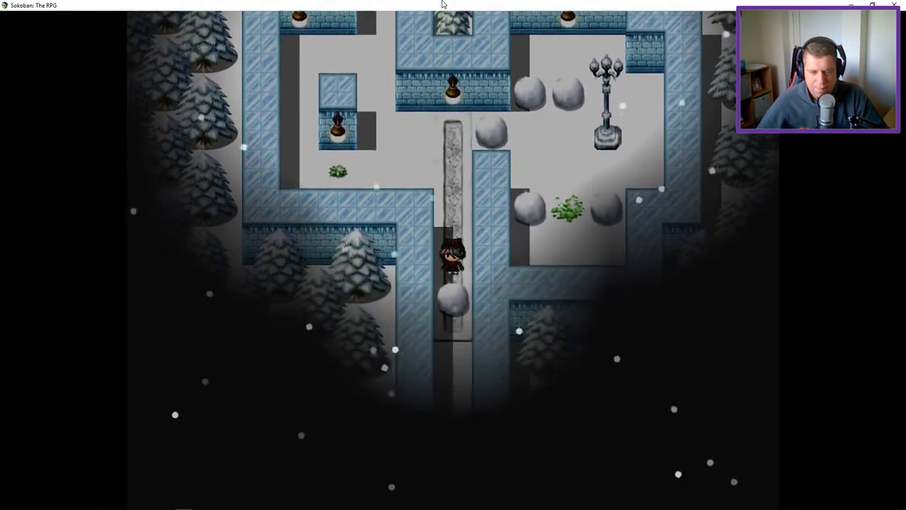
key(Up)
key(Up)
key(Up)
key(Up)
key(Right)
key(Right)
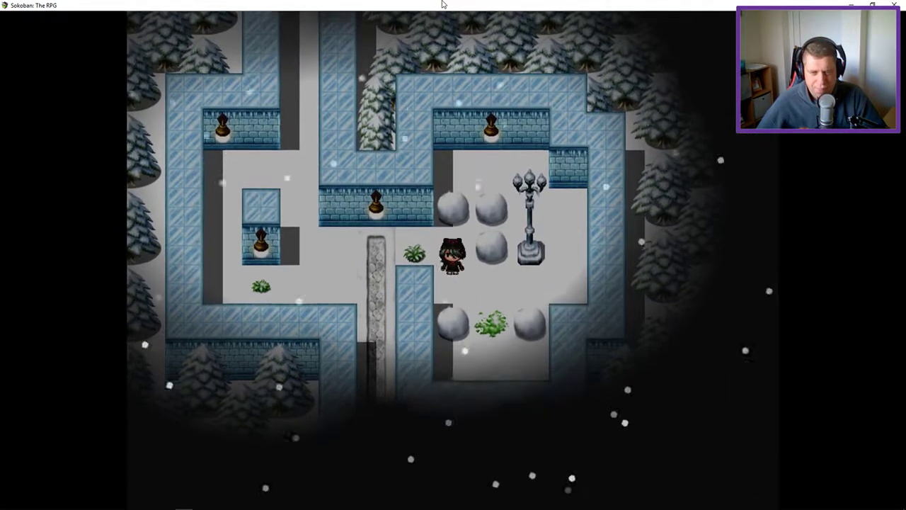
Walk past the lamp post and push the left boulder down one tile
key(Down)
key(Right)
key(Right)
key(Right)
key(Up)
key(Up)
key(Up)
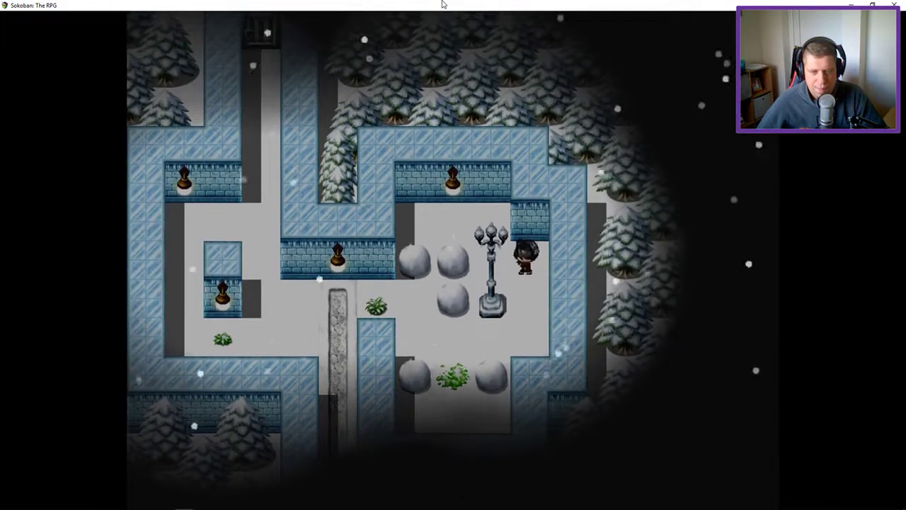
key(Left)
key(Left)
key(Down)
key(Up)
key(Right)
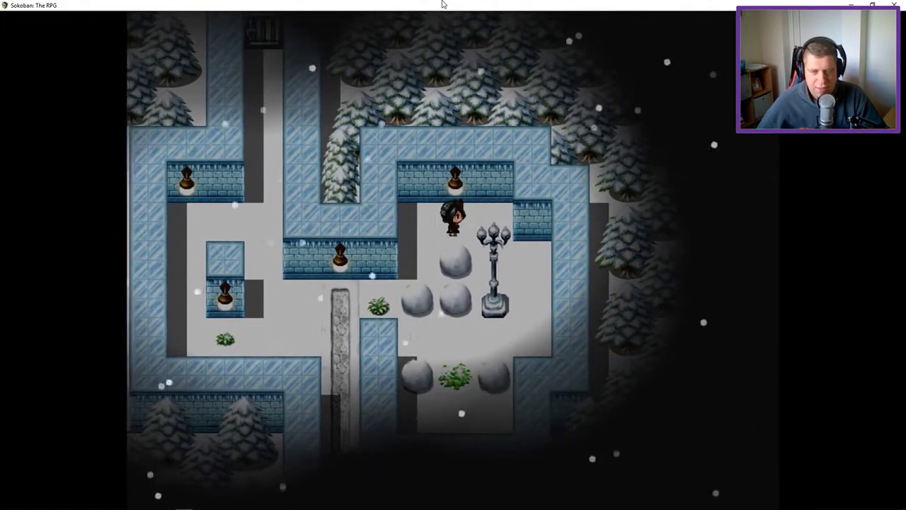
key(Right)
key(Right)
Push one boulder up, then another boulder two tiles left
key(Down)
key(Down)
key(Up)
key(Left)
key(Left)
key(Left)
key(Left)
key(Down)
Walk left and up, then push the boulder below down one tile
key(Left)
key(Up)
key(Up)
key(Up)
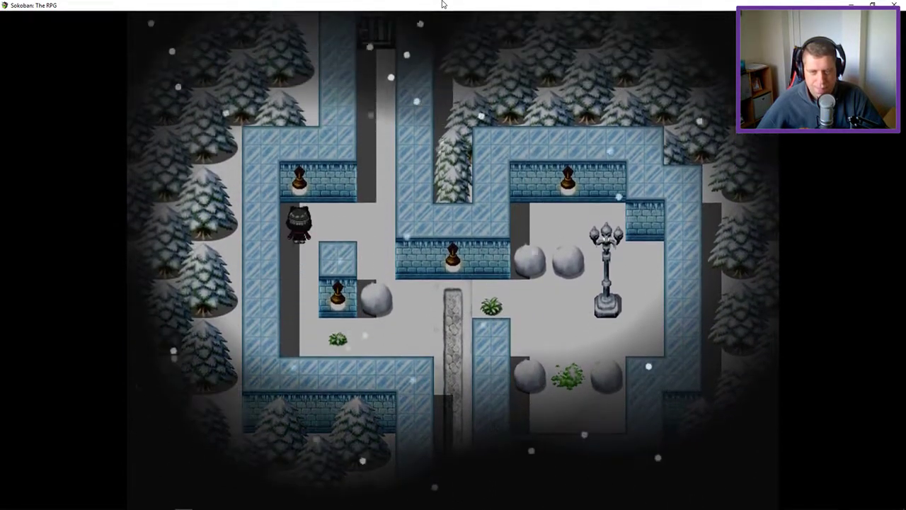
key(Down)
key(Down)
key(Up)
key(Left)
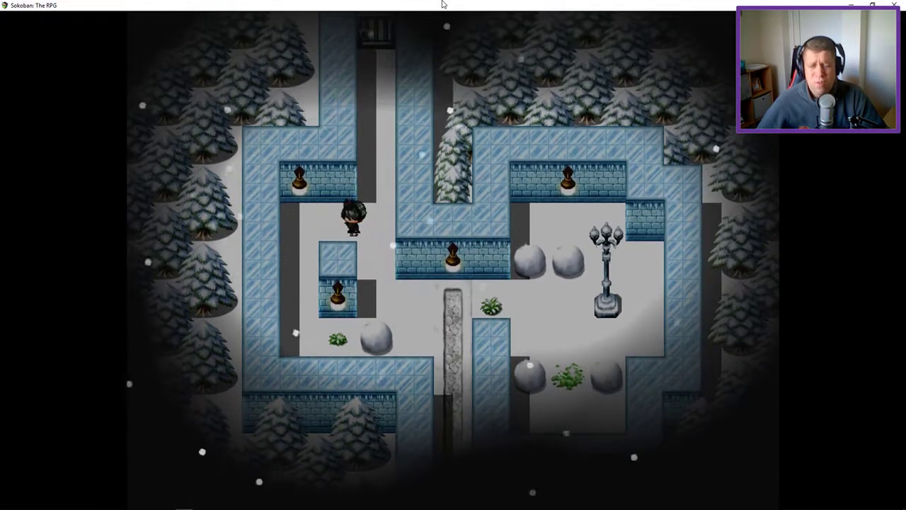
Push a boulder right and down the stone column, then cross onto the bush
key(Down)
key(Down)
key(Right)
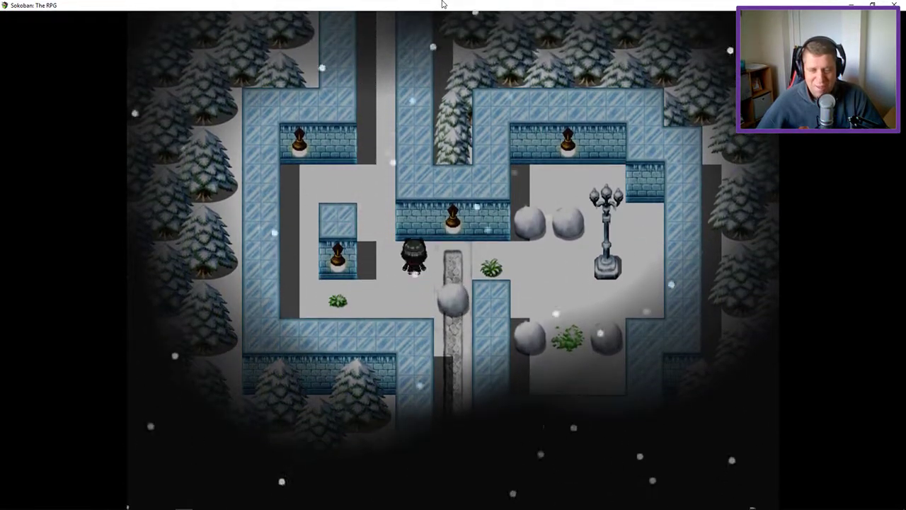
key(Right)
key(Down)
key(Down)
key(Right)
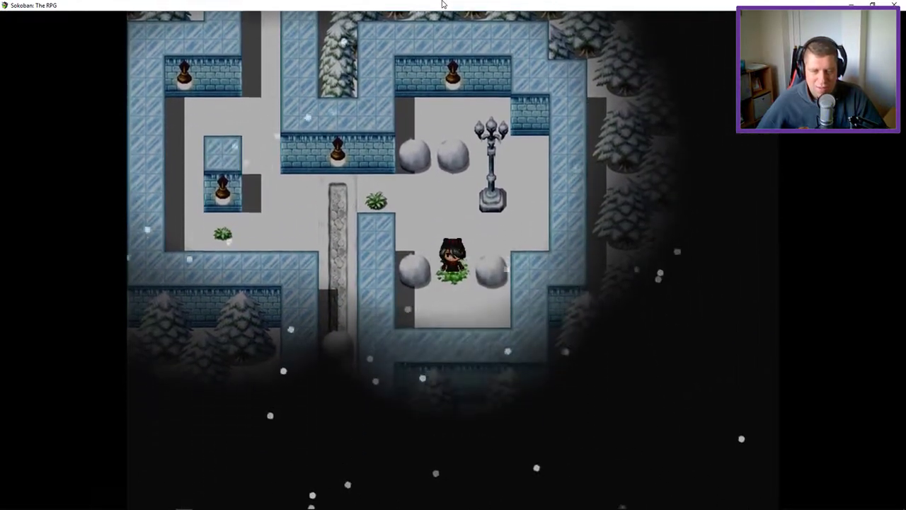
Push the left boulder up two tiles
key(Down)
key(Left)
key(Up)
key(Up)
key(Right)
key(Up)
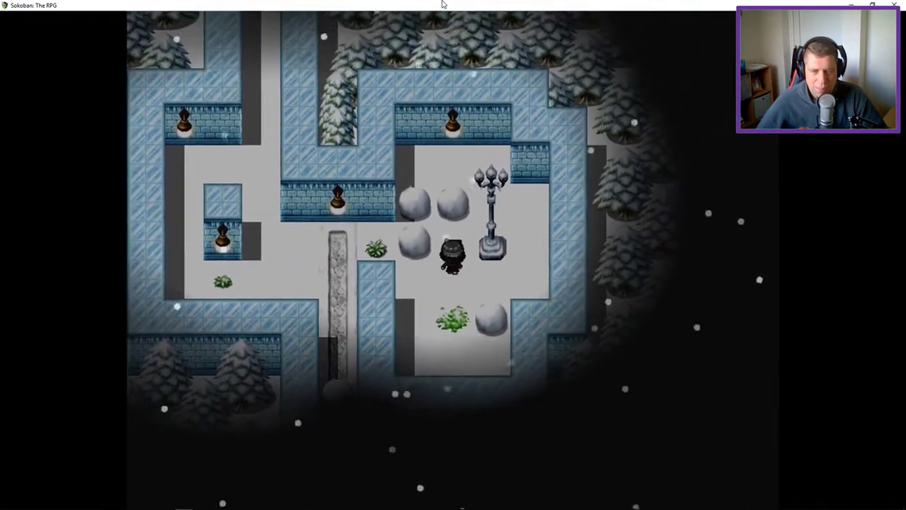
Push the lower-left boulder four tiles left into the nook by the ice pillar
key(Left)
key(Left)
key(Left)
key(Left)
key(Down)
key(Left)
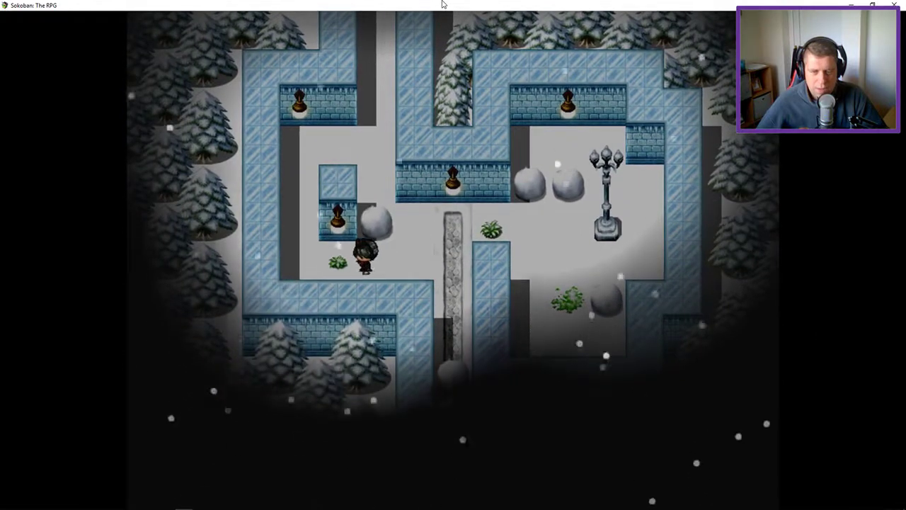
Walk left and up, then push the boulder below down one tile
key(Left)
key(Up)
key(Up)
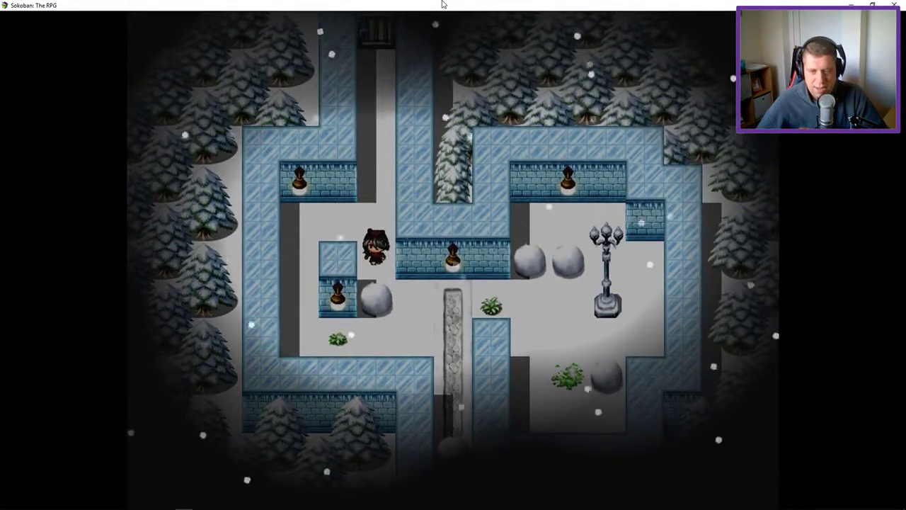
key(Down)
key(Up)
key(Left)
Step onto the plant tile and push the boulder down two tiles
key(Down)
key(Down)
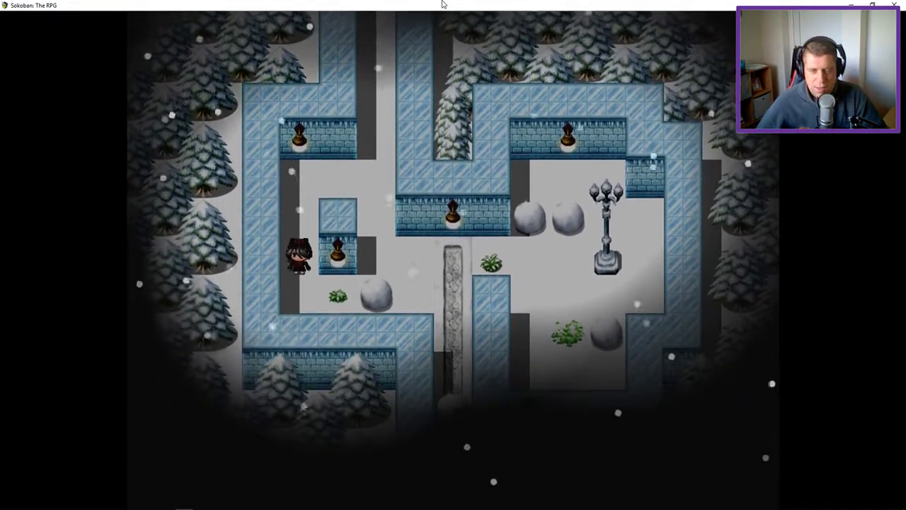
key(Down)
key(Right)
key(Up)
key(Right)
key(Down)
key(Down)
key(Up)
key(Up)
key(Right)
Circle past the plant to the lamp post and push the left boulder down one tile
key(Right)
key(Right)
key(Down)
key(Down)
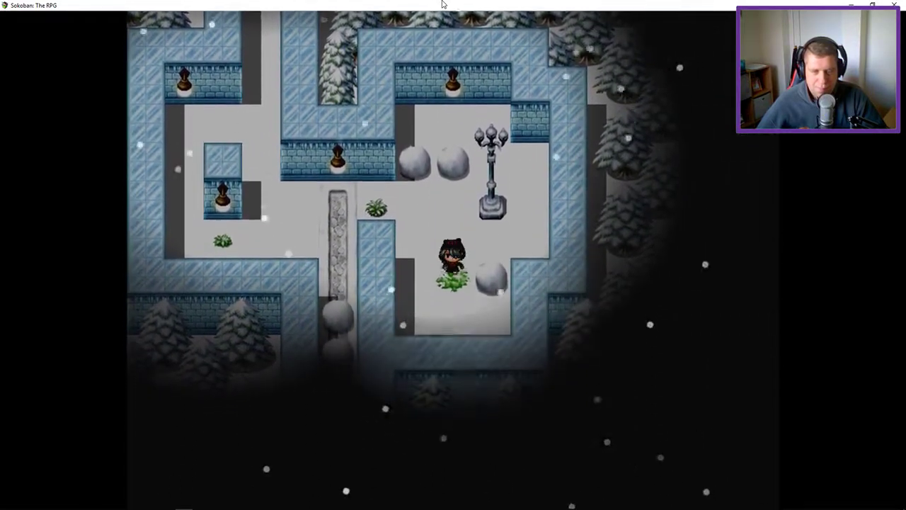
key(Down)
key(Right)
key(Left)
key(Up)
key(Up)
key(Right)
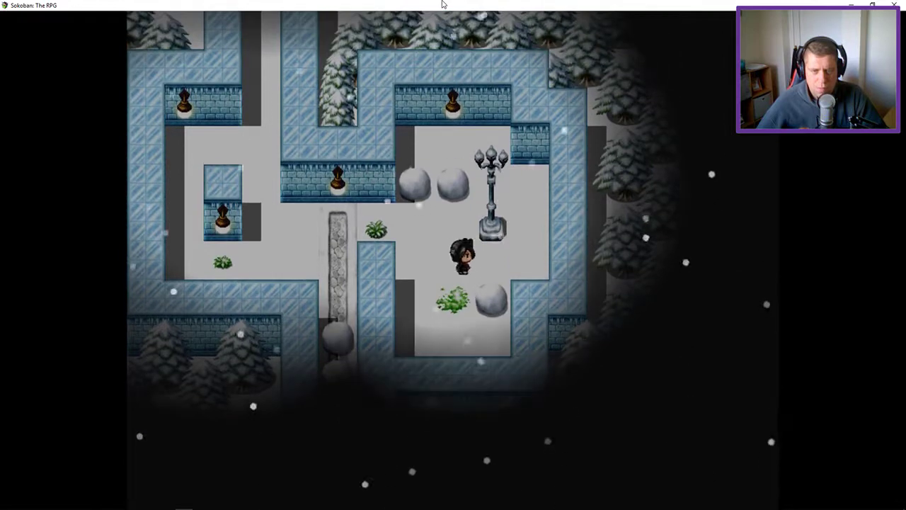
key(Right)
key(Up)
key(Up)
key(Left)
key(Left)
key(Down)
key(Up)
key(Right)
key(Right)
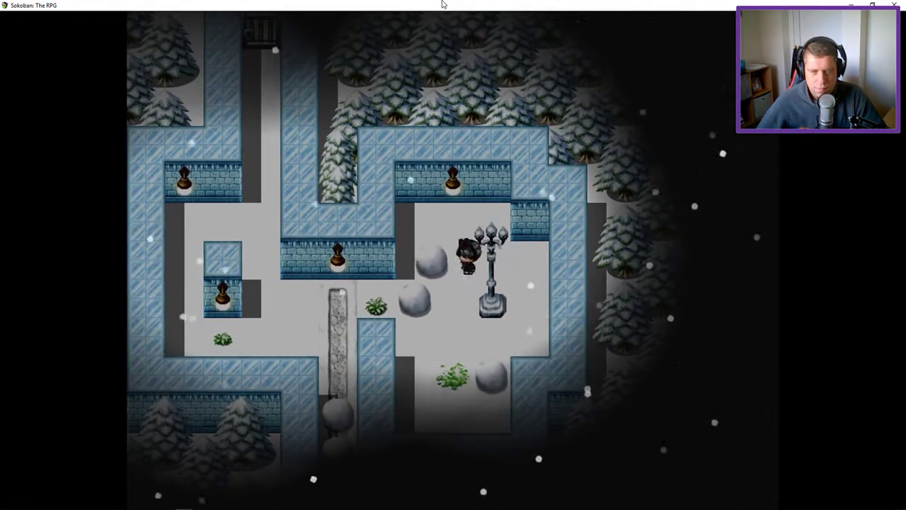
Push the lower boulder four tiles left, then walk left and up
key(Down)
key(Left)
key(Left)
key(Left)
key(Left)
key(Down)
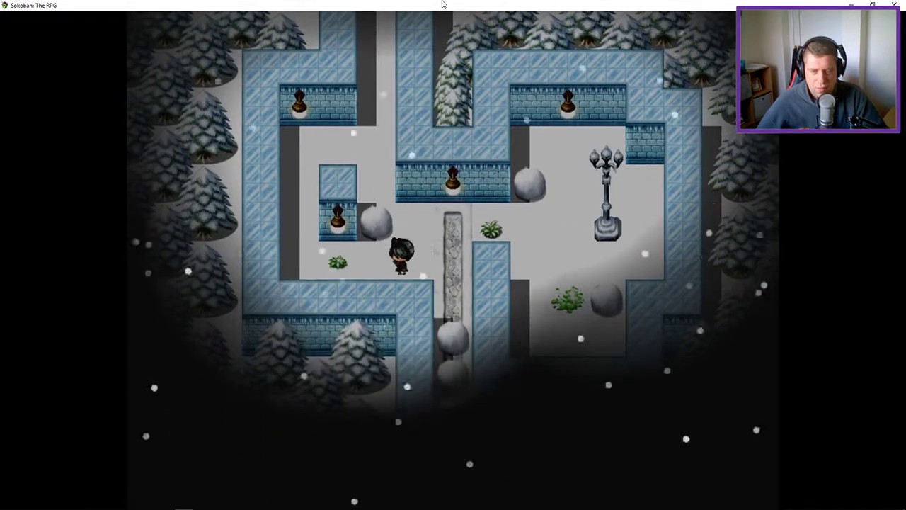
key(Left)
key(Up)
key(Up)
key(Up)
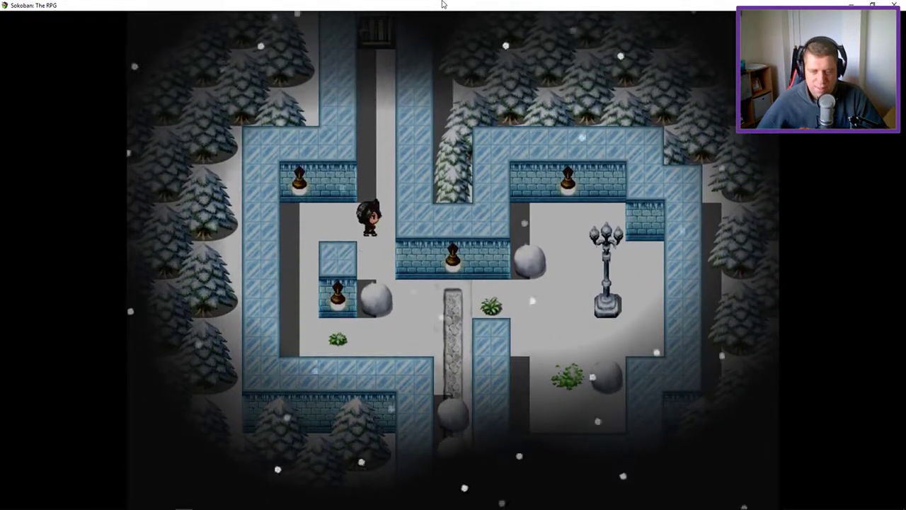
Push the left boulder down one tile, then a boulder two tiles right
key(Down)
key(Down)
key(Up)
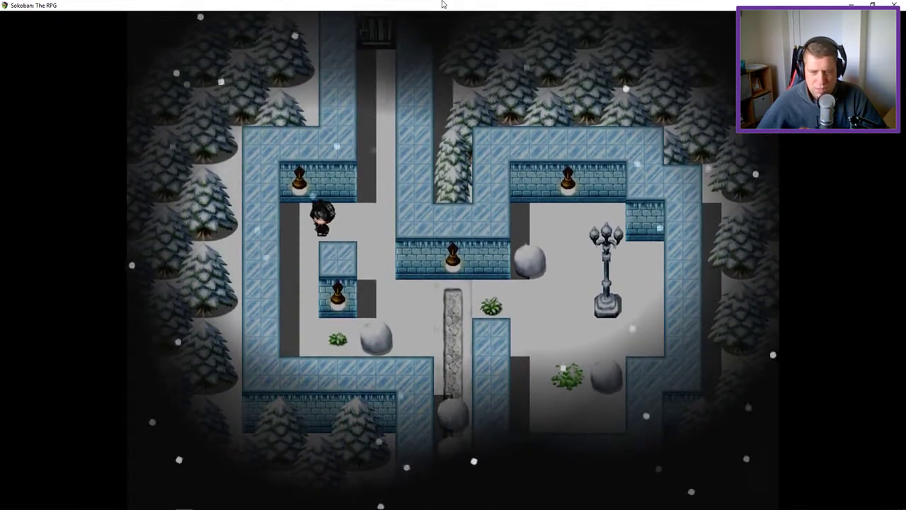
key(Down)
key(Down)
key(Right)
key(Right)
key(Right)
key(Up)
key(Right)
Push the lower boulder down one tile, then another boulder down and left
key(Down)
key(Up)
key(Right)
key(Right)
key(Right)
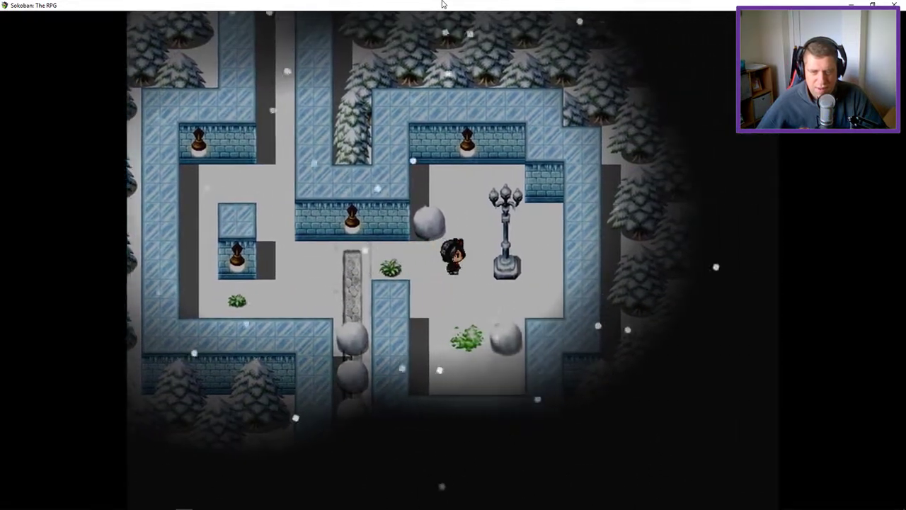
key(Up)
key(Up)
key(Left)
key(Down)
key(Right)
key(Down)
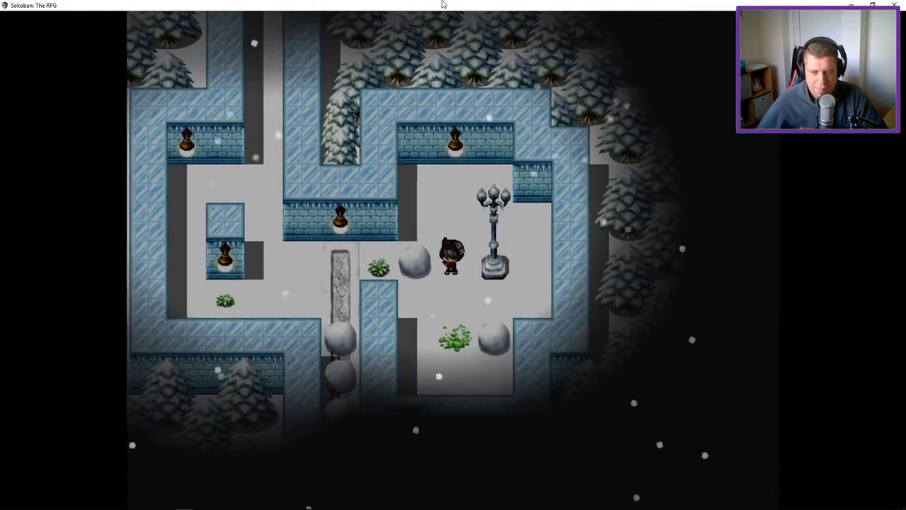
key(Left)
Push a boulder three tiles left, walk up three tiles, and push a boulder down one tile
key(Left)
key(Left)
key(Left)
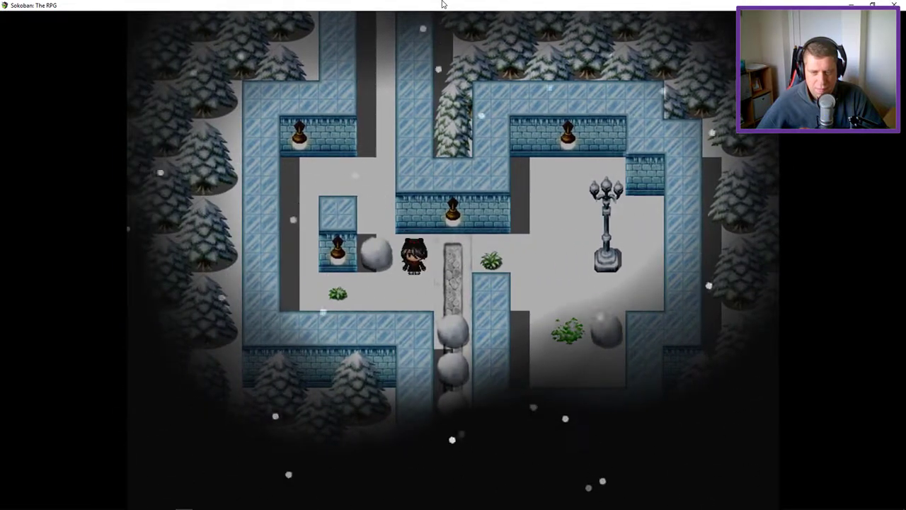
key(Down)
key(Left)
key(Up)
key(Up)
key(Up)
key(Right)
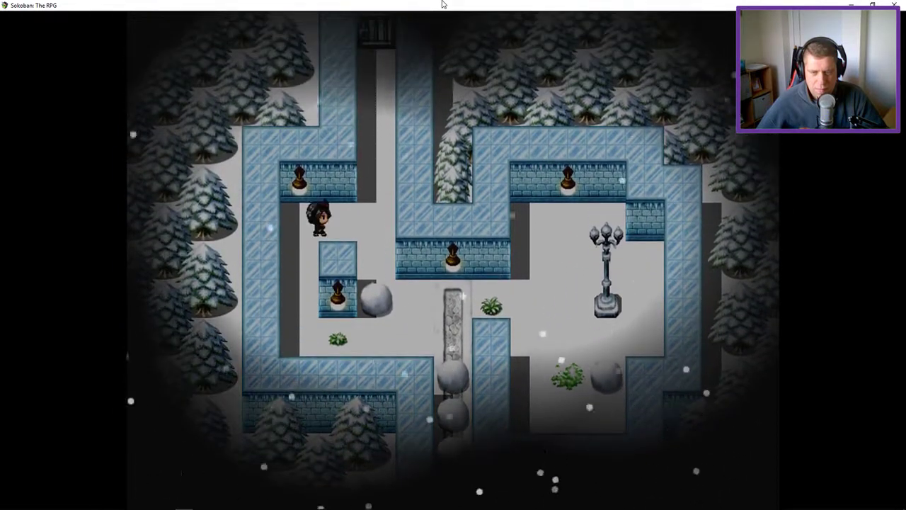
key(Down)
key(Down)
key(Up)
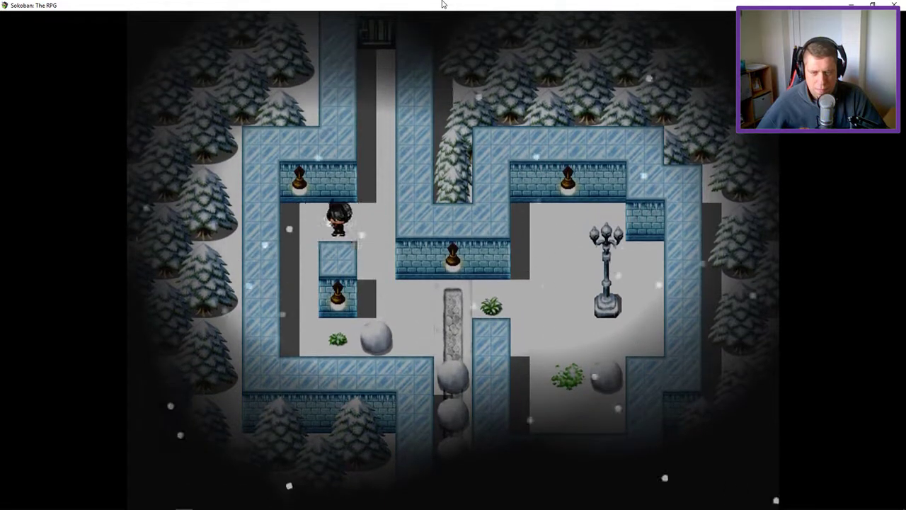
key(Down)
key(Down)
key(Down)
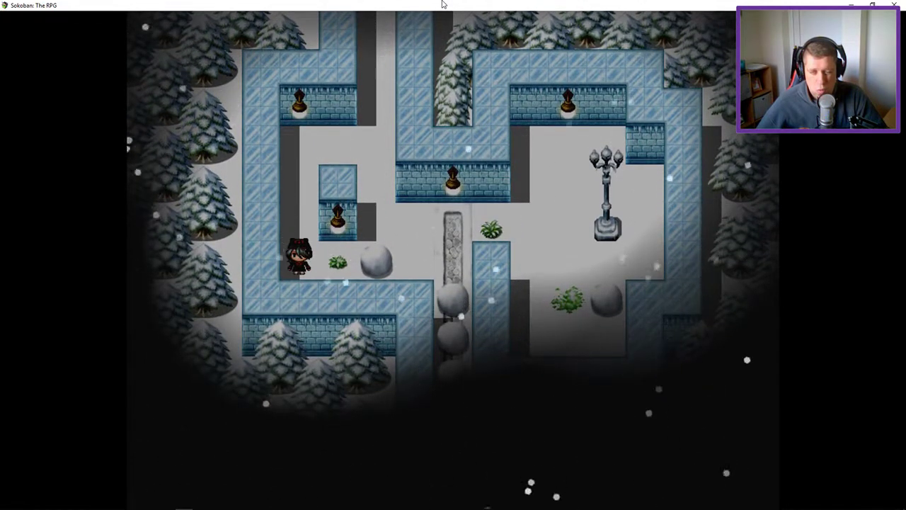
Walk down and right to the lamppost, then back up the room
key(Up)
key(Up)
key(Up)
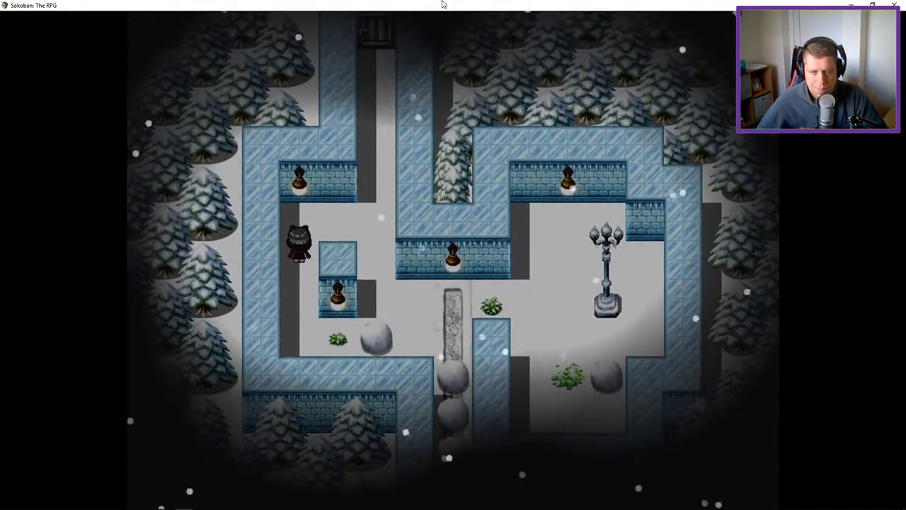
key(Down)
key(Down)
key(Down)
key(Right)
key(Right)
key(Right)
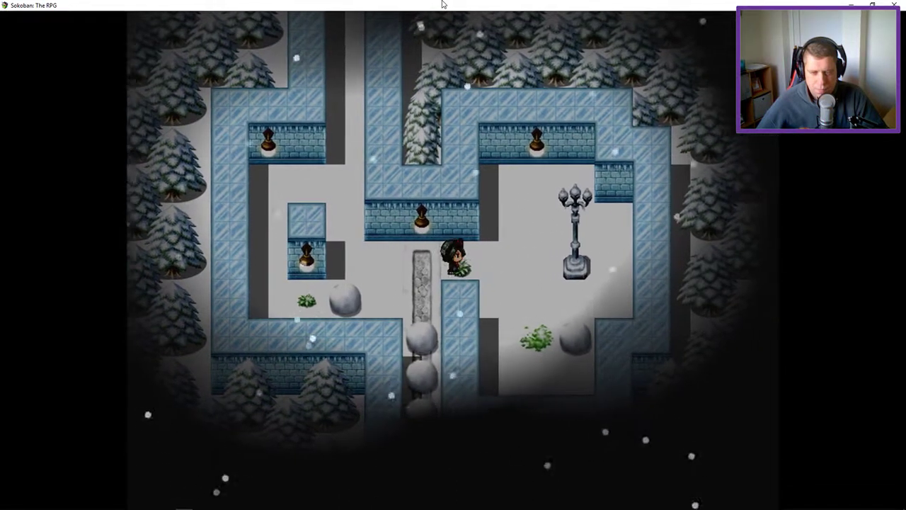
key(Right)
key(Right)
key(Down)
key(Down)
key(Up)
key(Up)
key(Up)
Cross the room left, then come back right and down onto the bush tile
key(Left)
key(Left)
key(Left)
key(Left)
key(Up)
key(Right)
key(Right)
key(Right)
key(Right)
key(Right)
key(Down)
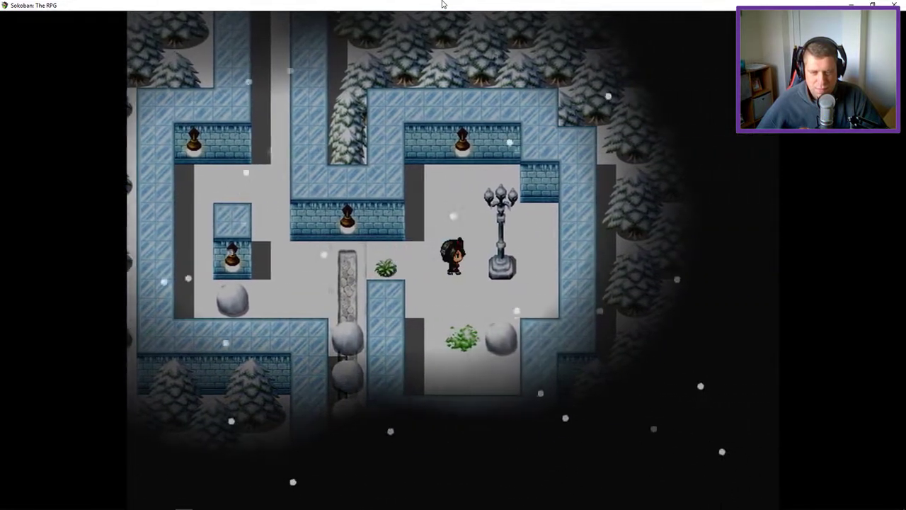
key(Down)
key(Down)
key(Right)
Push the snowball up one tile, then two tiles left
key(Up)
key(Left)
key(Up)
key(Up)
key(Right)
key(Down)
key(Left)
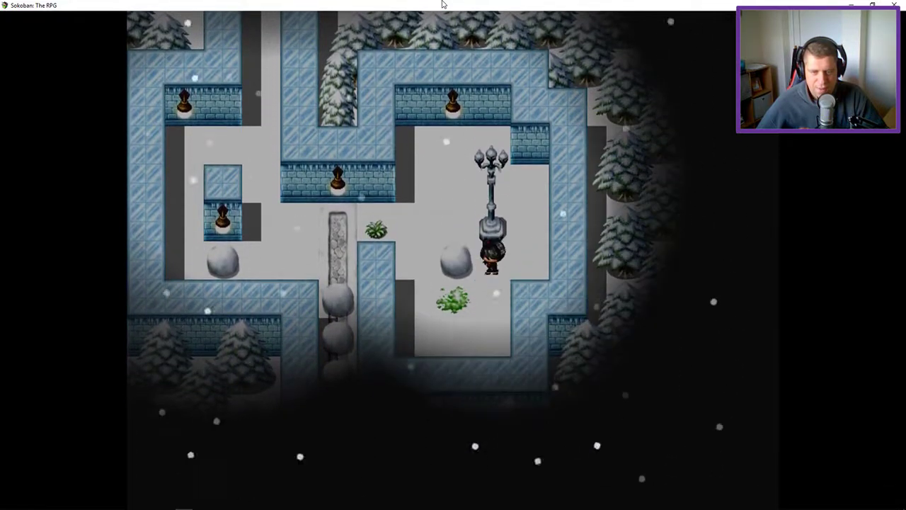
key(Left)
Push the snowball up one more tile, then three tiles left
key(Down)
key(Left)
key(Up)
key(Right)
key(Up)
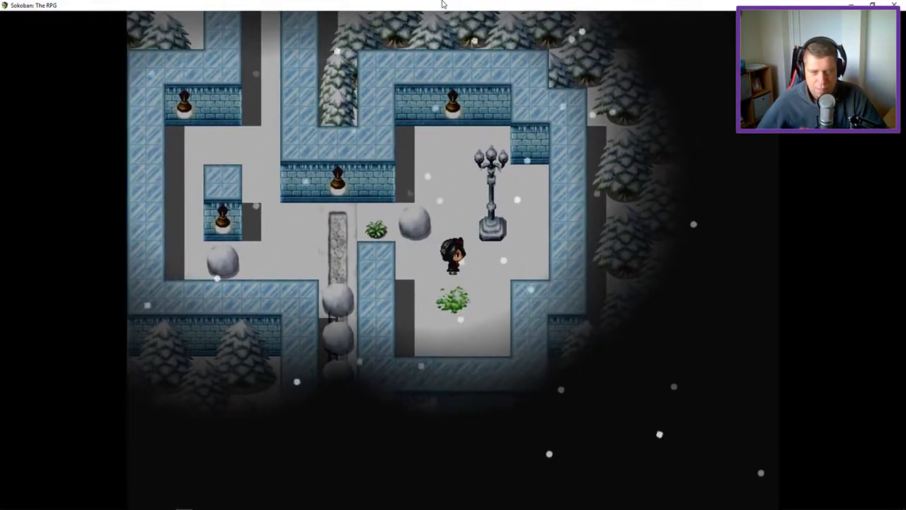
key(Left)
key(Left)
key(Left)
key(Down)
key(Left)
key(Left)
Circle the wall, push the last snowball right into the column, and dismiss 'Yes! I solved it!'
key(Up)
key(Left)
key(Up)
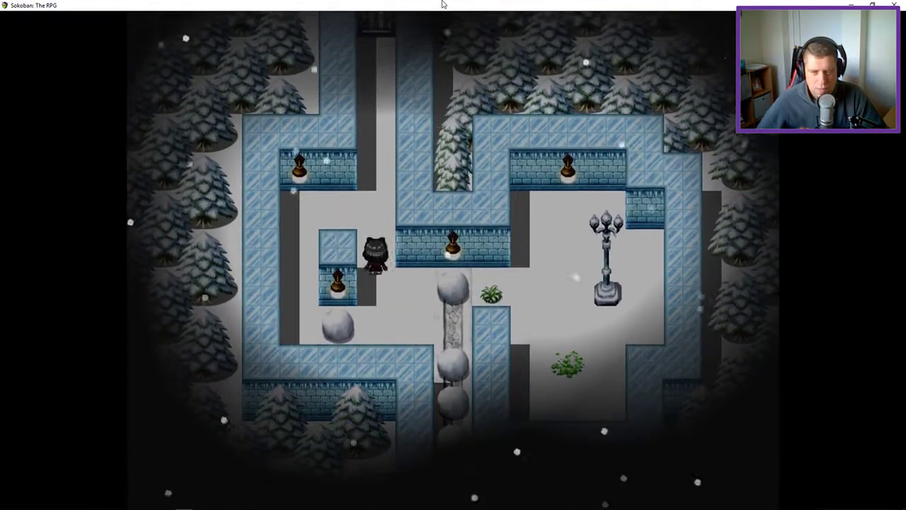
key(Up)
key(Left)
key(Down)
key(Down)
key(Right)
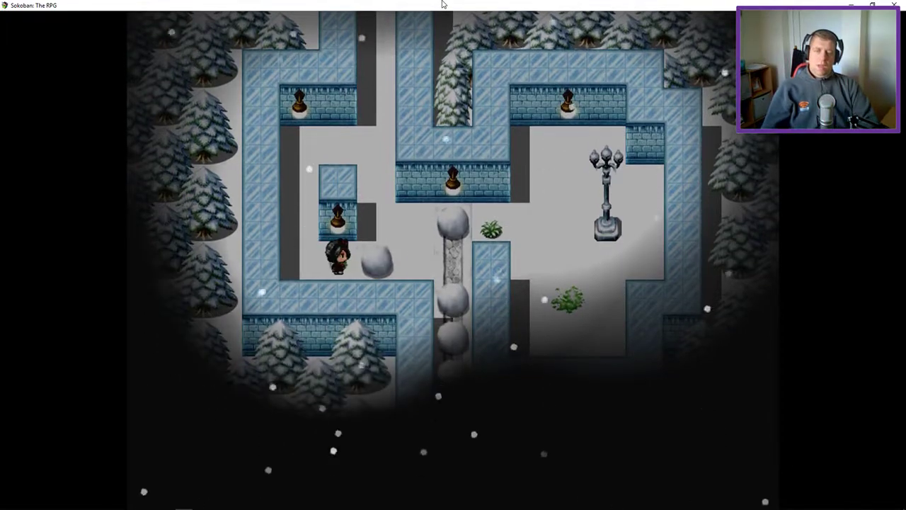
key(Right)
key(Right)
key(Return)
key(Left)
key(Up)
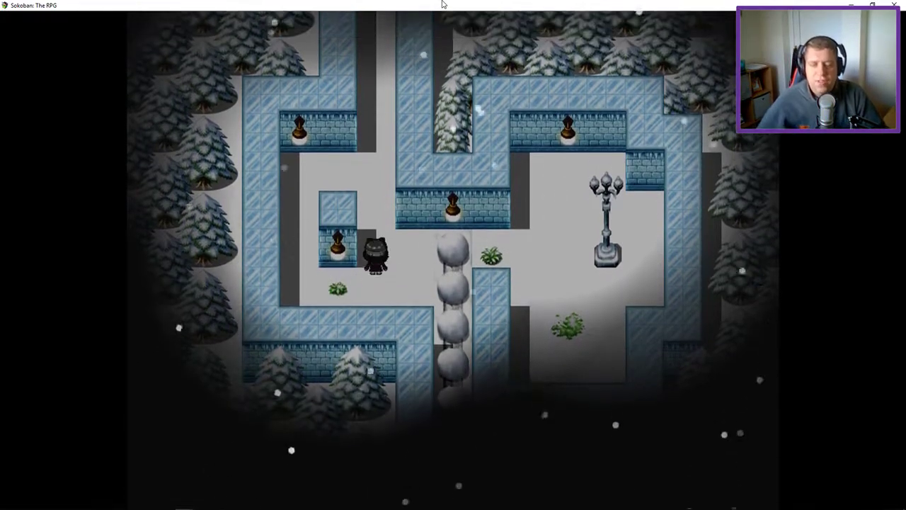
key(Up)
key(Up)
key(Up)
key(Up)
key(Up)
key(Up)
key(Up)
key(Up)
Walk up the left corridor into the cross room and push the middle boulder one tile right
key(Up)
key(Up)
key(Up)
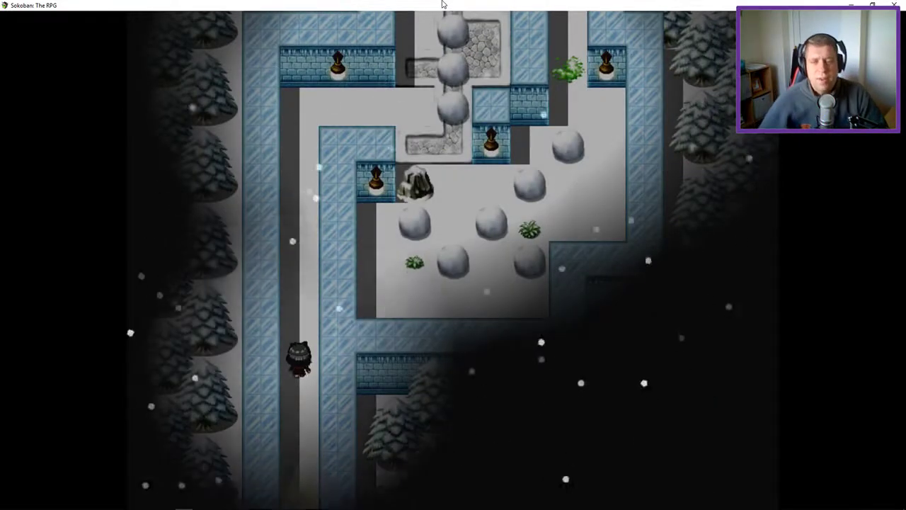
key(Up)
key(Up)
key(Up)
key(Up)
key(Up)
key(Up)
key(Up)
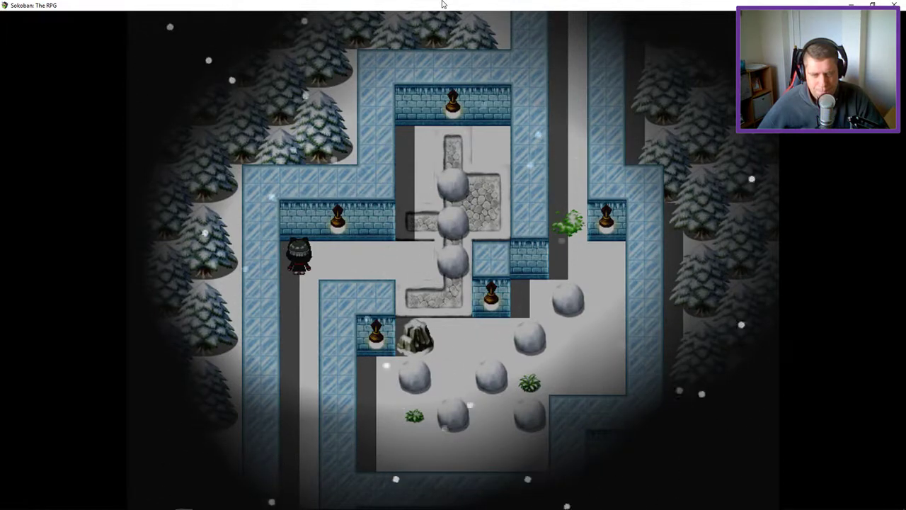
key(Right)
key(Right)
key(Right)
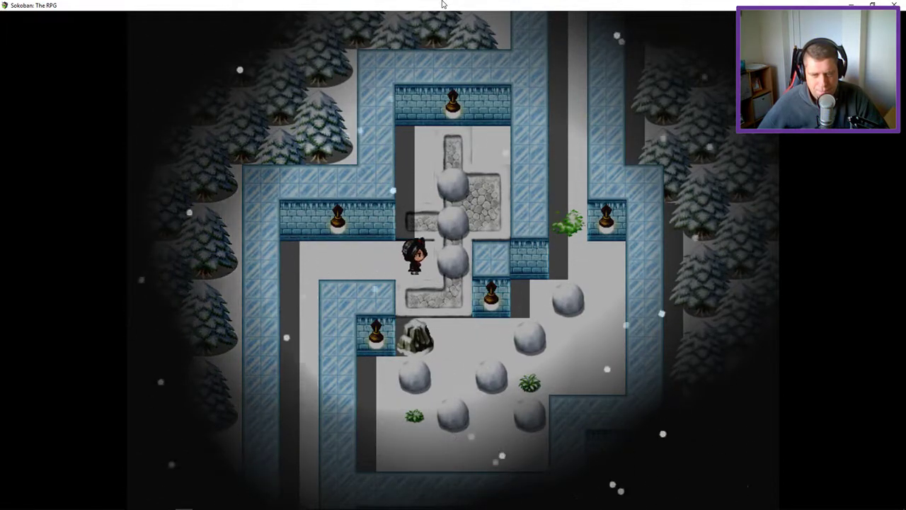
key(Up)
key(Up)
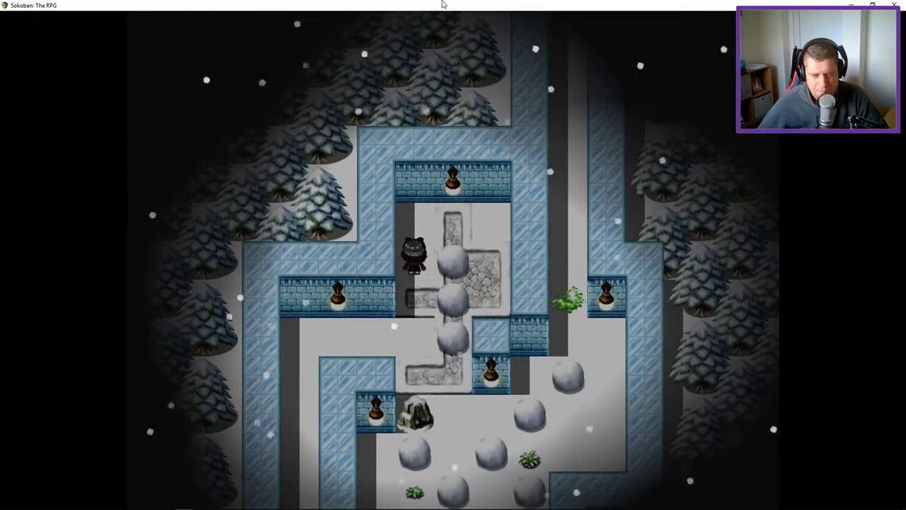
key(Down)
key(Right)
key(Left)
key(Up)
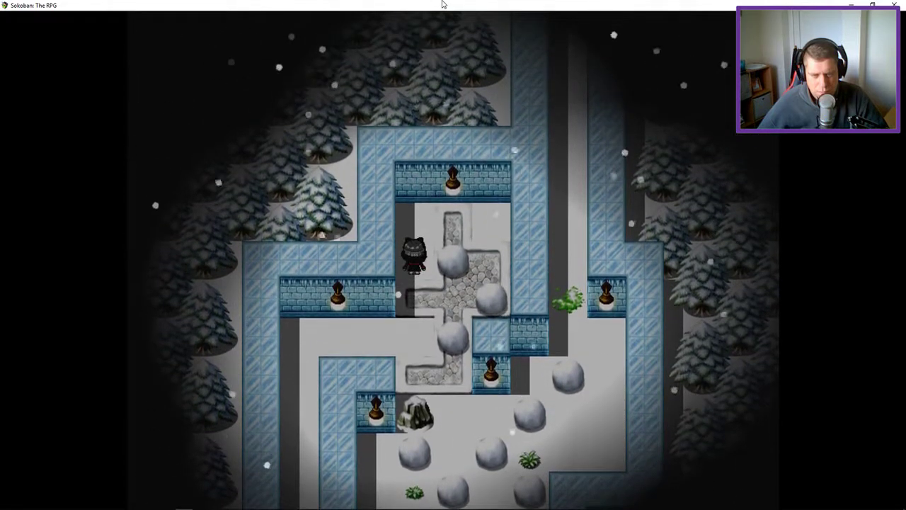
Push the upper boulder one tile right and the lower boulder two tiles up, then leave the channel
key(Right)
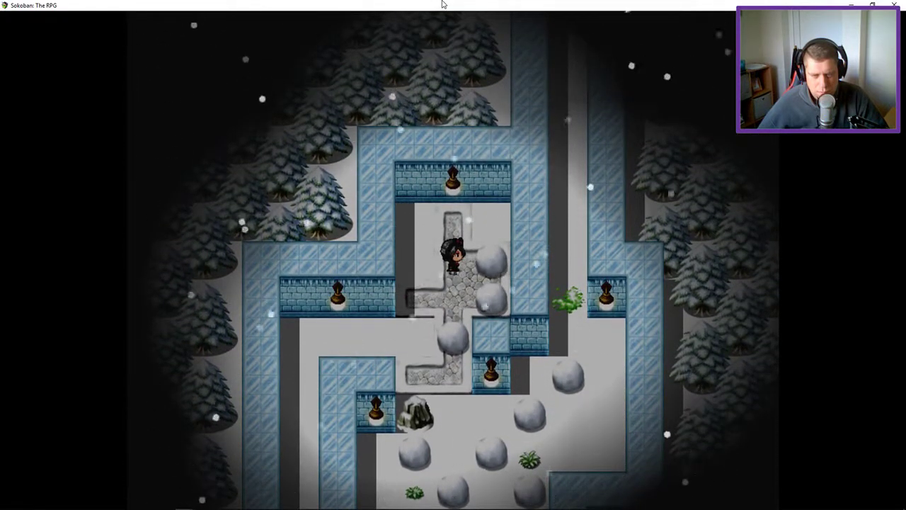
key(Down)
key(Left)
key(Down)
key(Down)
key(Right)
key(Up)
key(Up)
key(Up)
key(Down)
key(Down)
key(Down)
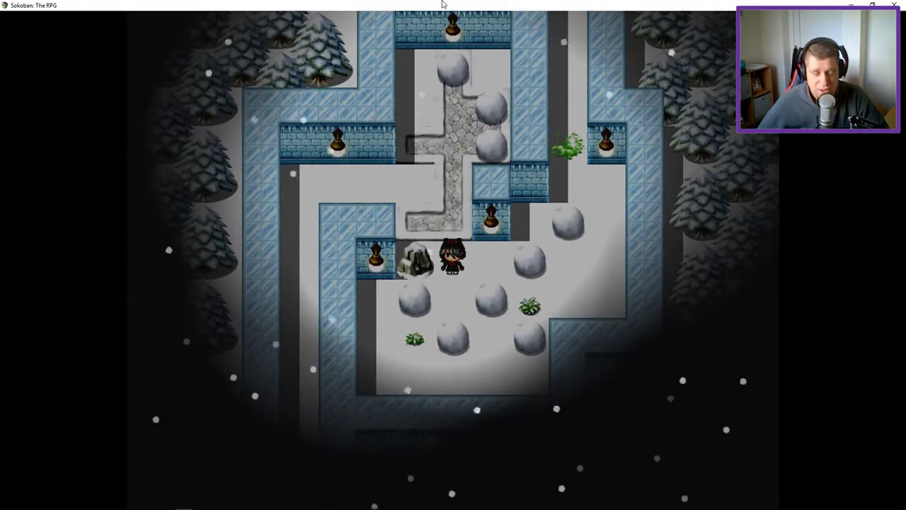
Push the lower-room boulders apart, one left and one up the cobblestone channel
key(Right)
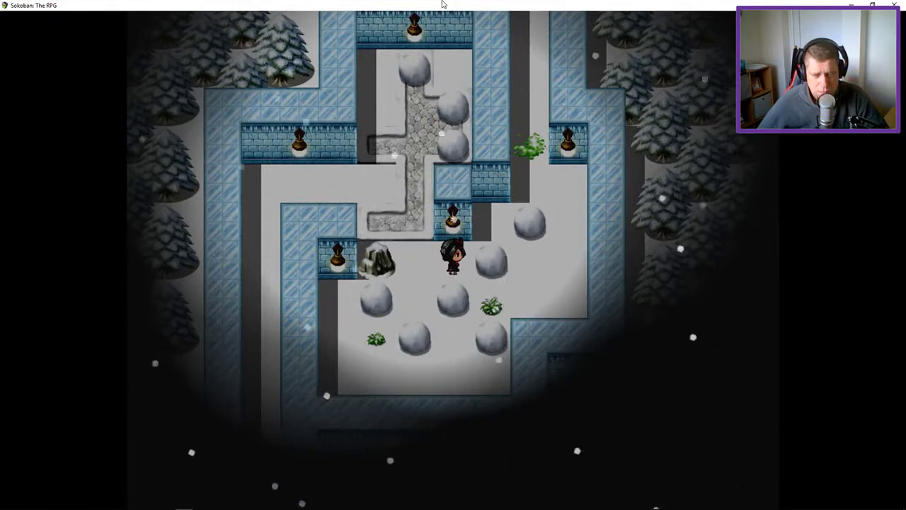
key(Right)
key(Down)
key(Left)
key(Down)
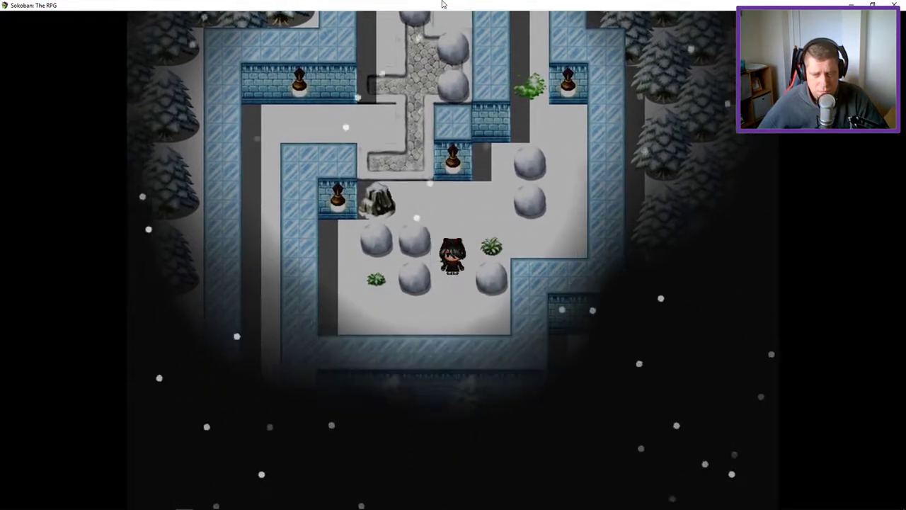
key(Left)
key(Up)
key(Up)
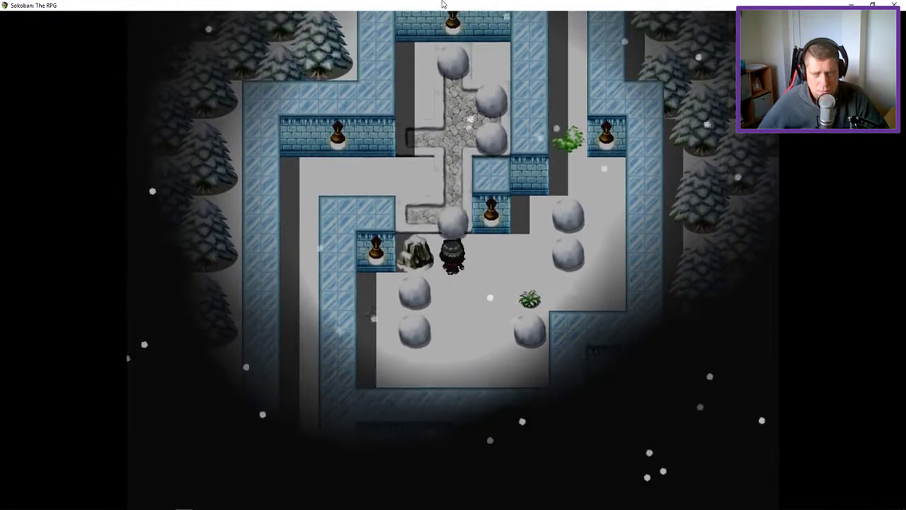
key(Up)
key(Up)
key(Up)
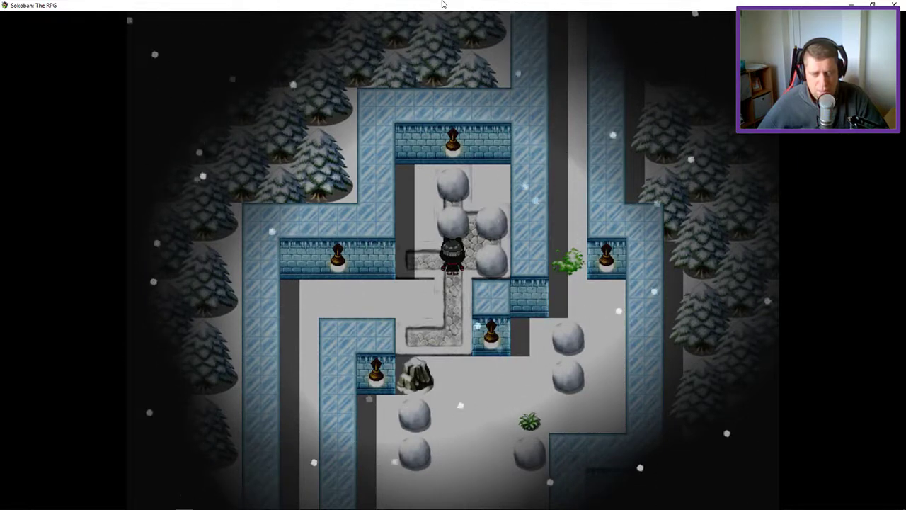
key(Left)
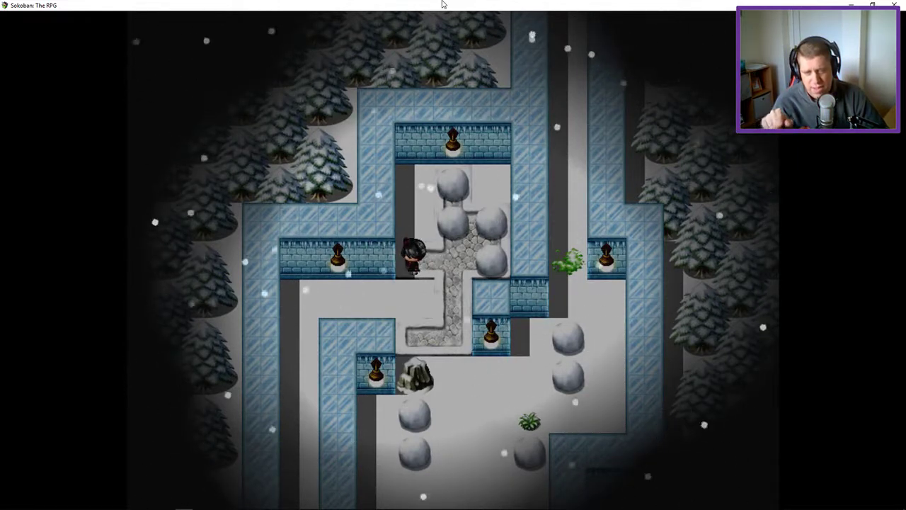
Restart the room from the Esc menu and walk back up toward the channel
key(Escape)
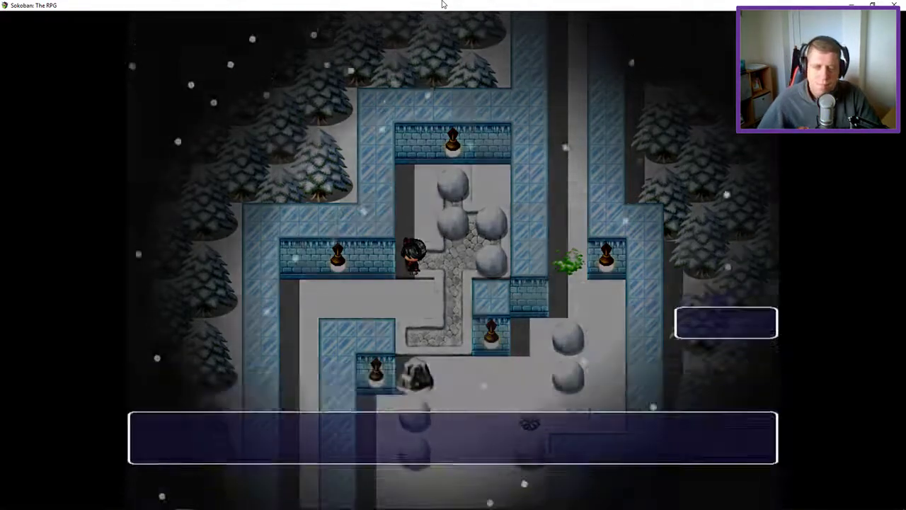
key(Return)
key(Up)
key(Up)
key(Up)
key(Up)
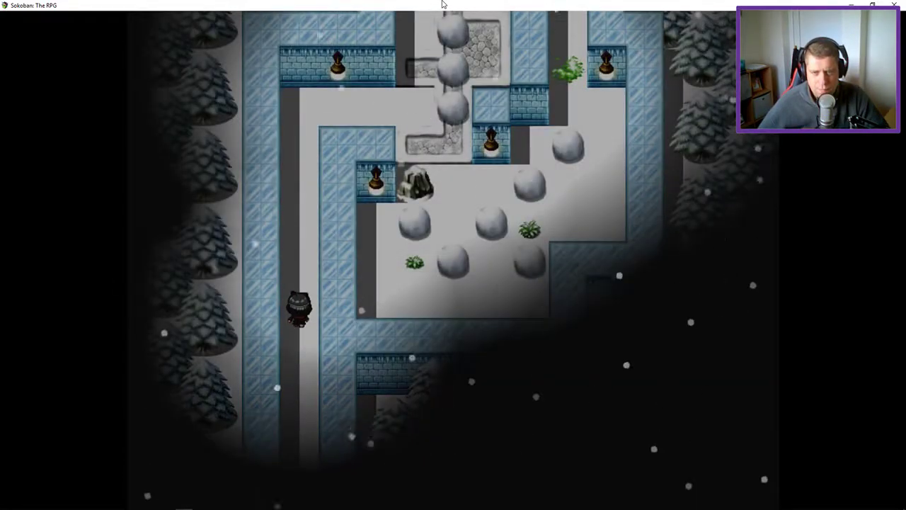
key(Up)
key(Up)
key(Up)
key(Up)
key(Up)
key(Right)
key(Right)
key(Right)
key(Up)
key(Up)
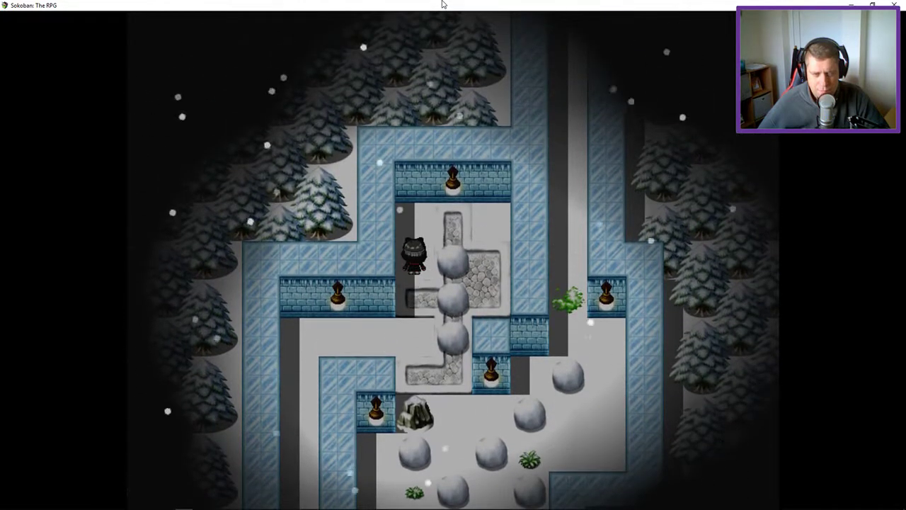
key(Up)
Circle around the top boulder and push it one tile left
key(Right)
key(Right)
key(Down)
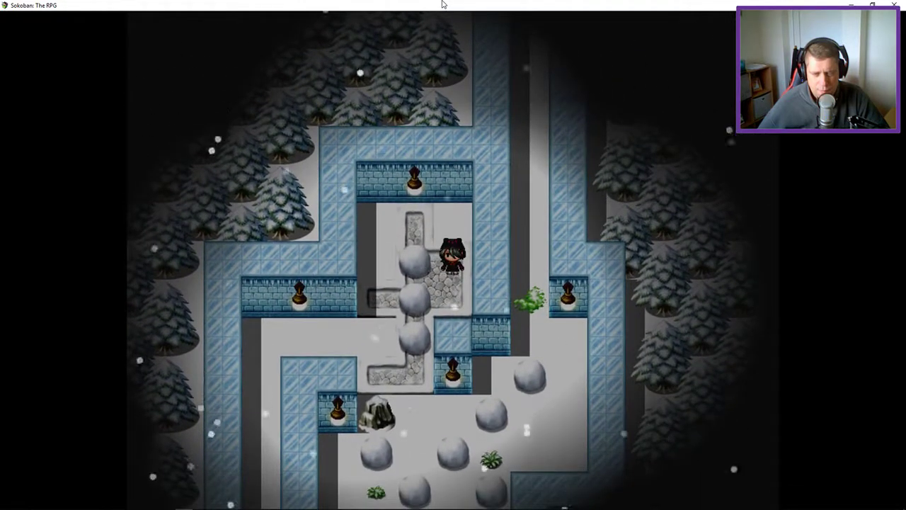
key(Up)
key(Left)
key(Left)
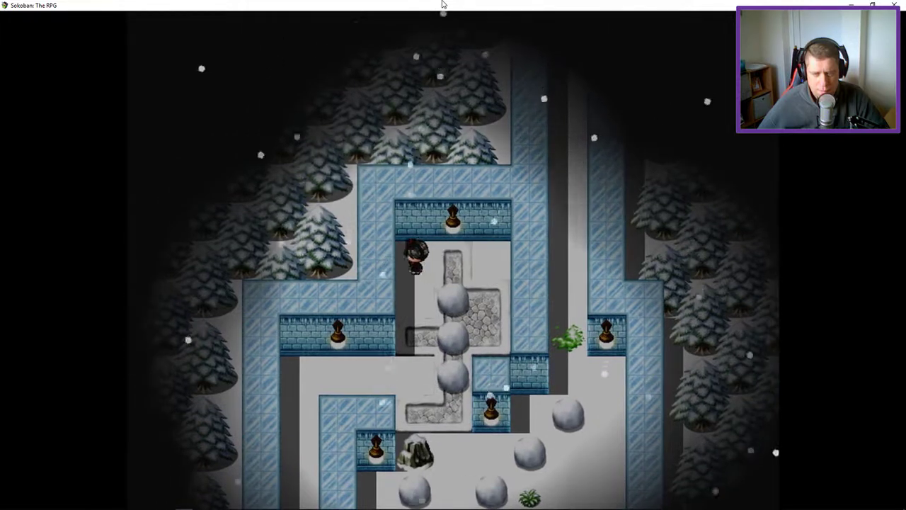
key(Down)
key(Down)
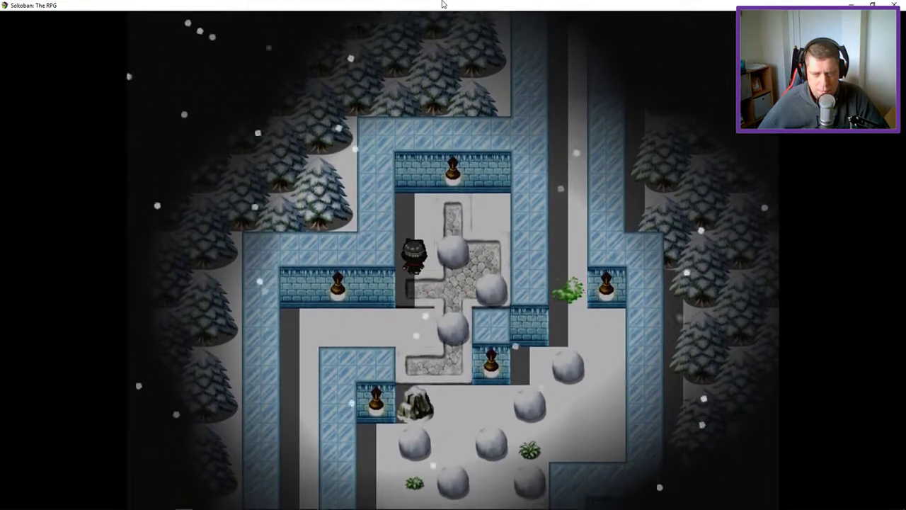
key(Up)
key(Right)
key(Right)
key(Down)
key(Left)
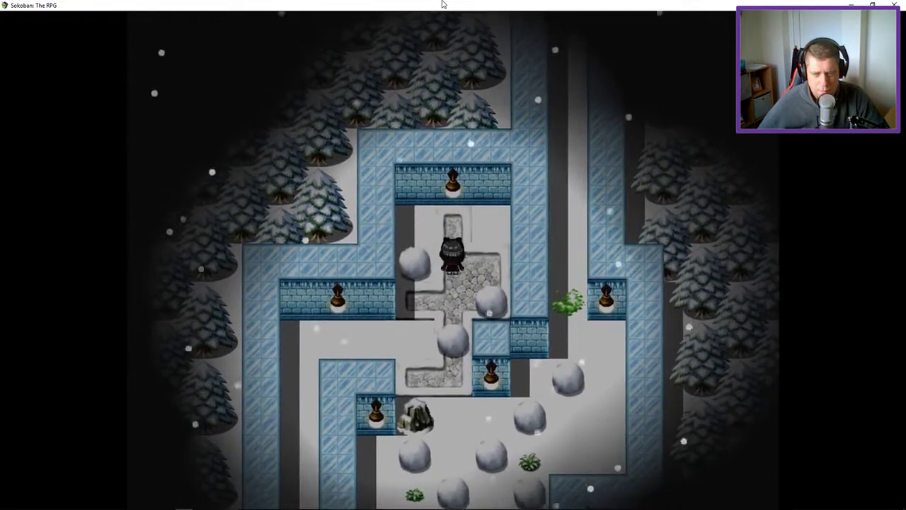
Step past the boulder, walk down out of the channel, and push the boulder above upward
key(Up)
key(Left)
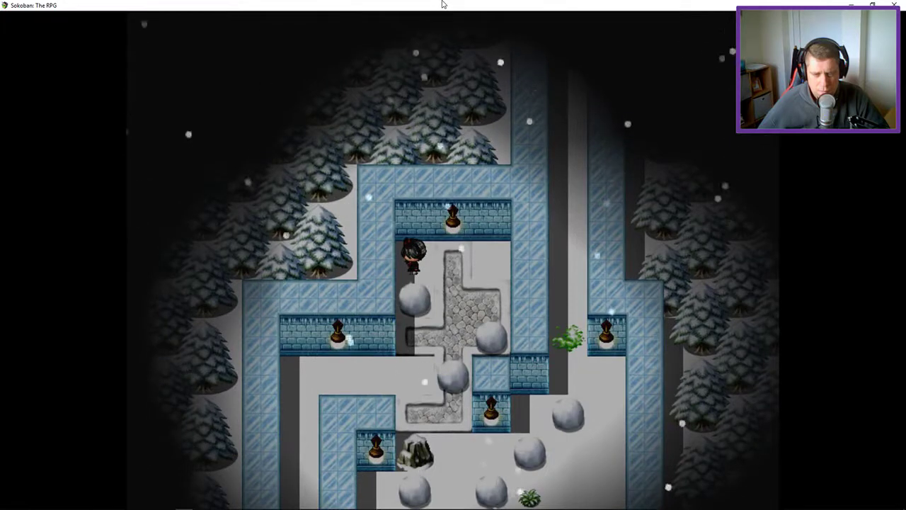
key(Right)
key(Down)
key(Down)
key(Left)
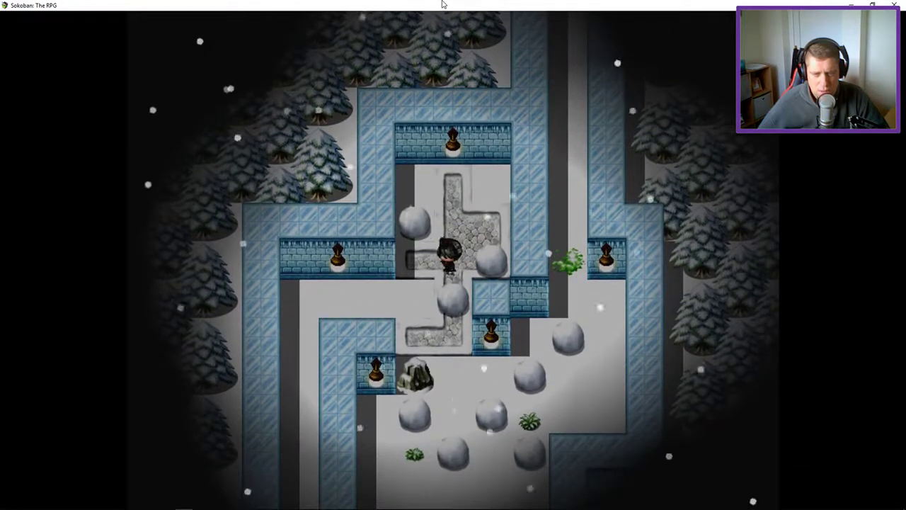
key(Down)
key(Down)
key(Right)
key(Right)
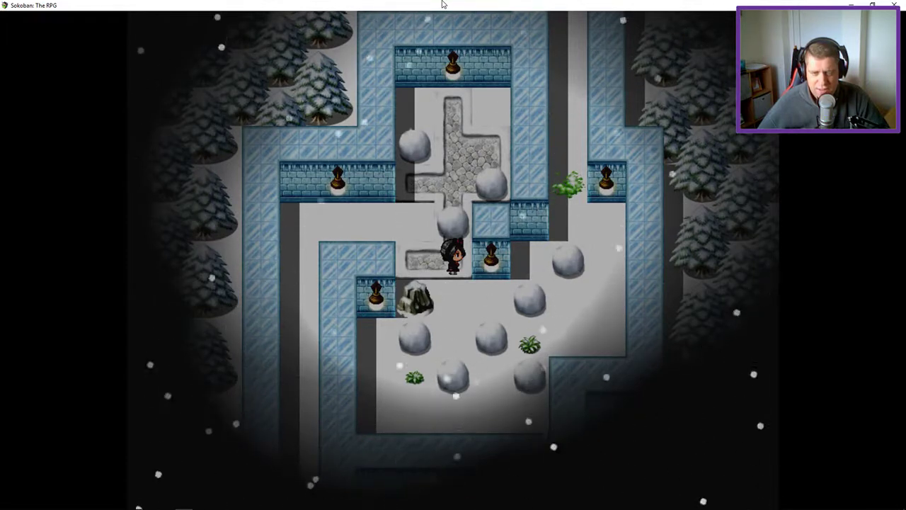
key(Up)
key(Up)
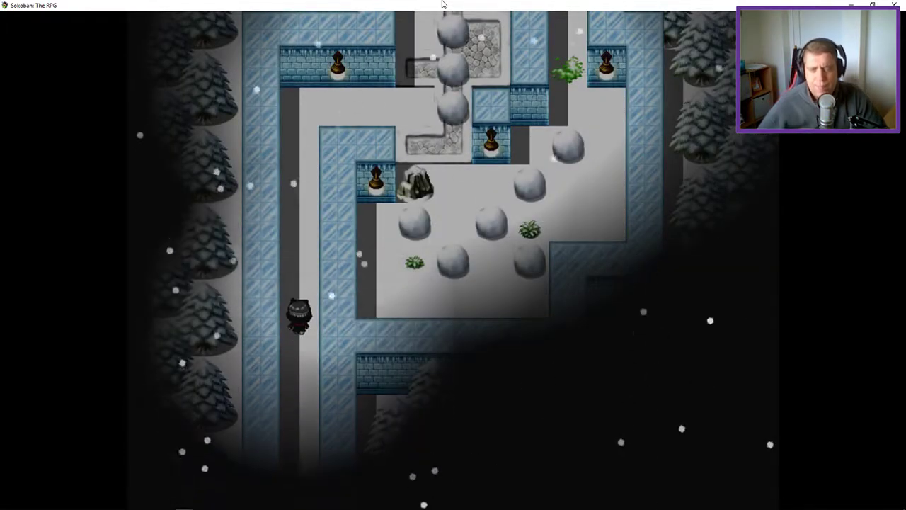
key(Up)
key(Up)
key(Up)
key(Up)
key(Up)
key(Right)
key(Right)
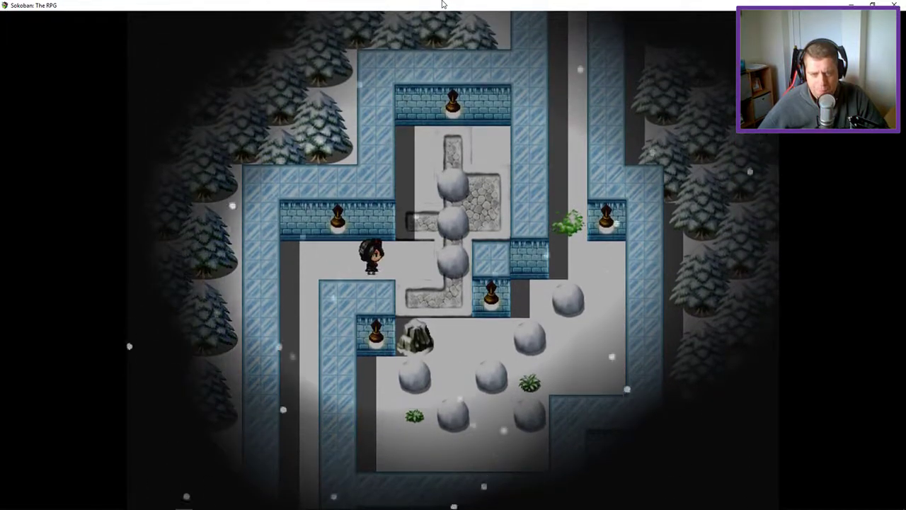
key(Right)
key(Up)
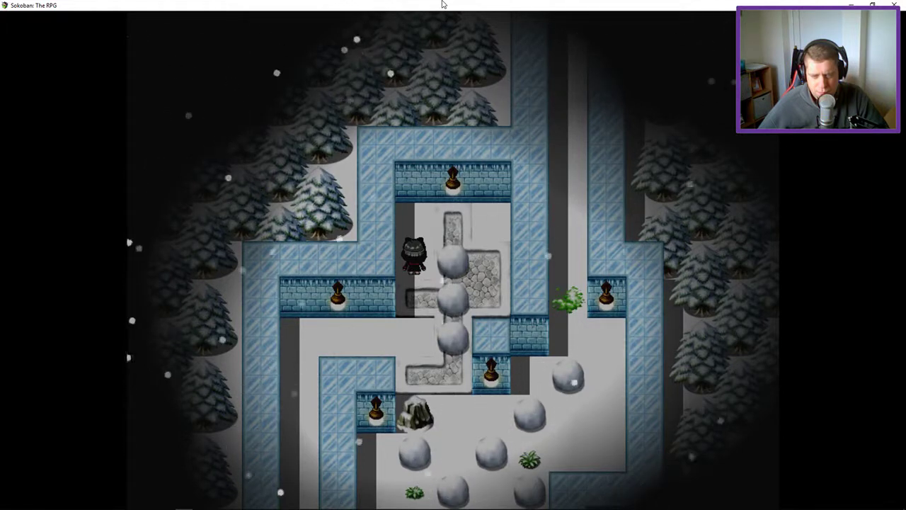
key(Up)
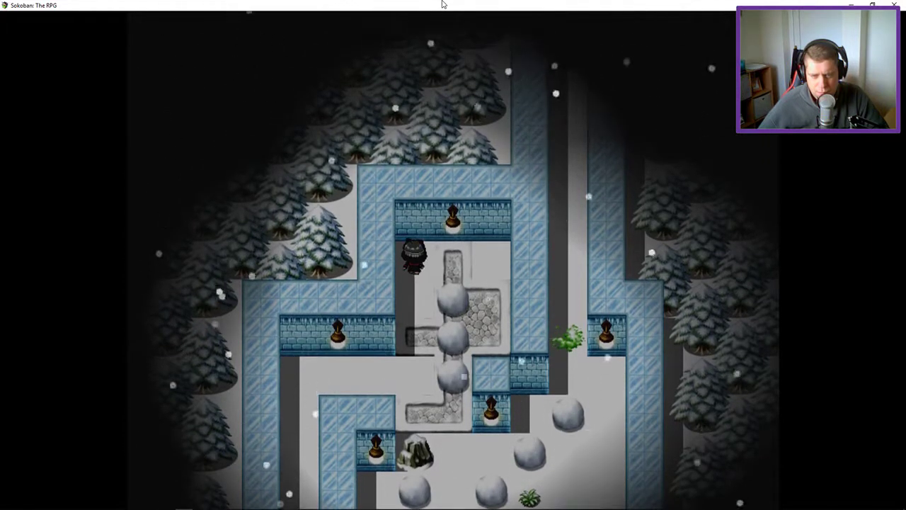
key(Down)
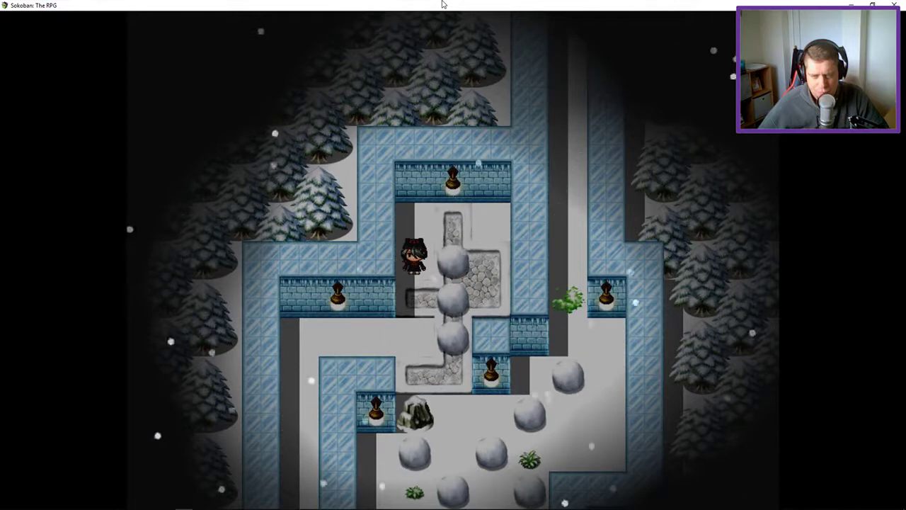
key(Up)
key(Right)
key(Right)
key(Down)
key(Down)
key(Left)
key(Right)
key(Left)
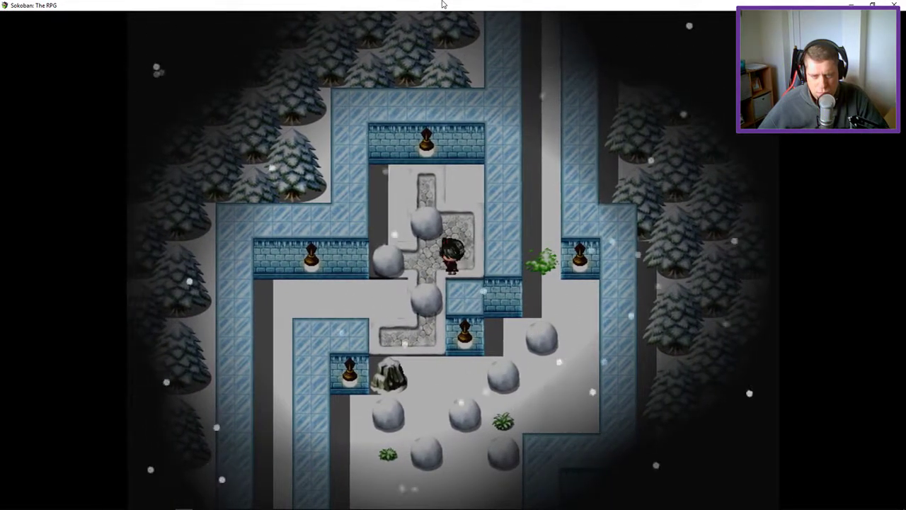
key(Down)
key(Up)
key(Right)
key(Up)
key(Up)
key(Left)
key(Left)
key(Down)
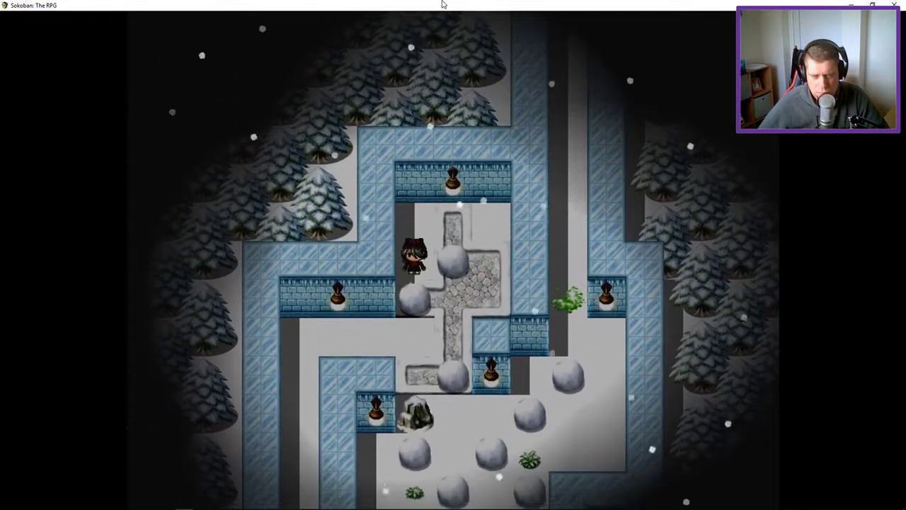
key(Right)
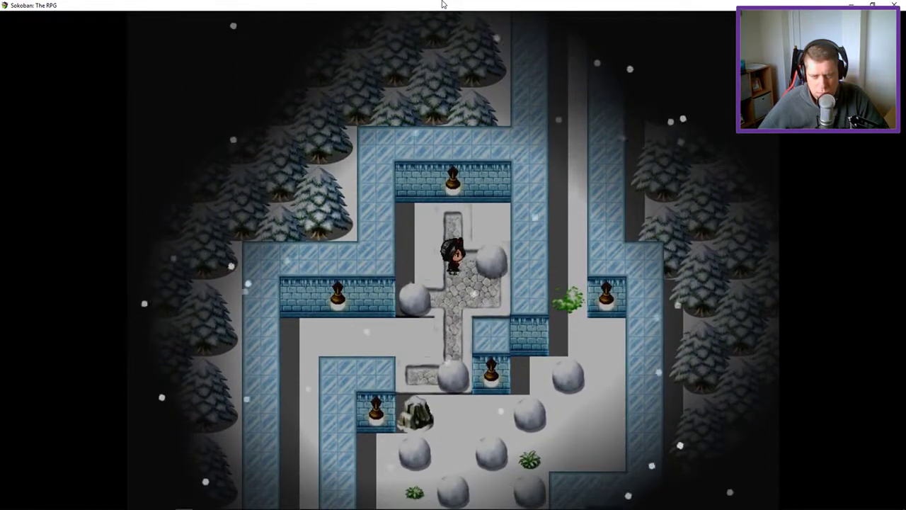
key(Up)
key(Right)
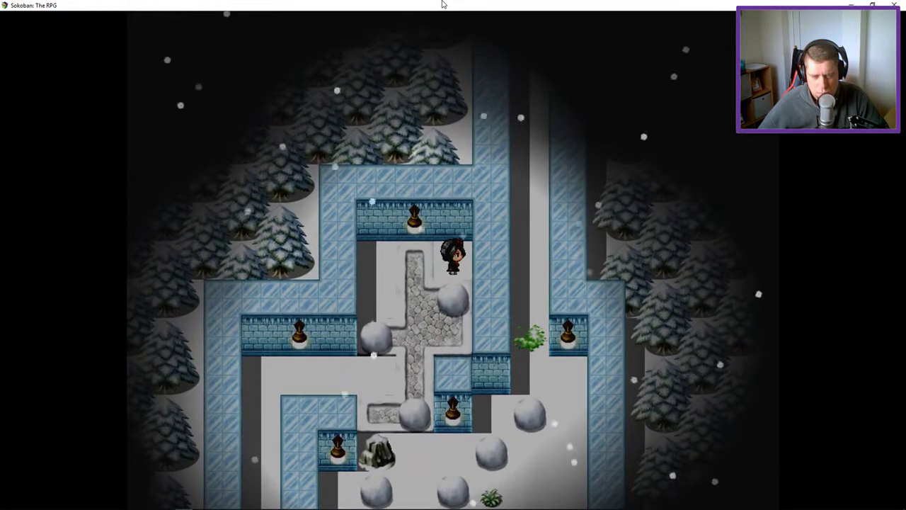
key(Down)
key(Up)
key(Left)
key(Down)
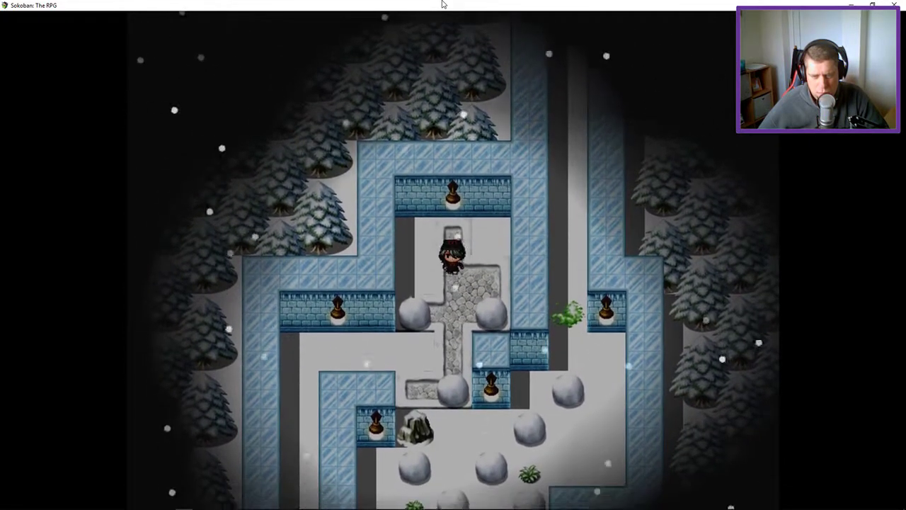
key(Down)
key(Down)
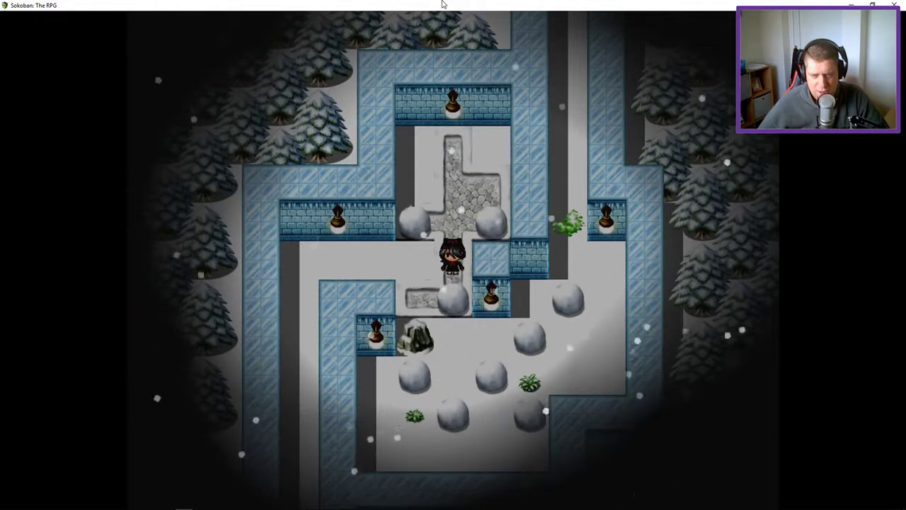
key(Down)
key(Down)
key(Right)
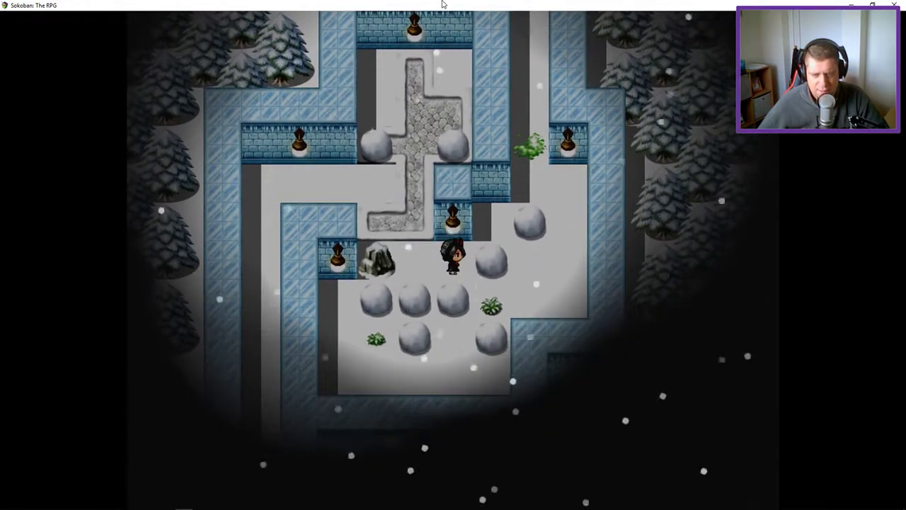
key(Right)
key(Down)
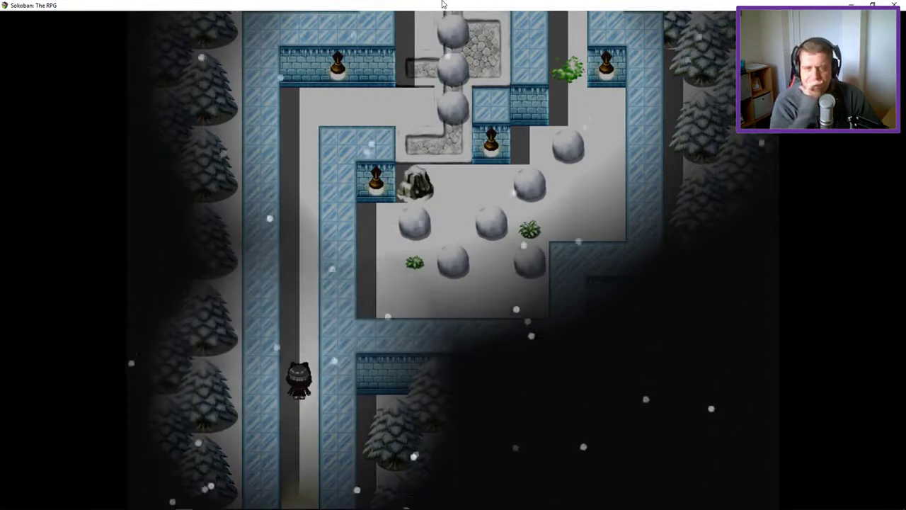
key(Up)
key(Up)
key(Up)
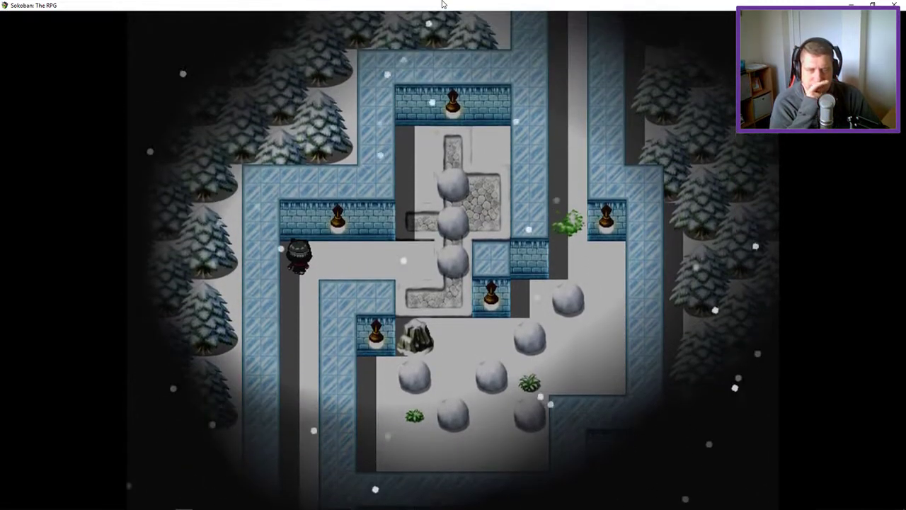
key(Right)
key(Right)
key(Right)
key(Up)
key(Up)
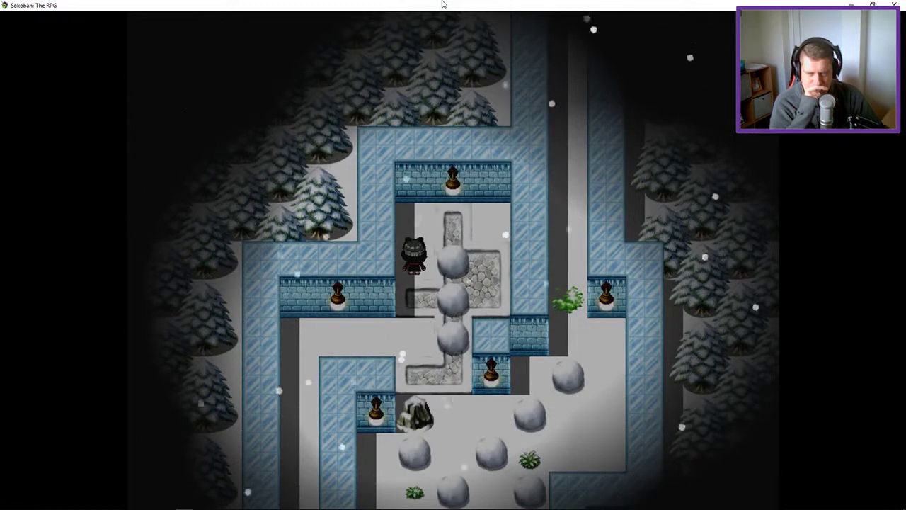
key(Down)
key(Right)
key(Left)
key(Up)
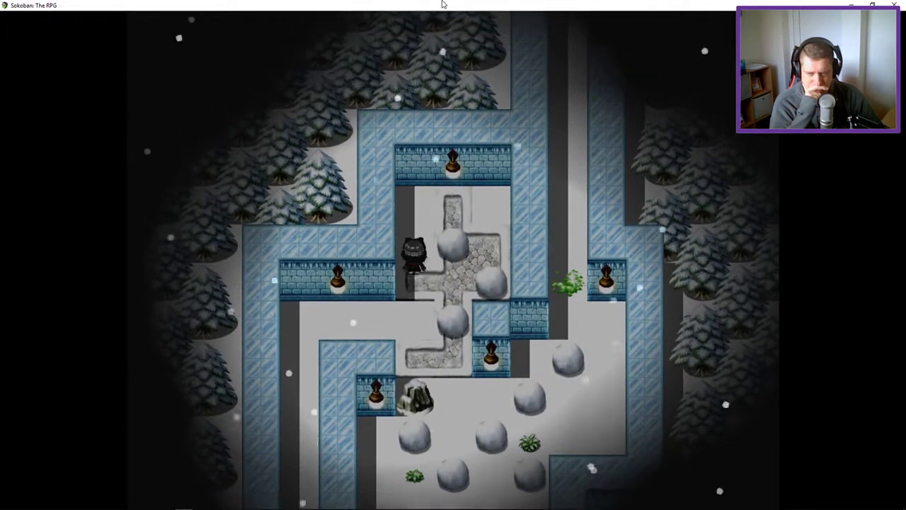
key(Up)
key(Right)
key(Right)
key(Down)
key(Left)
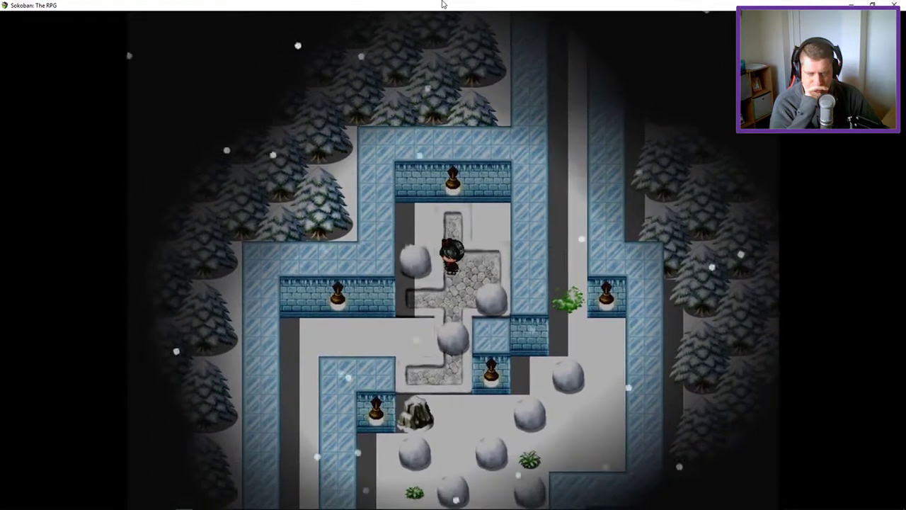
key(Down)
key(Left)
key(Down)
key(Down)
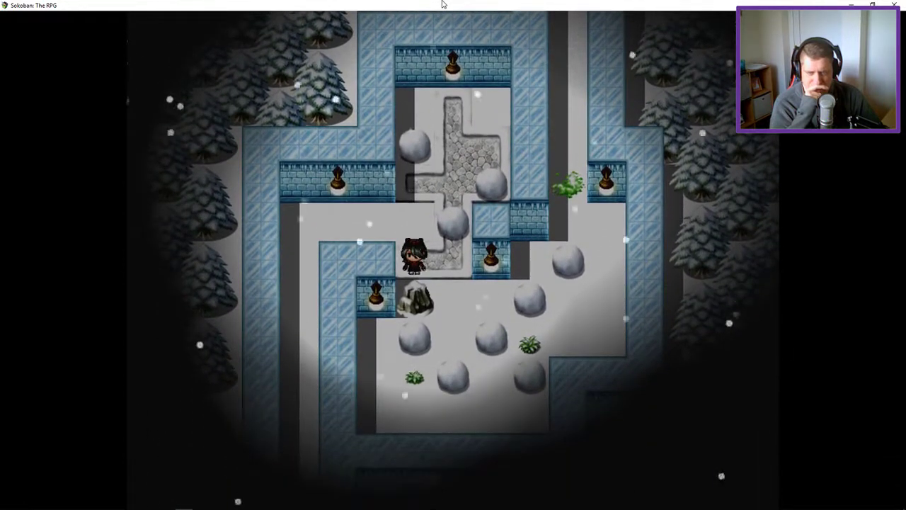
key(Right)
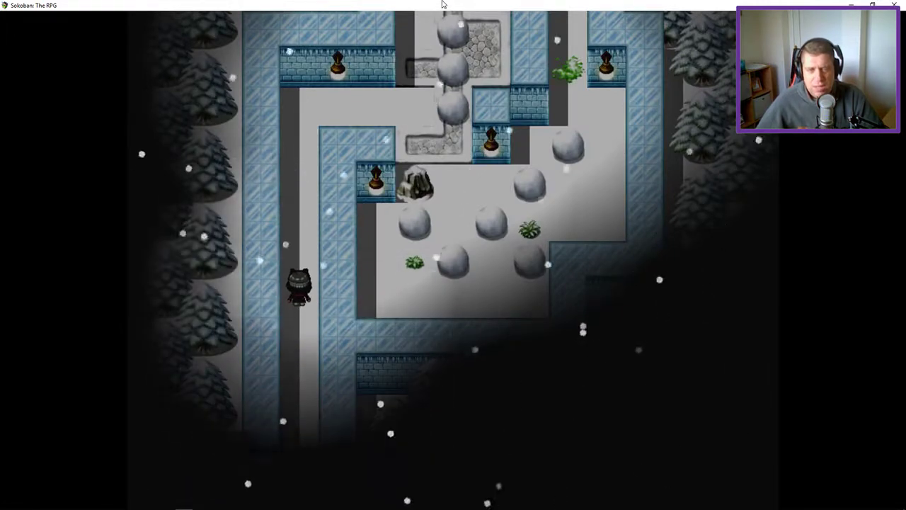
key(Up)
key(Up)
key(Up)
key(Up)
key(Up)
key(Right)
key(Right)
key(Right)
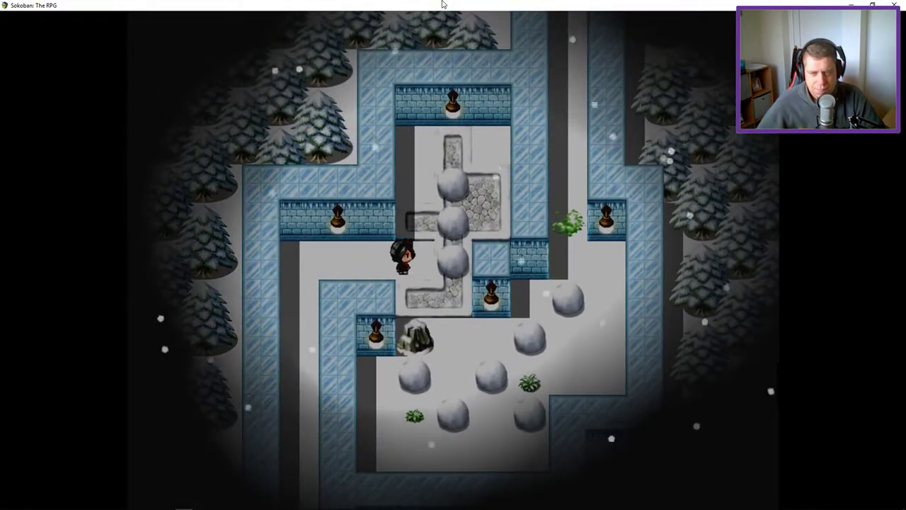
key(Up)
key(Up)
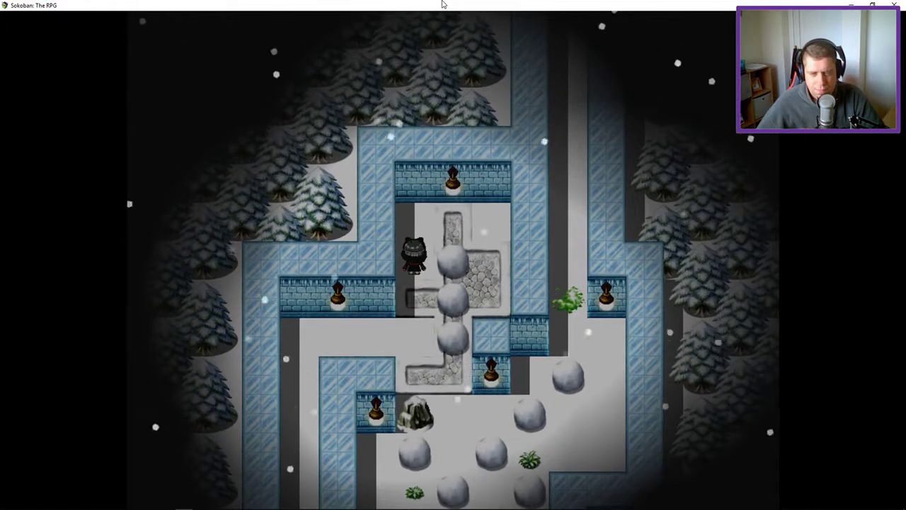
key(Up)
key(Right)
key(Right)
key(Down)
key(Down)
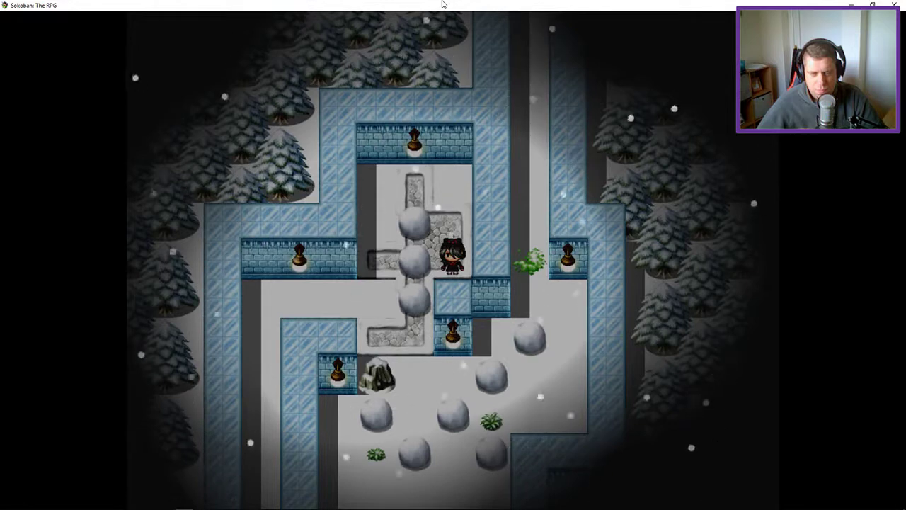
key(Up)
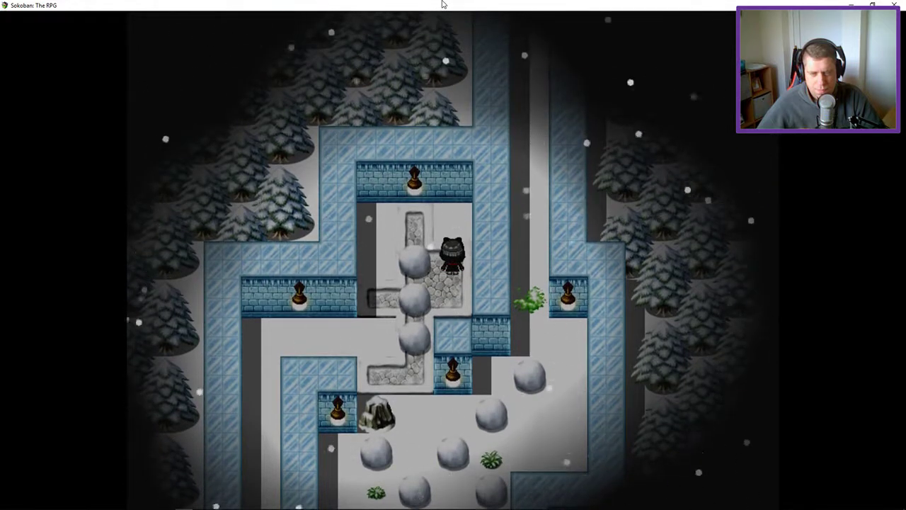
key(Left)
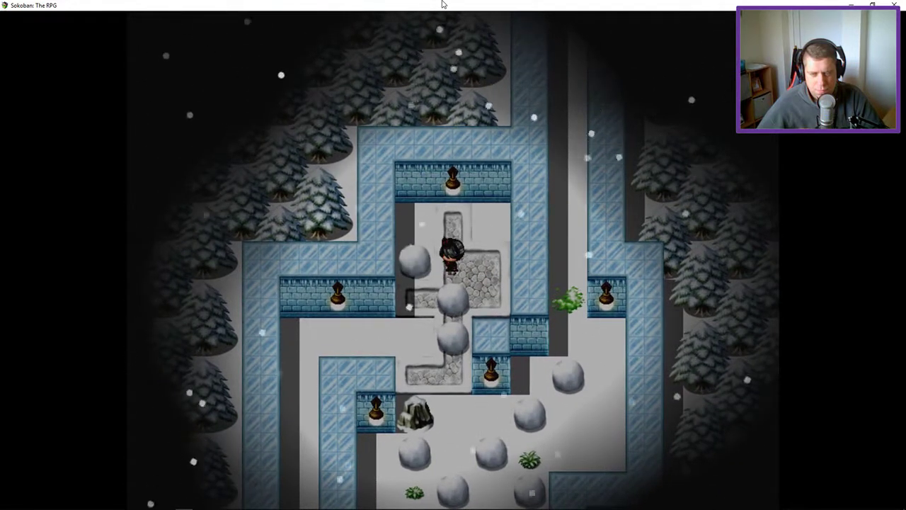
key(Up)
key(Left)
key(Down)
key(Down)
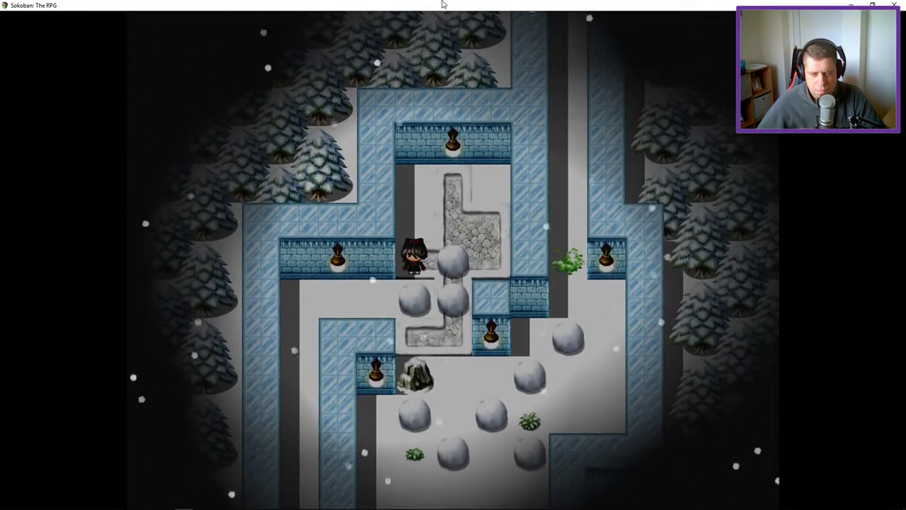
key(Down)
key(Up)
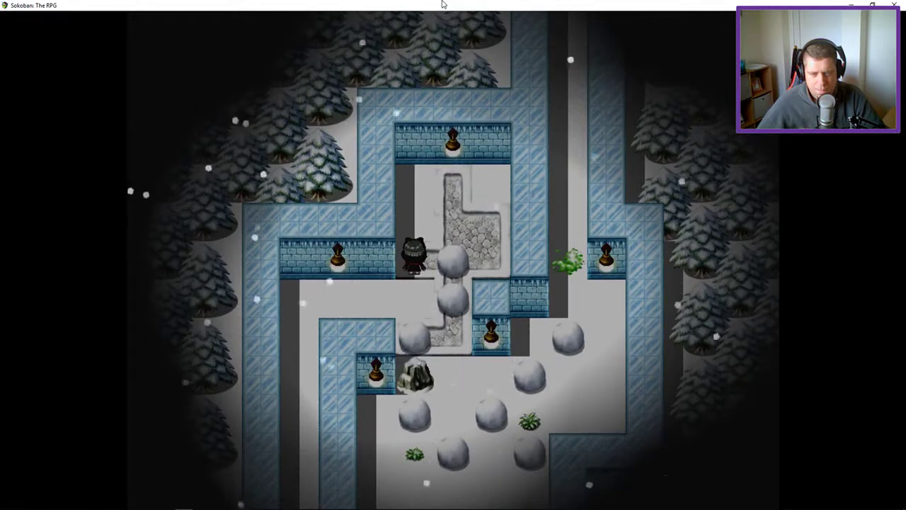
key(Right)
key(r)
key(Return)
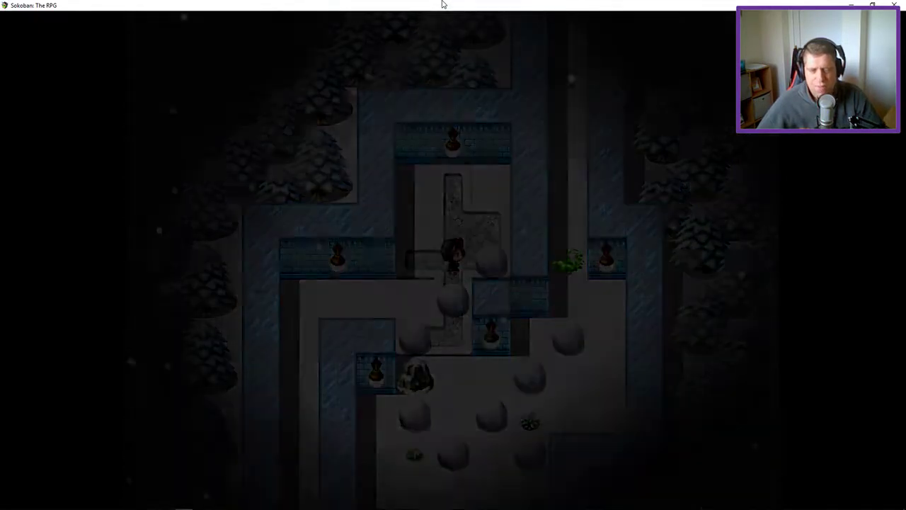
key(Up)
key(Up)
key(Up)
key(Up)
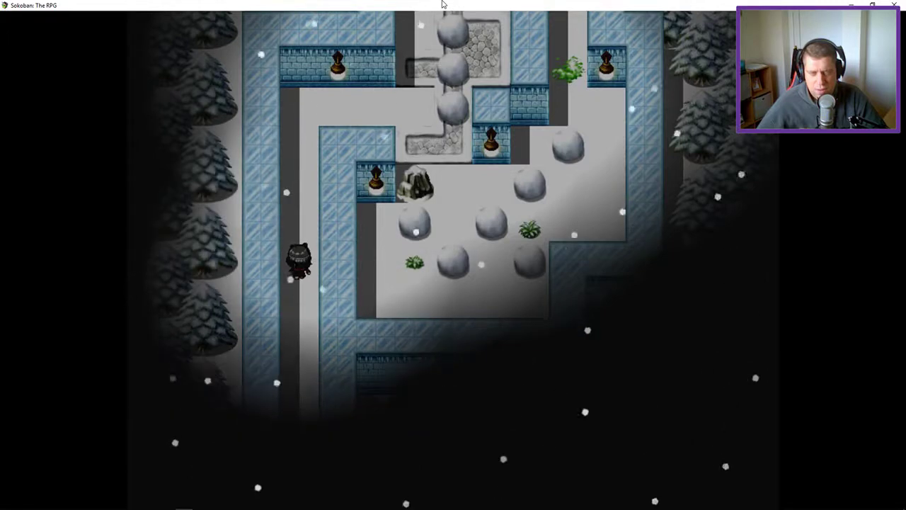
key(Up)
key(Up)
key(Up)
key(Up)
key(Right)
key(Right)
key(Right)
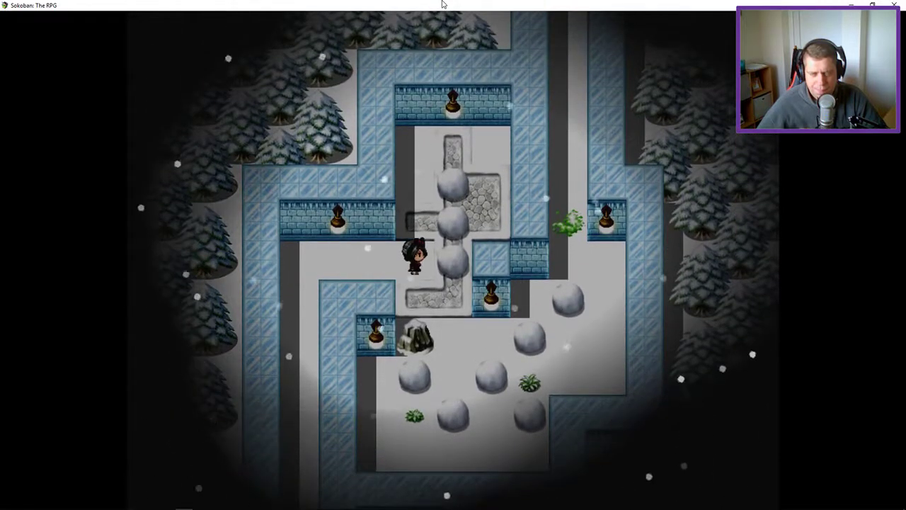
key(Up)
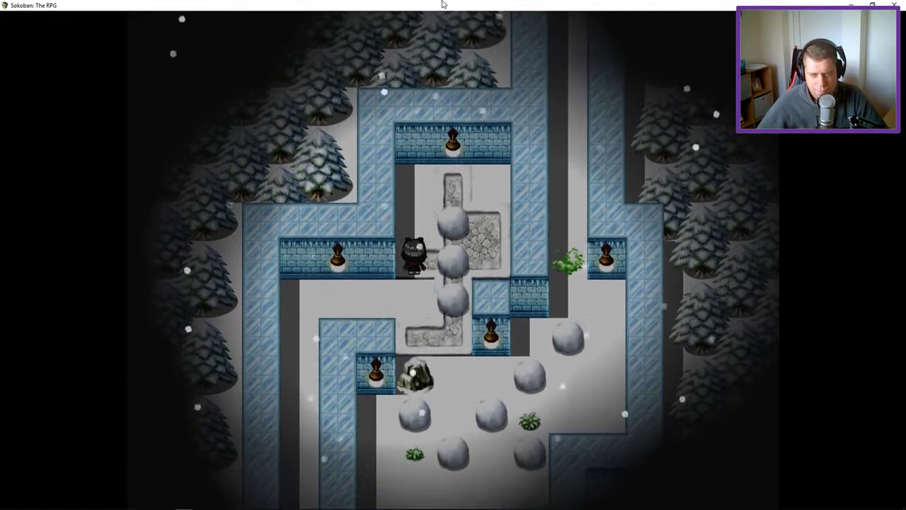
key(Up)
key(Right)
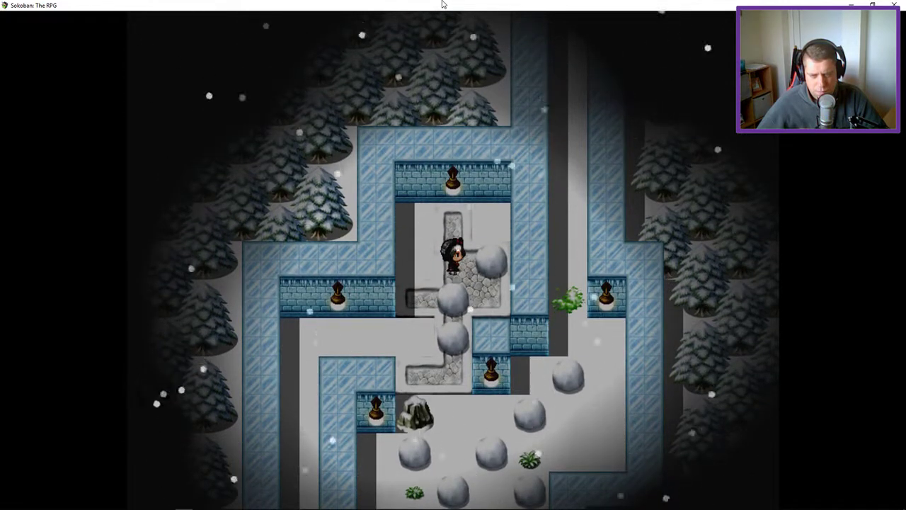
key(Left)
key(Down)
key(Right)
key(Down)
key(Down)
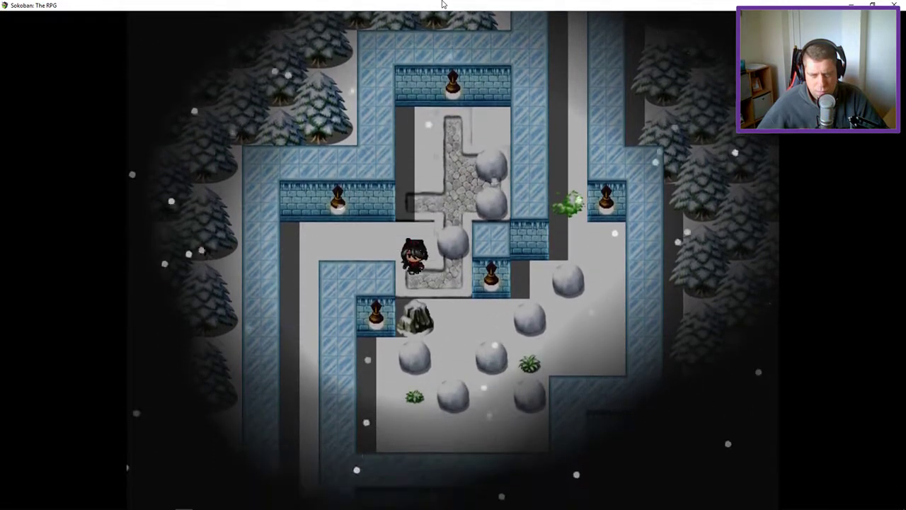
key(Right)
key(r)
key(Return)
key(Up)
key(Up)
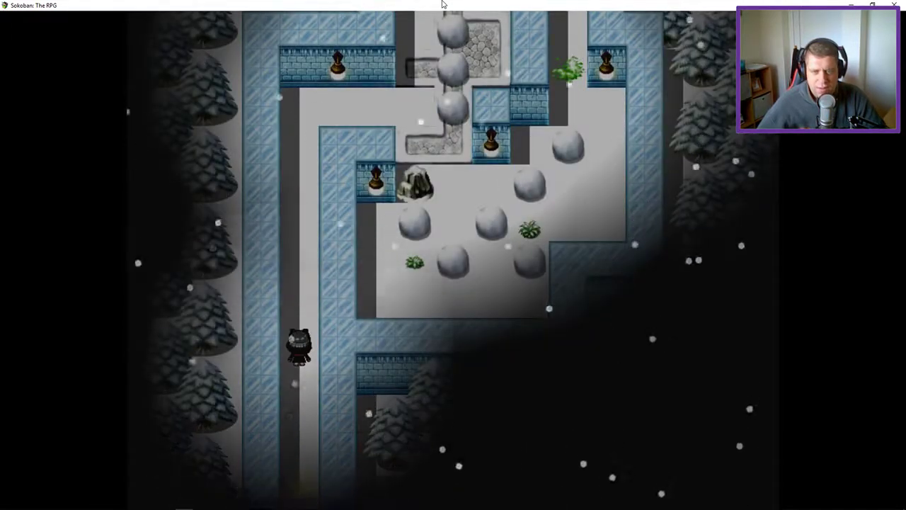
key(Up)
key(Up)
key(Up)
key(Up)
key(Up)
key(Up)
key(Right)
key(Right)
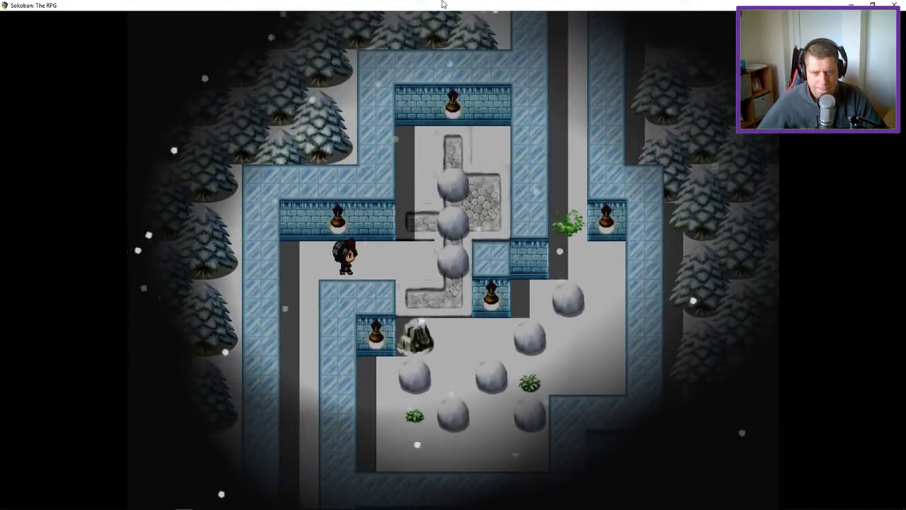
key(Right)
key(Up)
key(Right)
key(Left)
key(Down)
key(Down)
key(Right)
key(Up)
key(Left)
key(Up)
key(Up)
key(Up)
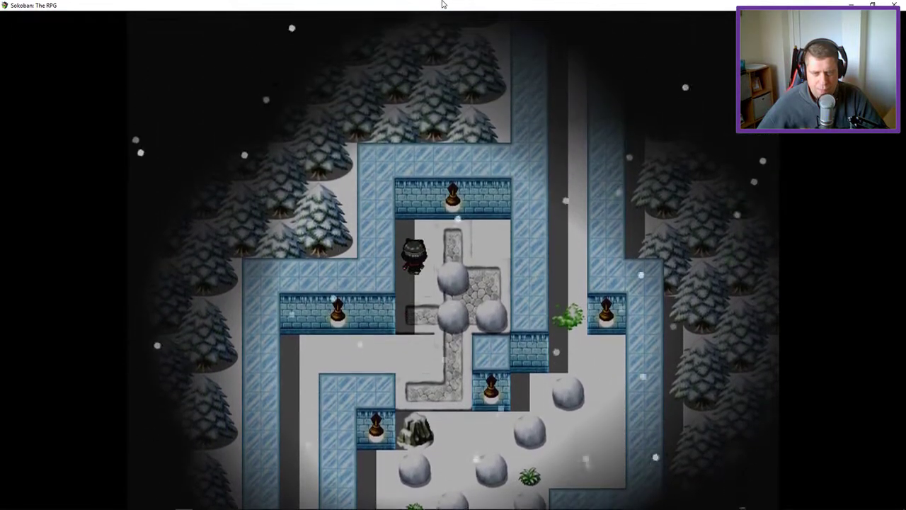
key(Right)
key(Right)
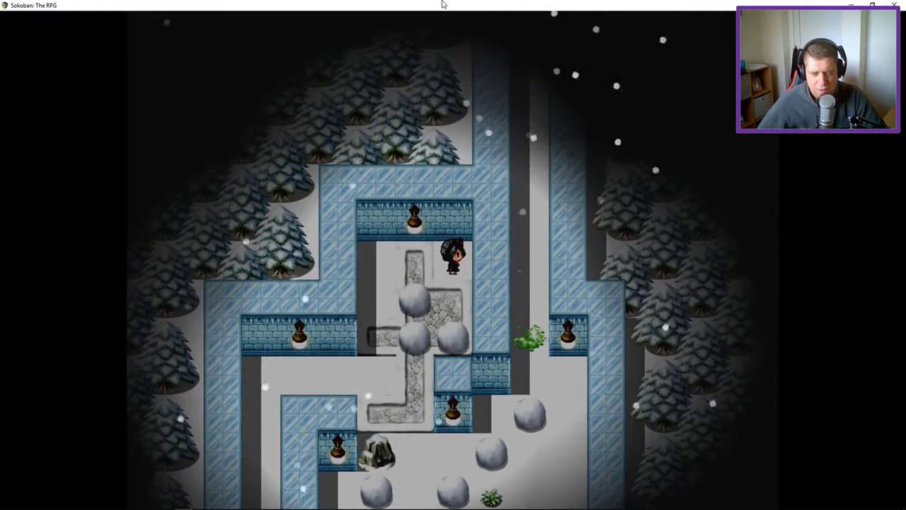
key(Down)
key(Left)
key(Down)
key(Left)
key(Down)
key(Down)
key(Right)
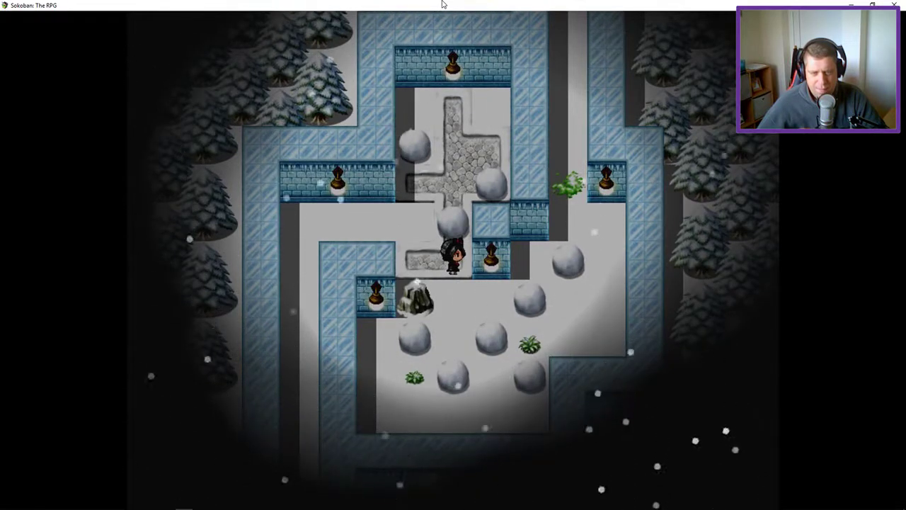
key(Left)
key(Up)
key(Up)
key(Right)
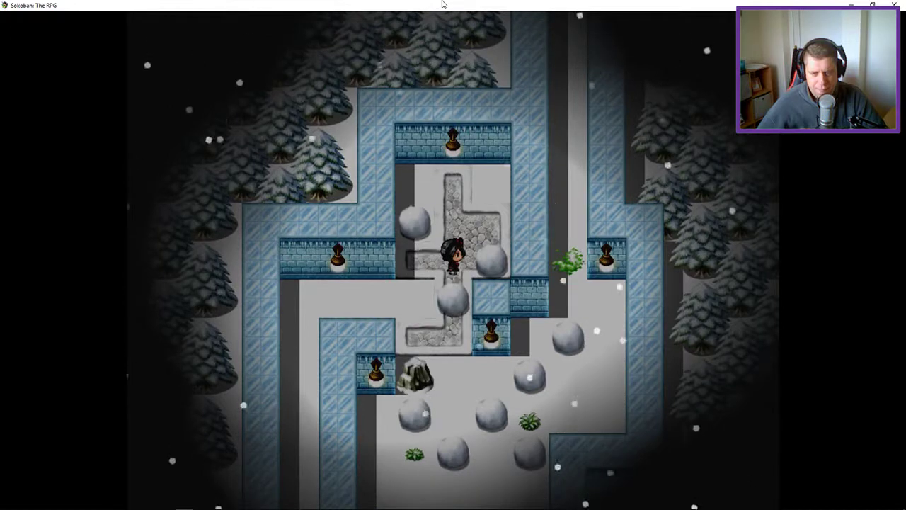
key(Left)
key(Down)
key(Down)
key(Right)
key(Up)
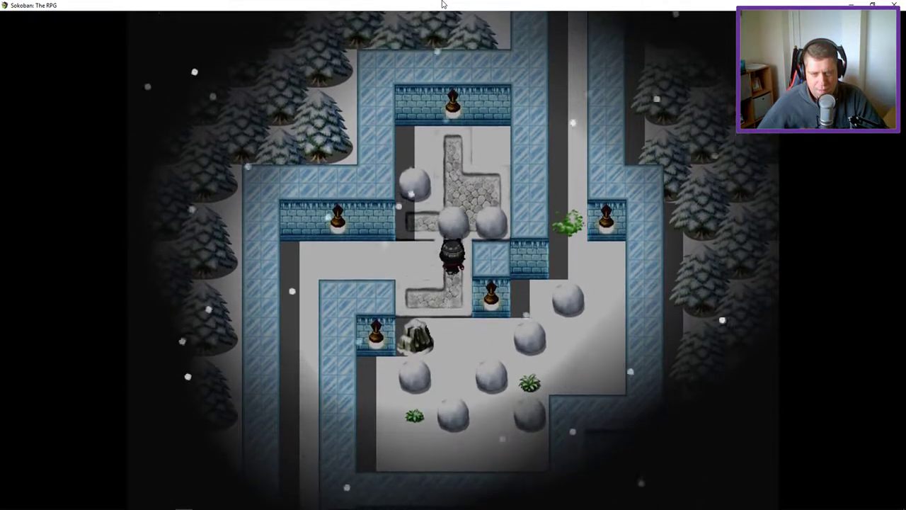
key(Up)
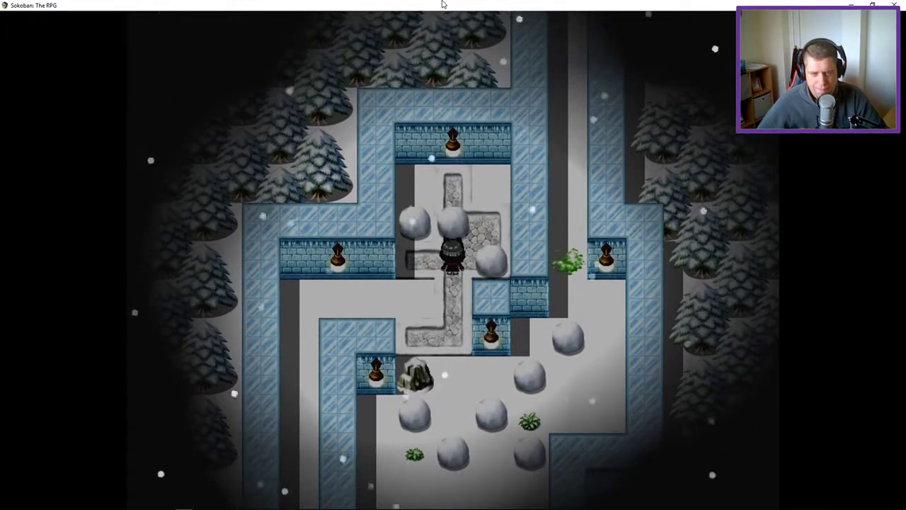
key(r)
key(Return)
key(Up)
key(Up)
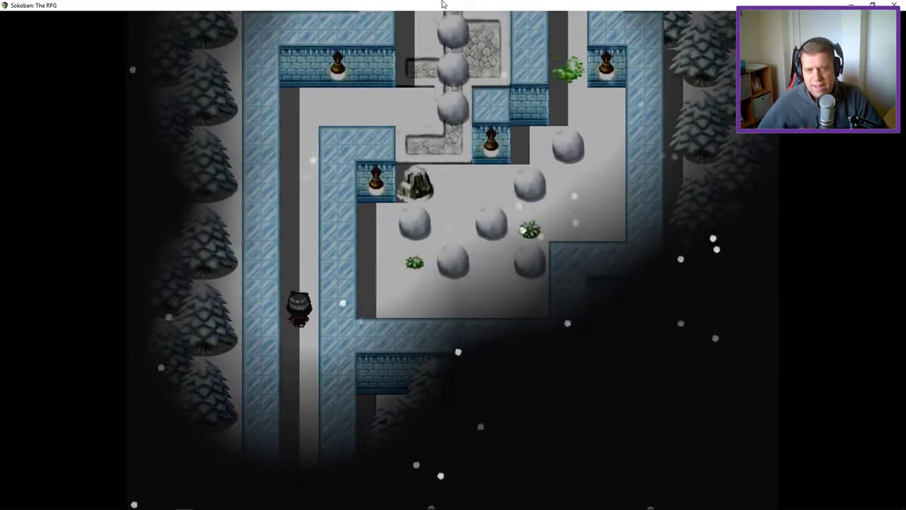
key(Up)
key(Up)
key(Up)
key(Up)
key(Up)
key(Right)
key(Right)
key(Right)
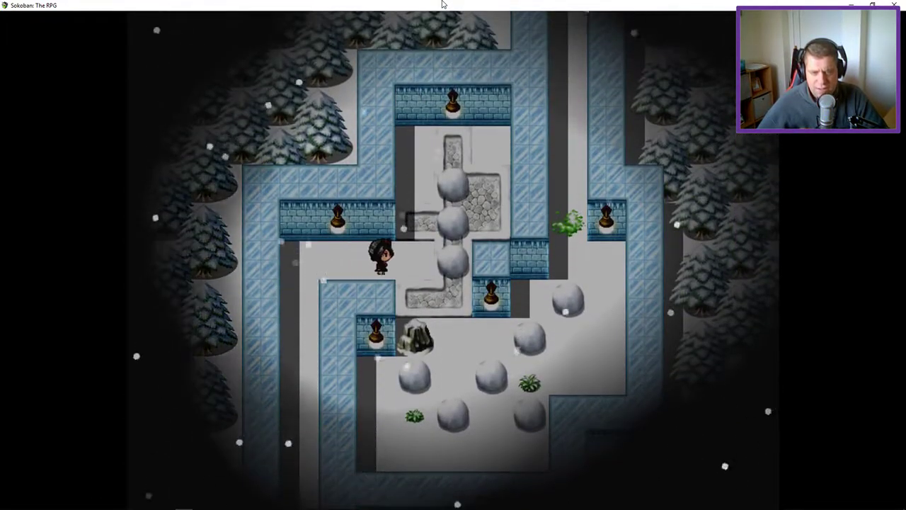
key(Right)
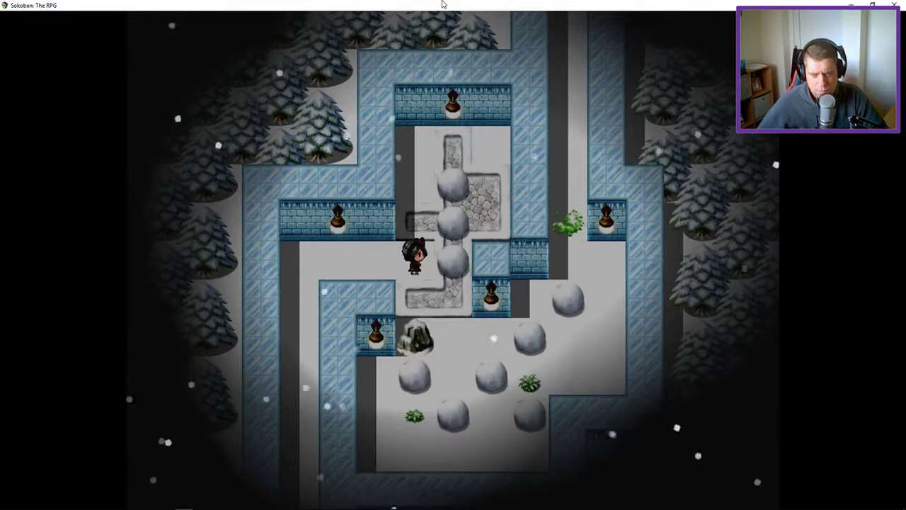
key(Up)
key(Up)
key(Up)
key(Right)
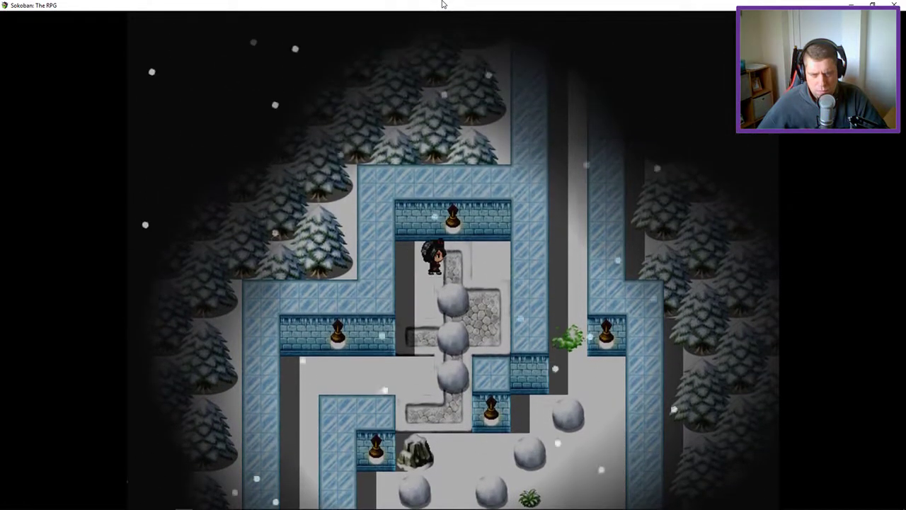
key(Right)
key(Right)
key(Down)
key(Down)
key(Left)
key(Right)
key(Up)
key(Up)
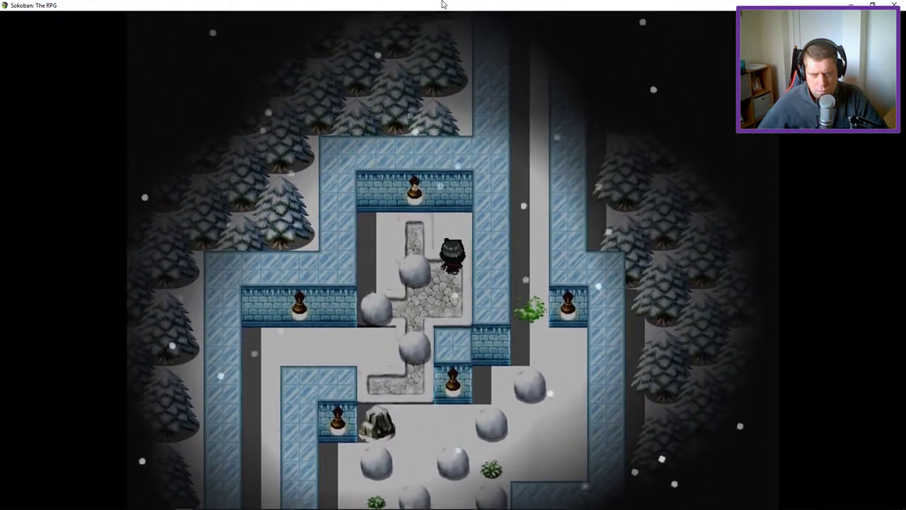
key(Left)
key(Left)
key(Down)
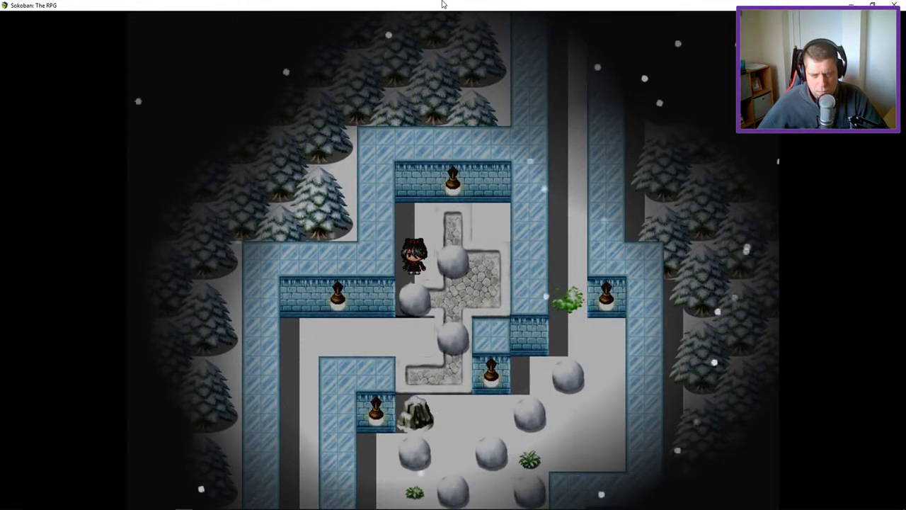
key(Right)
key(Down)
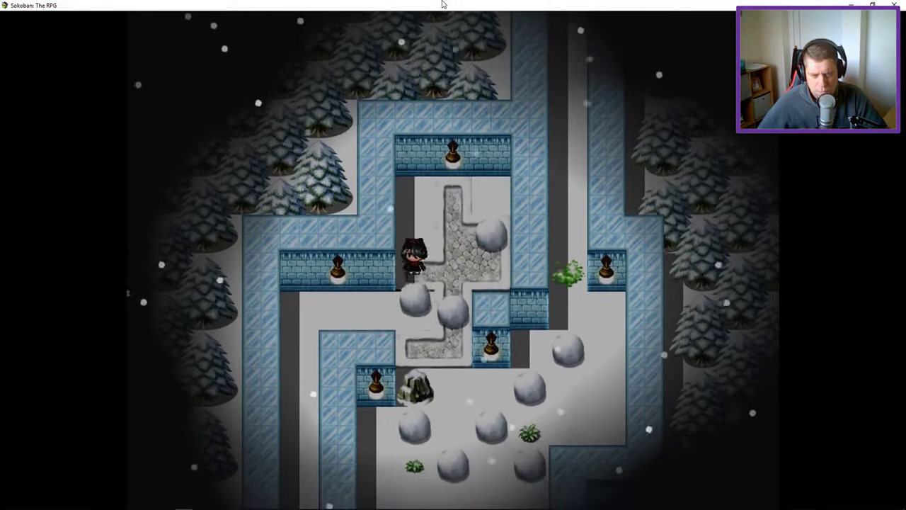
key(Down)
key(Down)
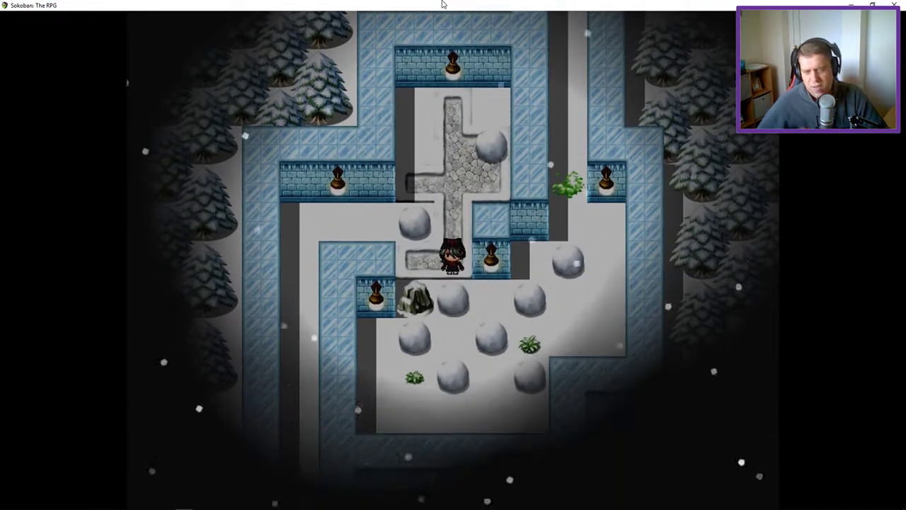
key(Up)
key(Up)
key(Up)
key(Up)
key(Up)
key(Up)
key(Up)
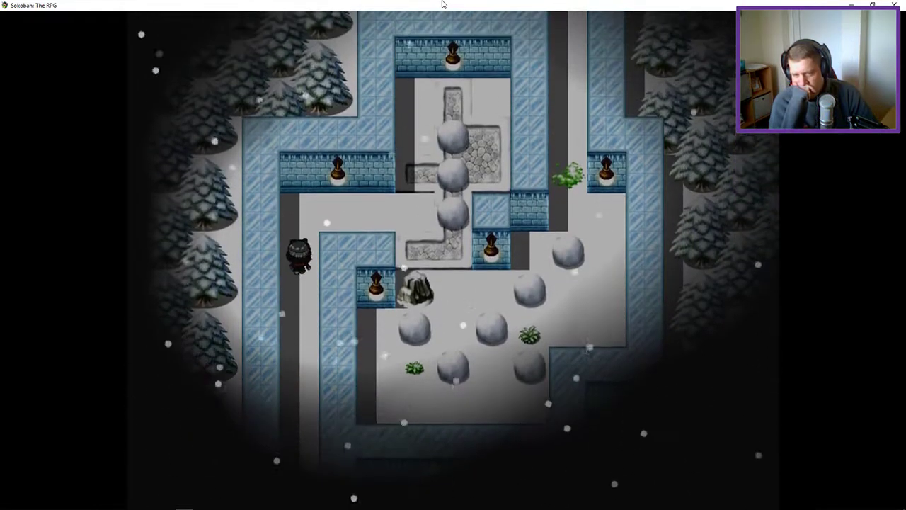
key(Up)
key(Right)
key(Right)
key(Right)
key(Right)
key(Down)
key(Right)
key(Right)
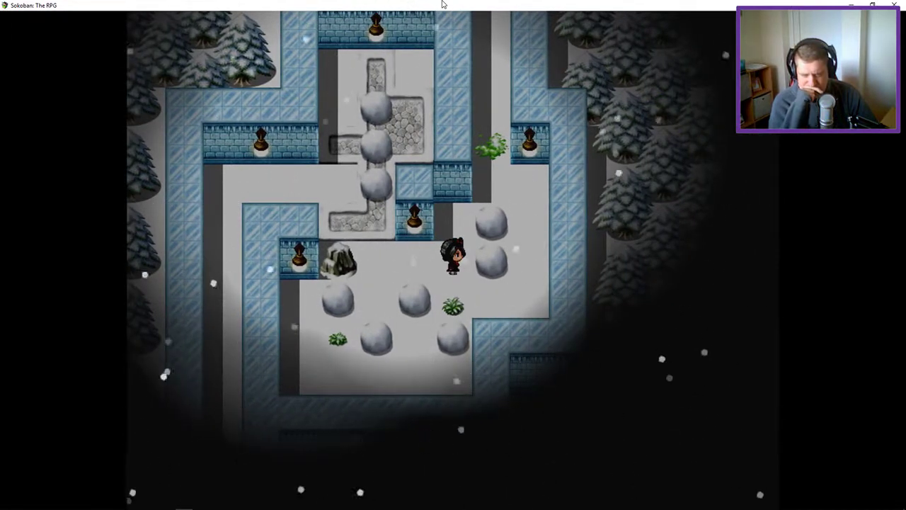
key(Down)
key(Left)
key(Down)
key(Left)
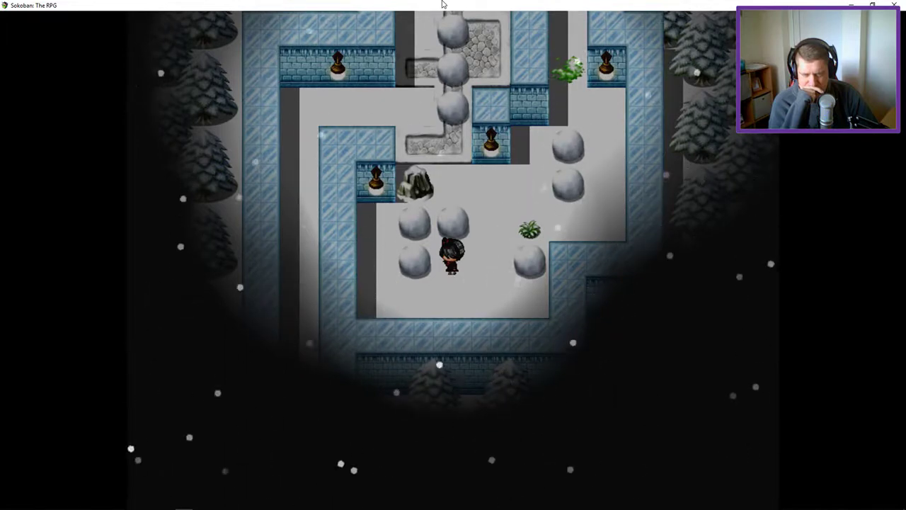
key(Right)
key(Up)
key(Up)
key(Left)
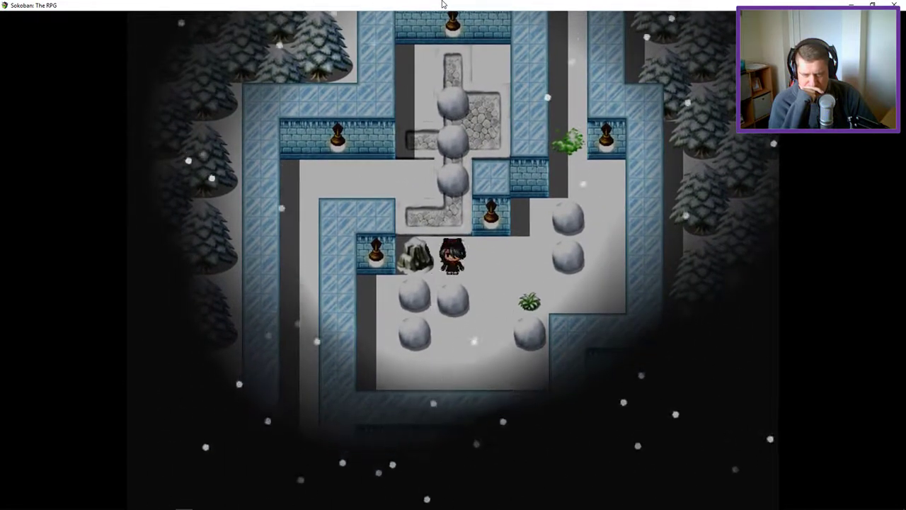
key(Up)
key(Left)
key(Up)
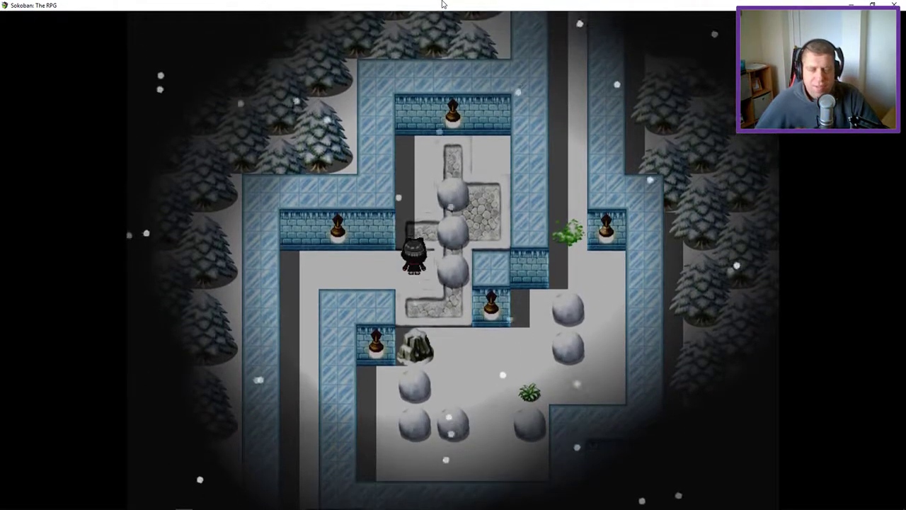
key(Up)
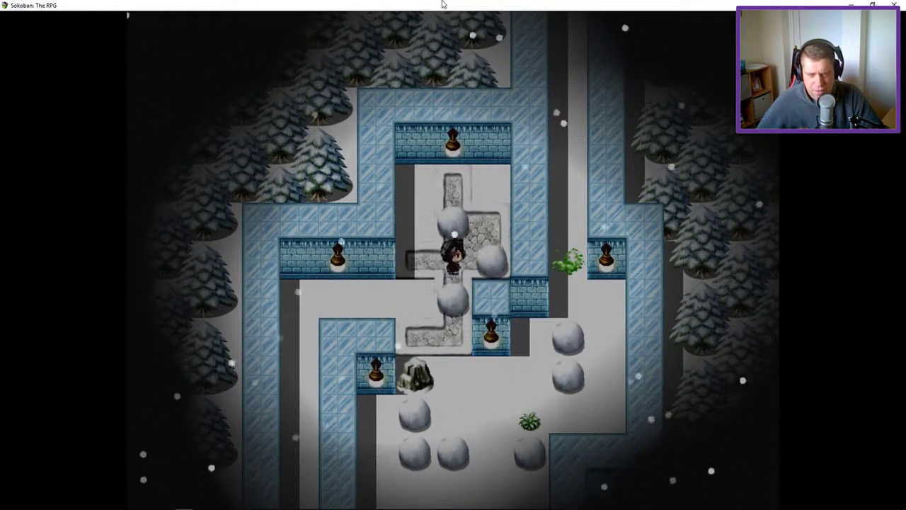
key(Left)
key(Up)
key(Up)
key(Right)
key(Down)
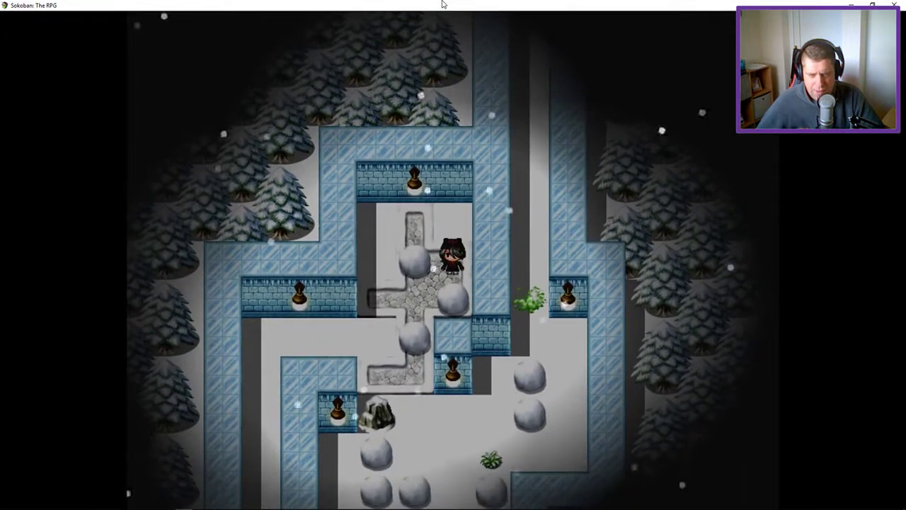
key(Left)
key(Up)
key(Down)
key(Down)
key(Down)
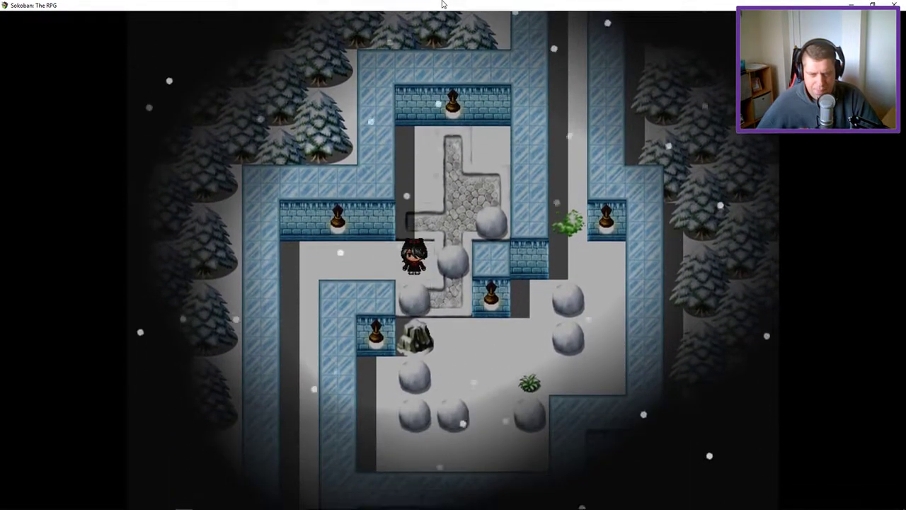
key(Up)
key(Right)
key(Down)
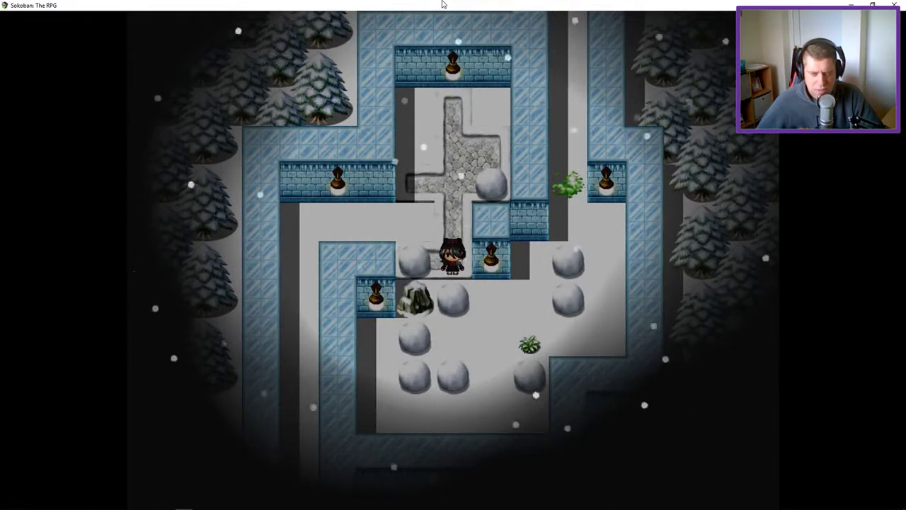
key(r)
key(Return)
key(Up)
key(Up)
key(Up)
key(Up)
key(Up)
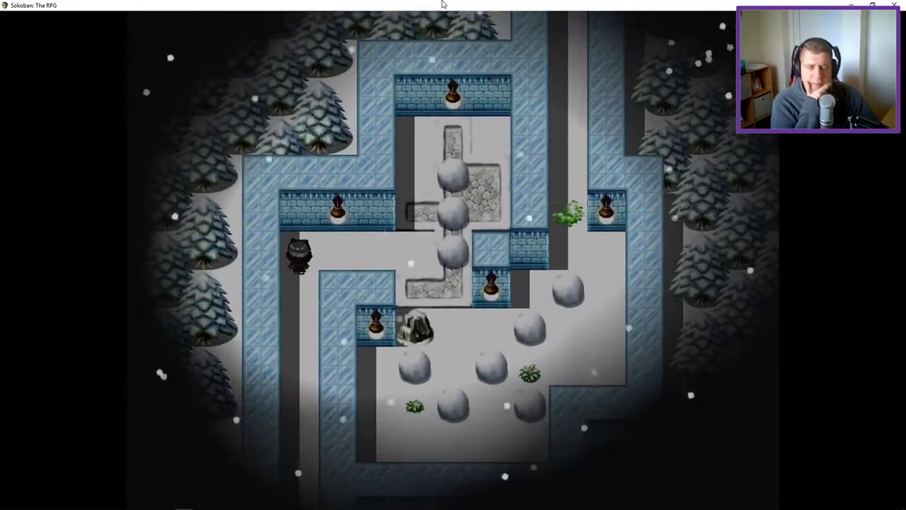
Walk along the upper corridor onto the stone floor and push a boulder one tile right
key(Right)
key(Right)
key(Right)
key(Down)
key(Right)
key(Down)
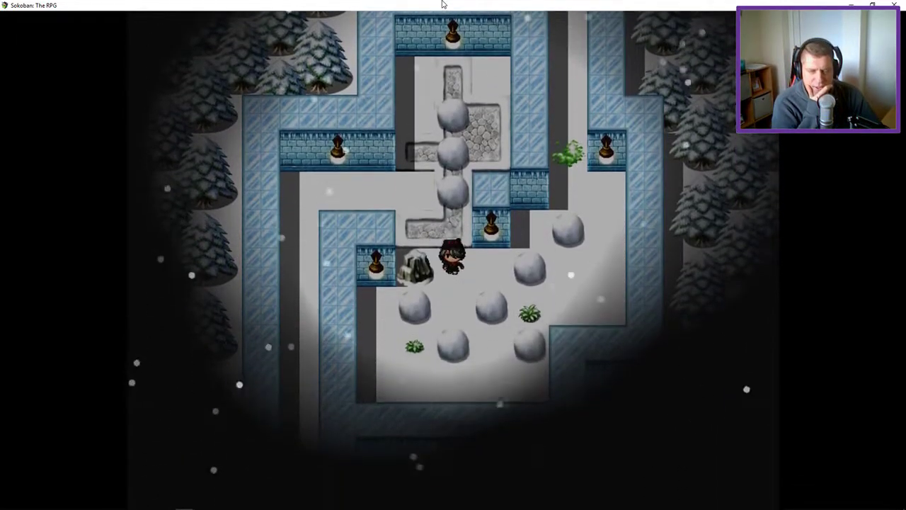
key(Right)
key(Right)
From the plant tile, push one boulder a tile left and another a tile right
key(Down)
key(Up)
key(Down)
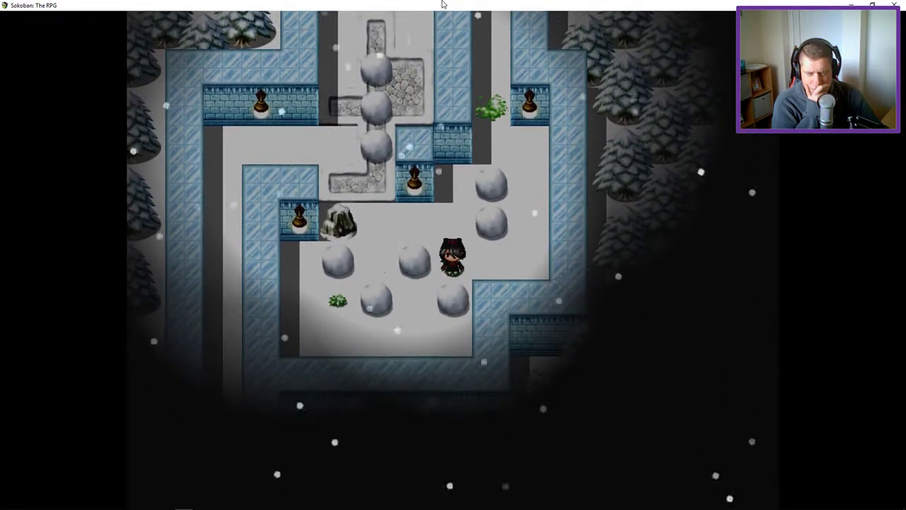
key(Left)
key(Down)
key(Down)
key(Left)
key(Left)
key(Up)
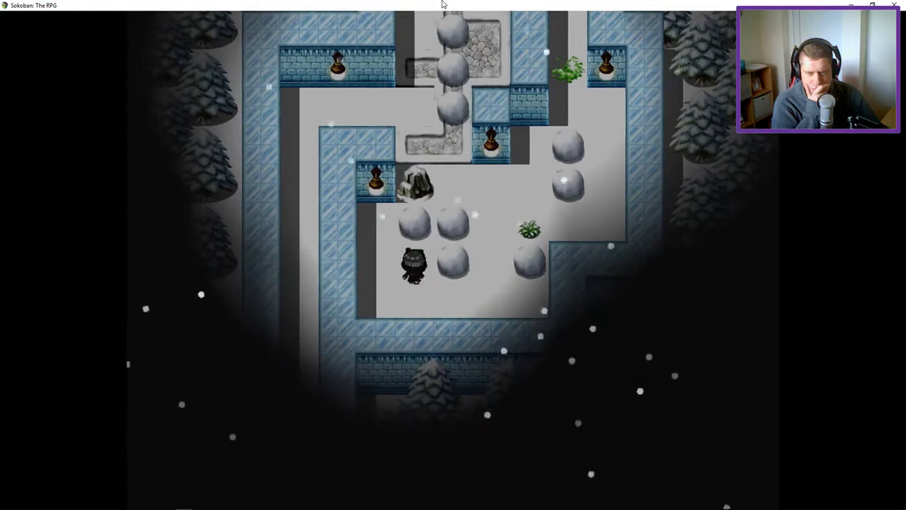
key(Right)
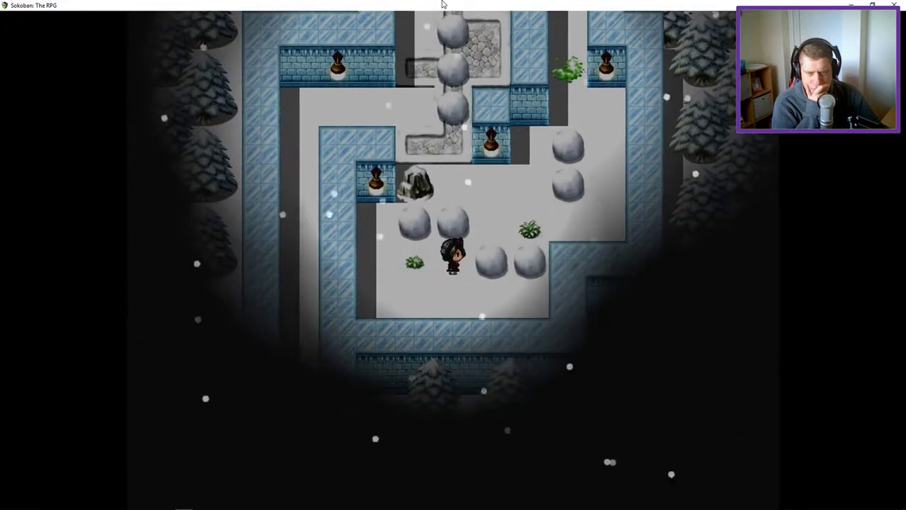
Push the boulder above up two tiles, then step back onto the bush tile facing down
key(Down)
key(Right)
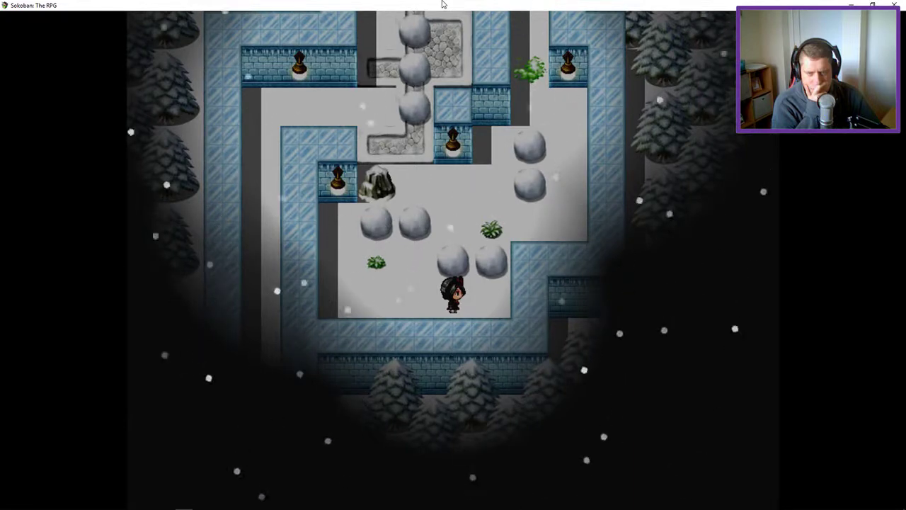
key(Up)
key(Up)
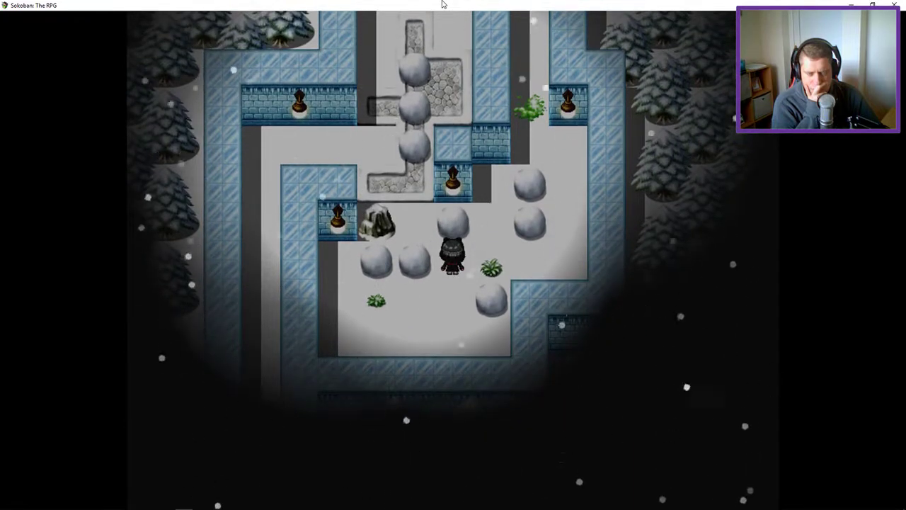
key(Down)
key(Up)
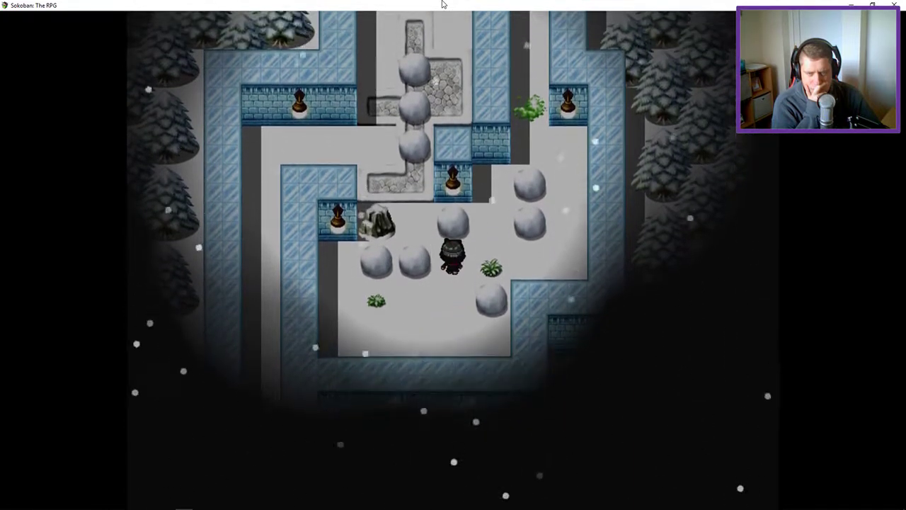
key(Right)
key(Up)
key(Up)
key(Down)
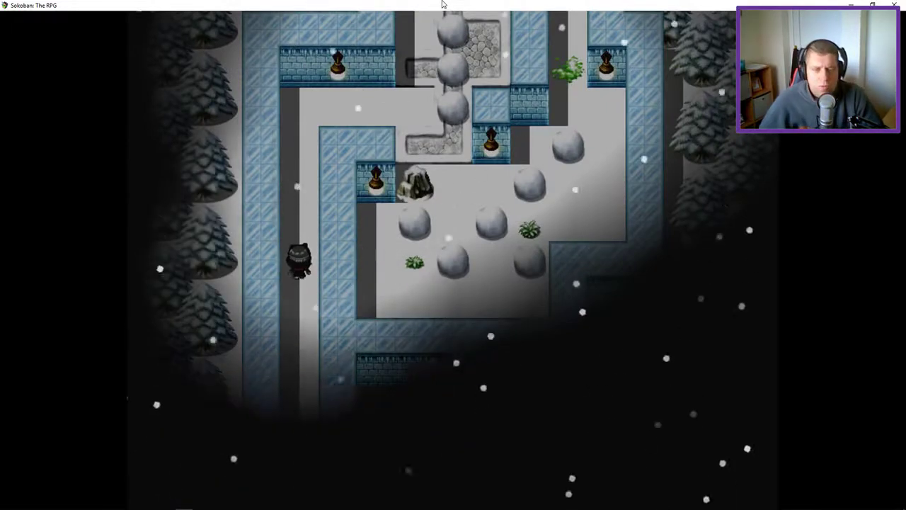
key(Up)
key(Up)
key(Up)
key(Up)
Enter the upper room, push two boulders one tile right and another up
key(Right)
key(Right)
key(Right)
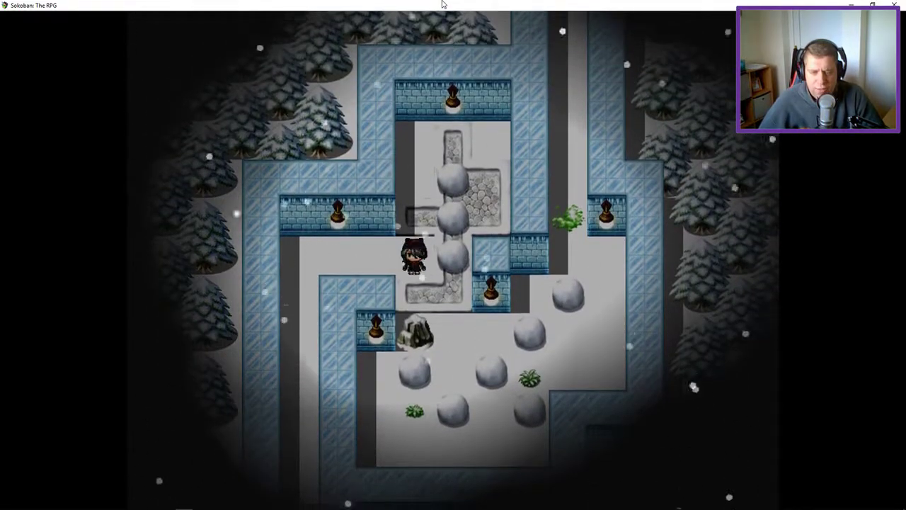
key(Down)
key(Right)
key(Down)
key(Down)
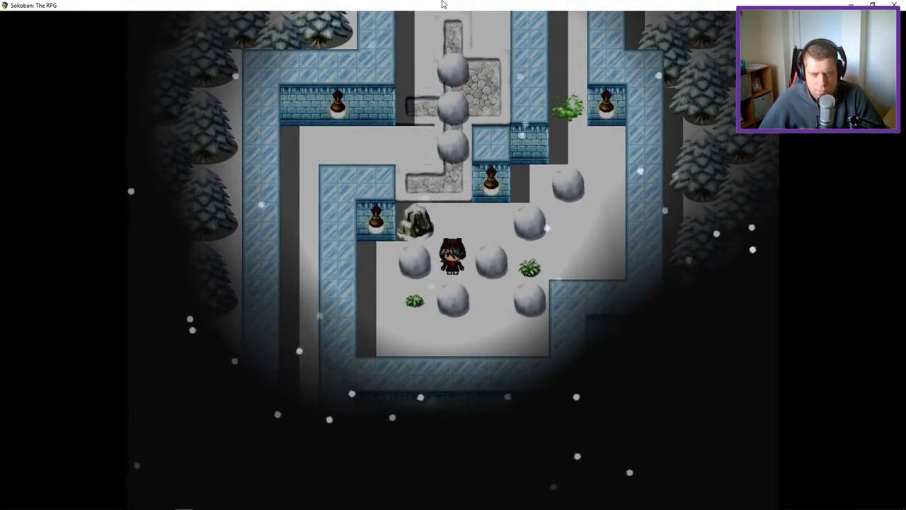
key(Right)
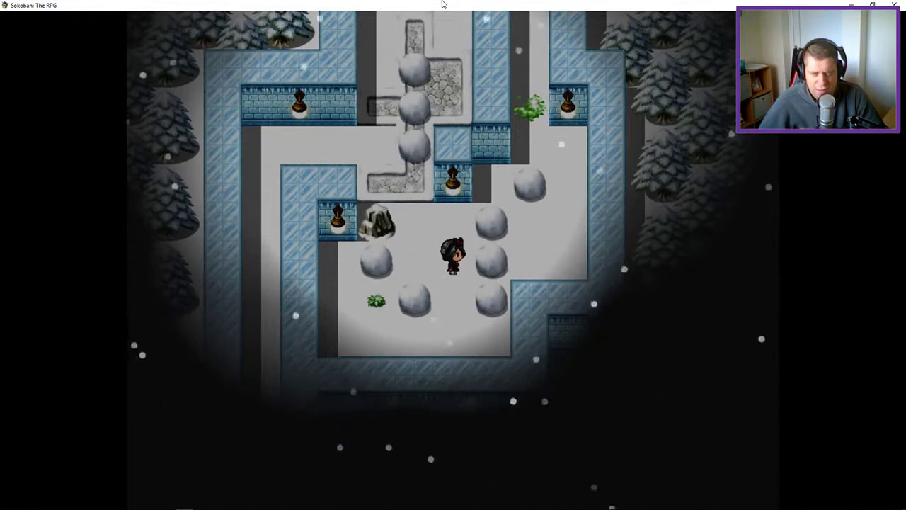
key(Right)
key(Up)
Reset the puzzle with R and walk up from the starting point
key(r)
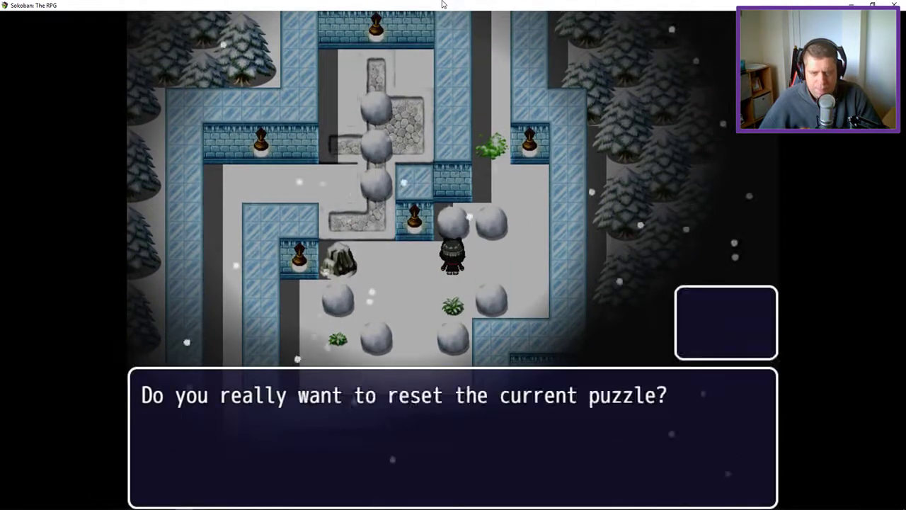
key(Return)
key(Up)
key(Up)
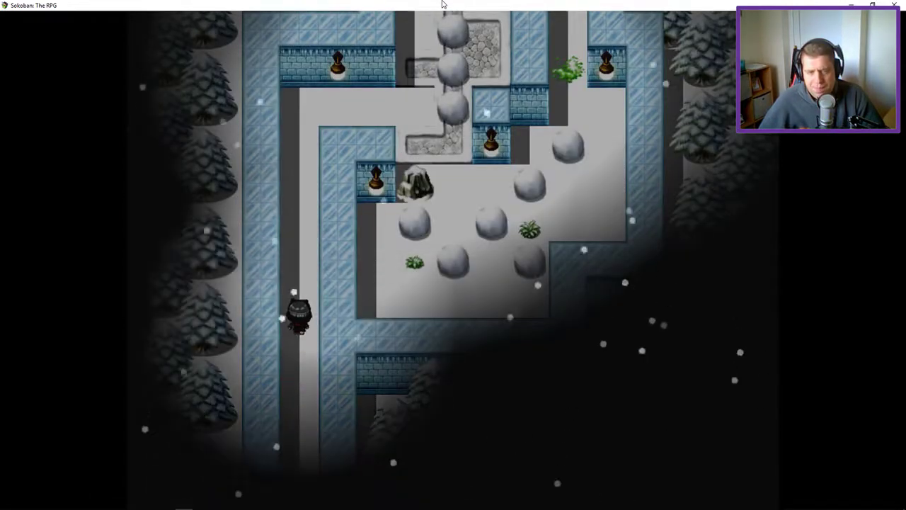
key(Up)
key(Up)
key(Up)
key(Up)
key(Up)
Re-enter the room, push two boulders right, and press R for the reset prompt
key(Right)
key(Right)
key(Right)
key(Down)
key(Right)
key(Down)
key(Down)
key(Right)
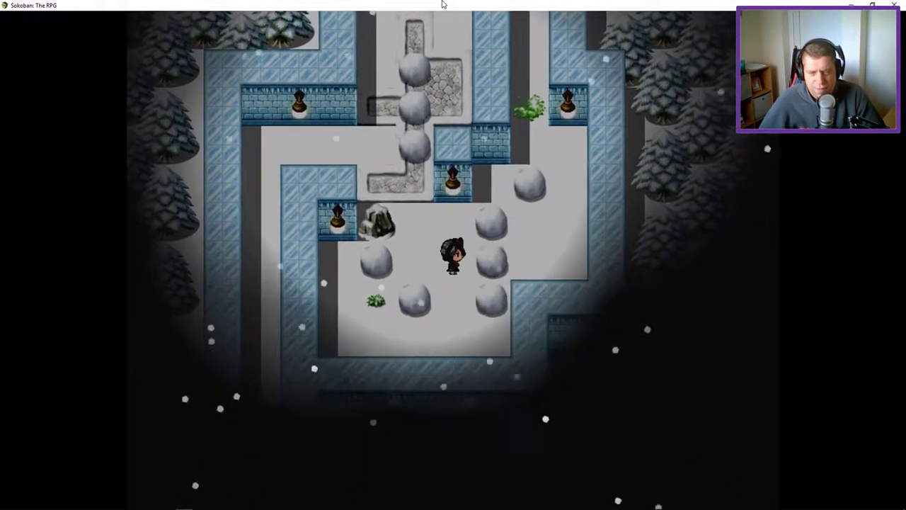
key(Up)
key(Right)
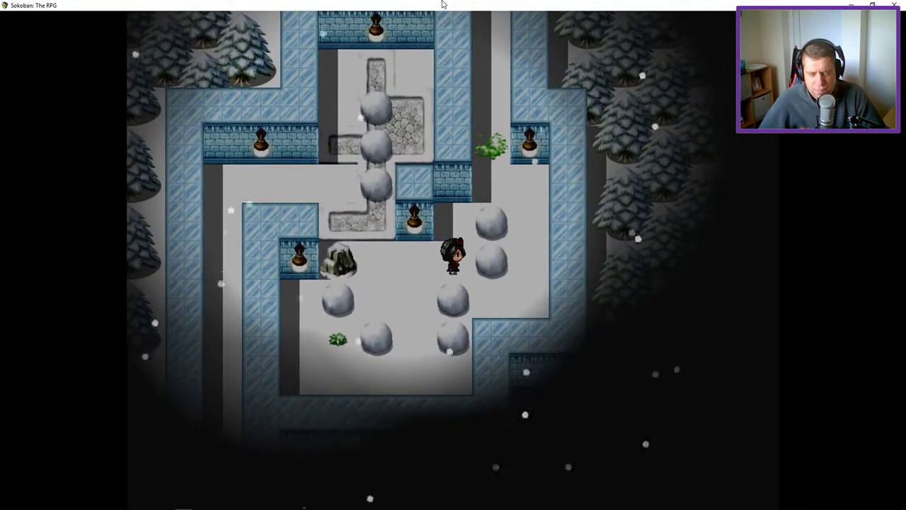
key(r)
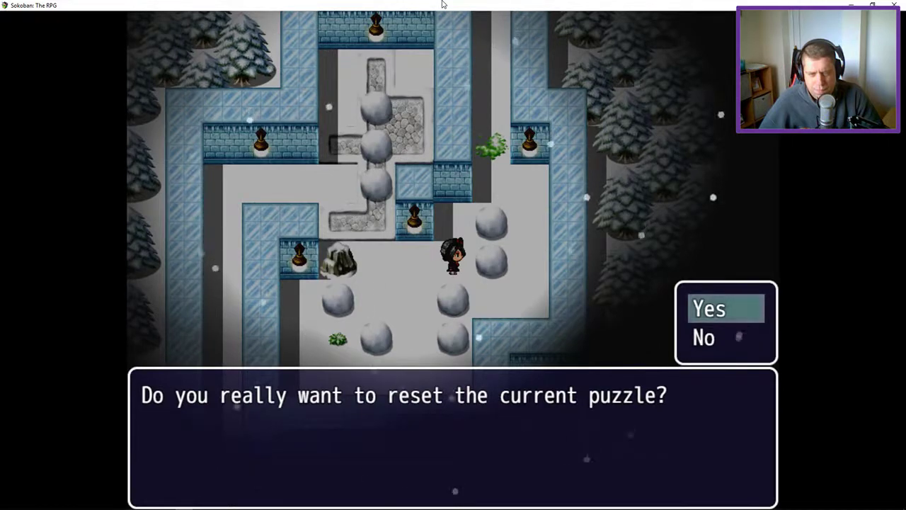
Confirm the reset and walk up, right and down back into the boulder room
key(Return)
key(Up)
key(Up)
key(Up)
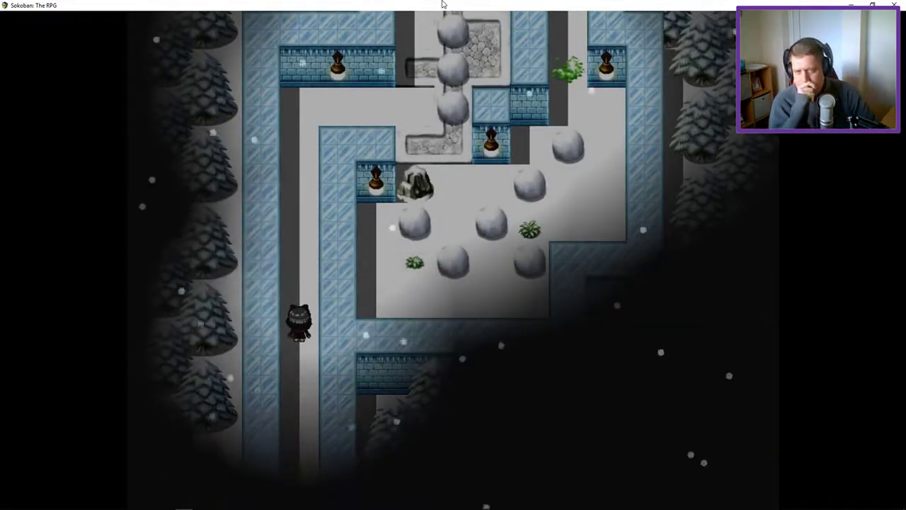
key(Up)
key(Up)
key(Up)
key(Up)
key(Up)
key(Up)
key(Right)
key(Right)
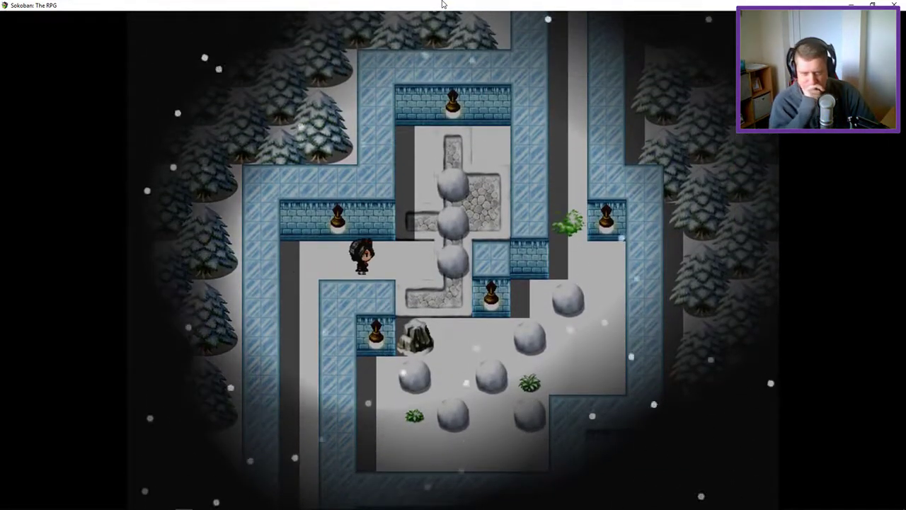
key(Right)
key(Down)
key(Right)
key(Down)
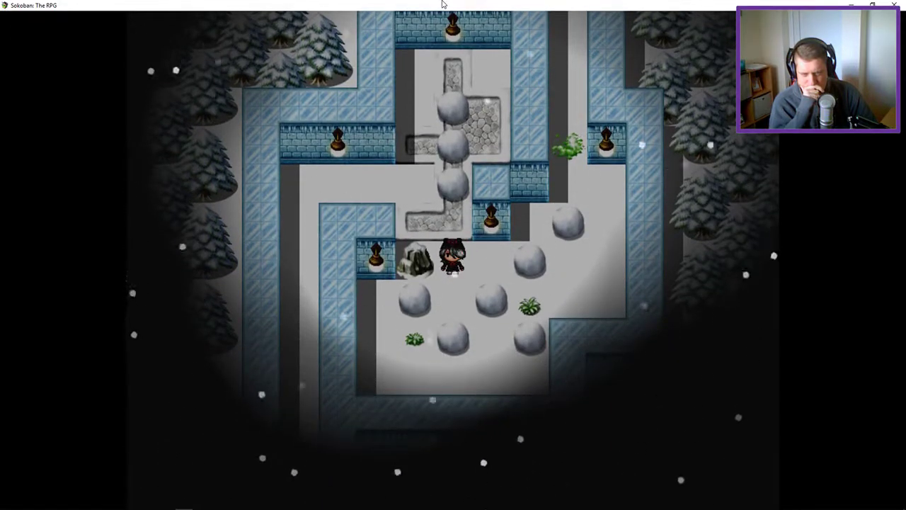
Push one boulder right and another boulder one tile left
key(Up)
key(Left)
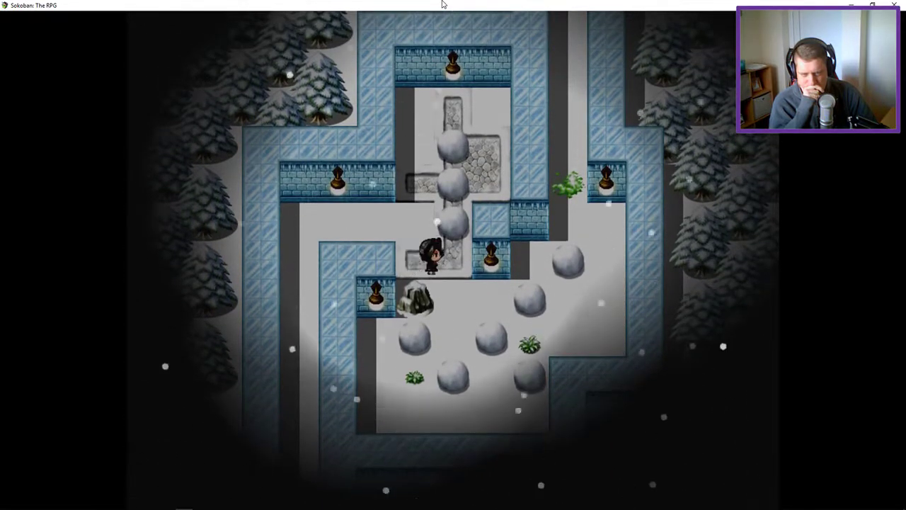
key(Down)
key(Down)
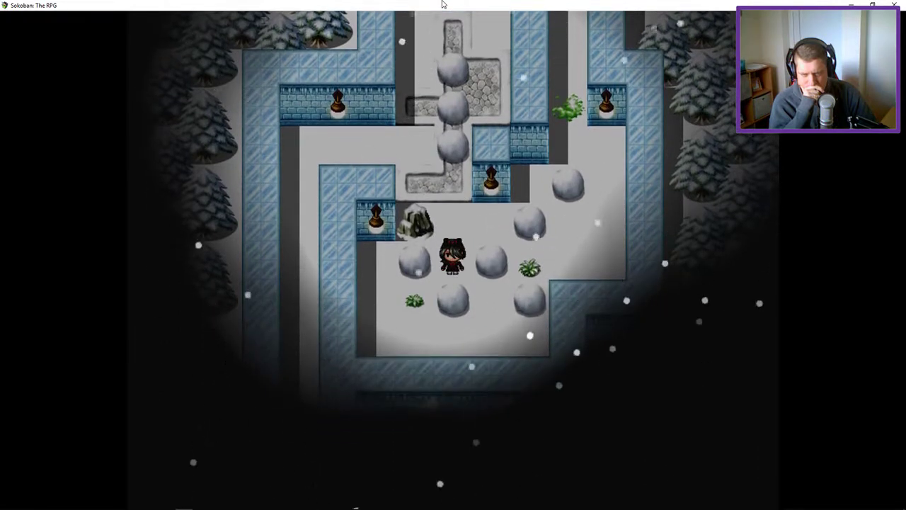
key(Up)
key(Right)
key(Right)
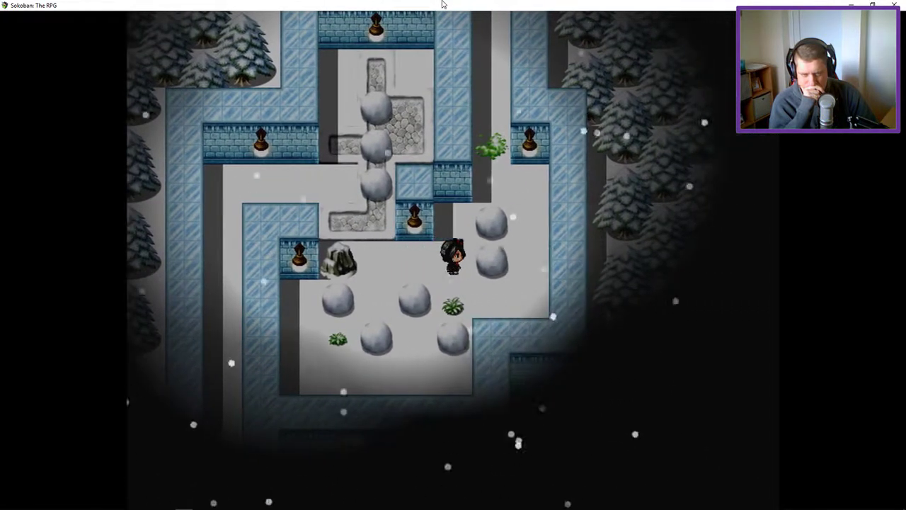
key(Down)
key(Left)
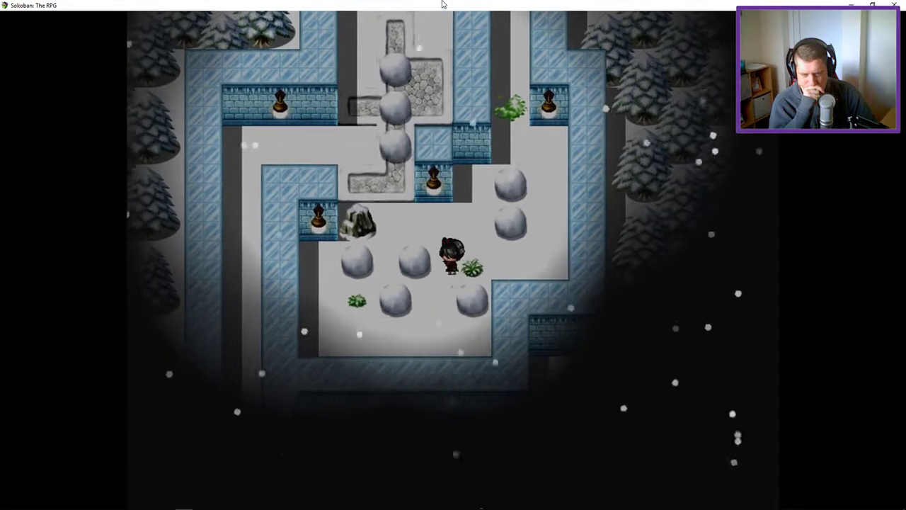
From below, push a boulder one tile right and the lower boulder up two tiles
key(Down)
key(Down)
key(Left)
key(Left)
key(Up)
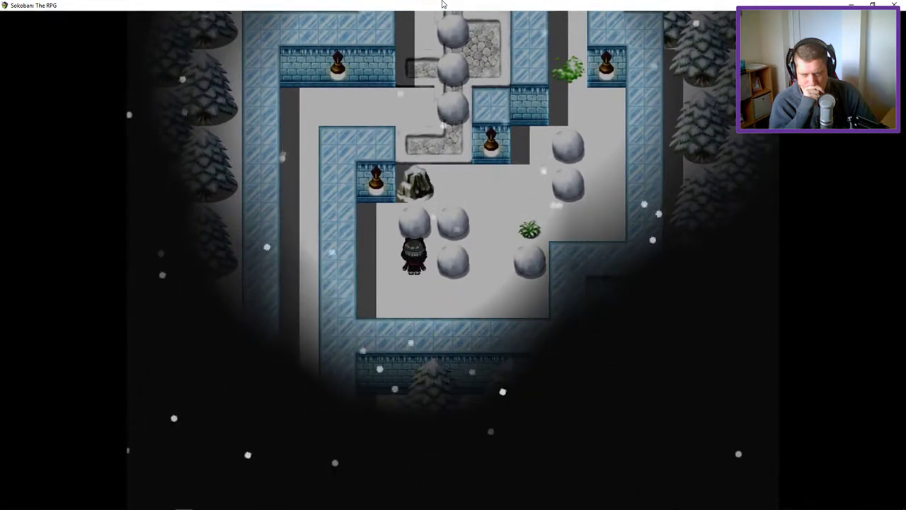
key(Right)
key(Down)
key(Right)
key(Right)
key(Up)
key(Up)
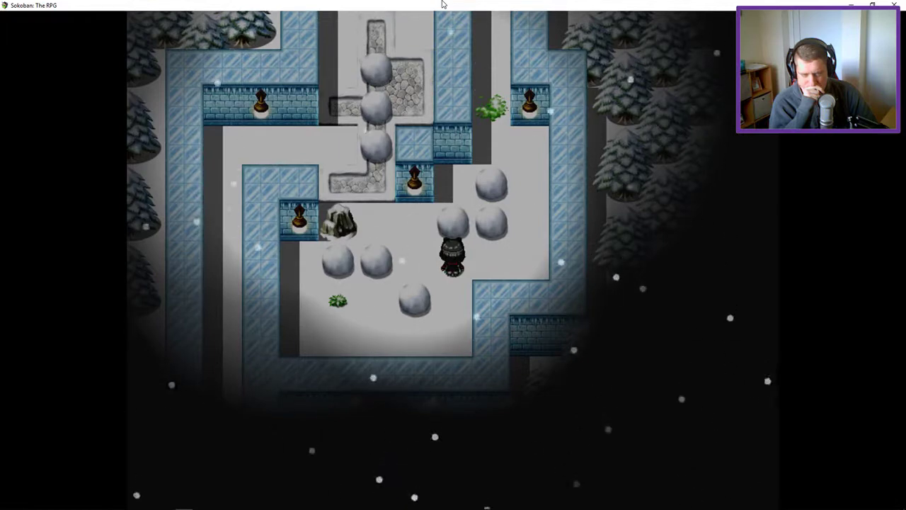
Reset the puzzle again and walk back down into the boulder room
key(r)
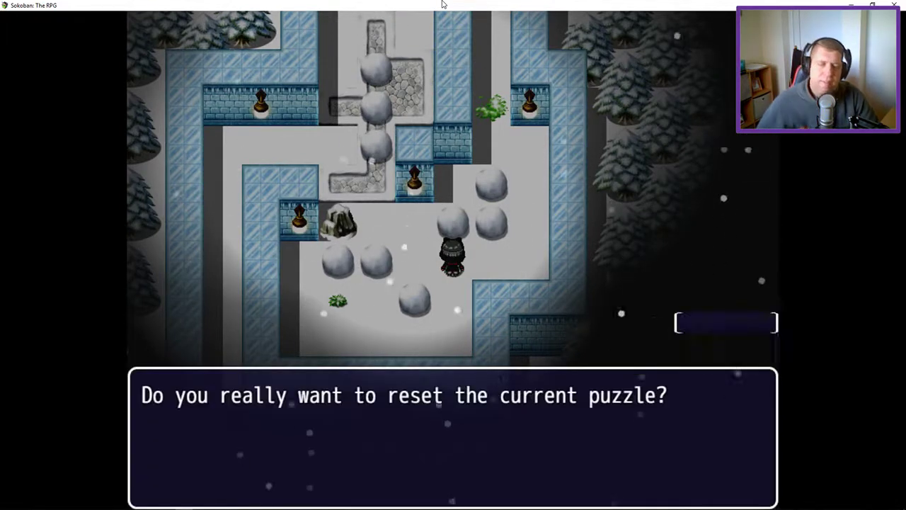
key(Return)
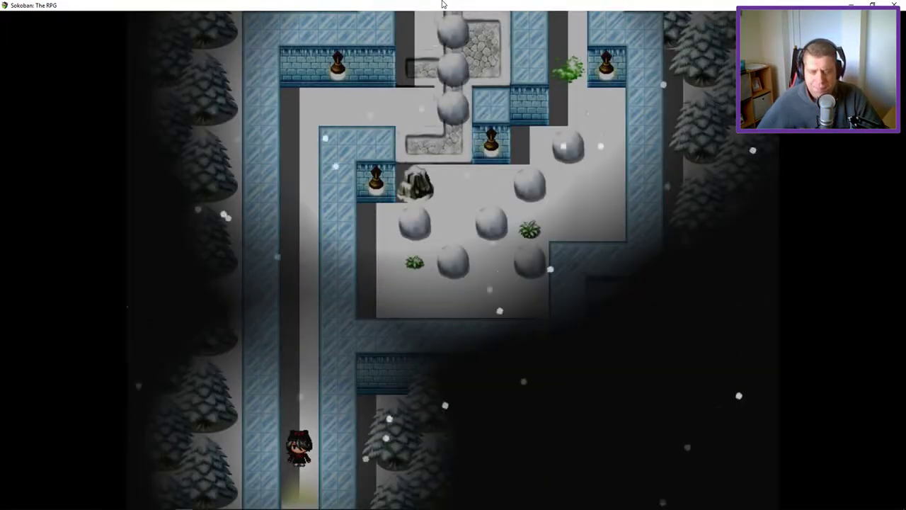
key(Up)
key(Up)
key(Up)
key(Up)
key(Up)
key(Up)
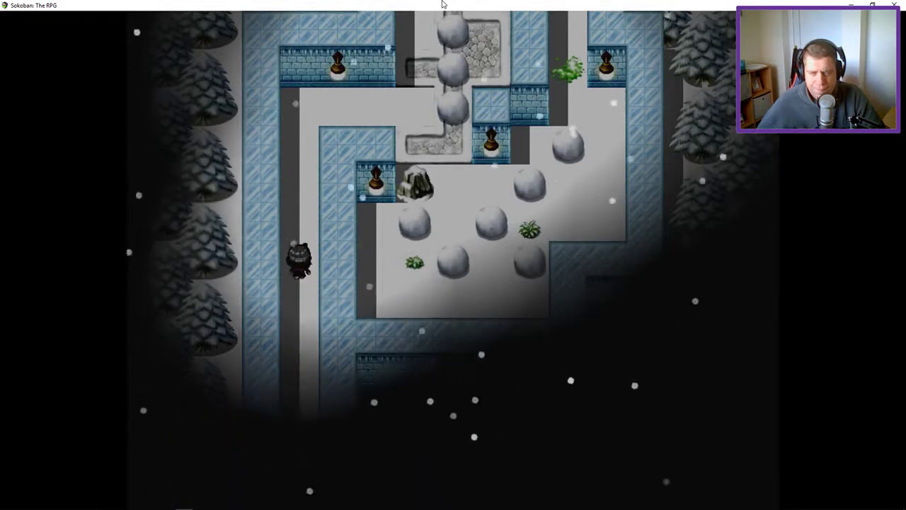
key(Up)
key(Up)
key(Up)
key(Up)
key(Right)
key(Right)
key(Right)
key(Down)
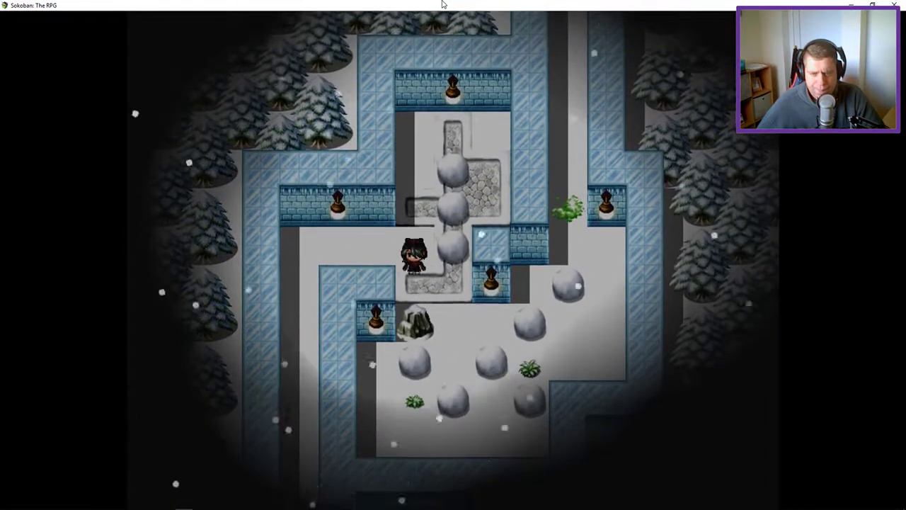
key(Right)
key(Down)
key(Down)
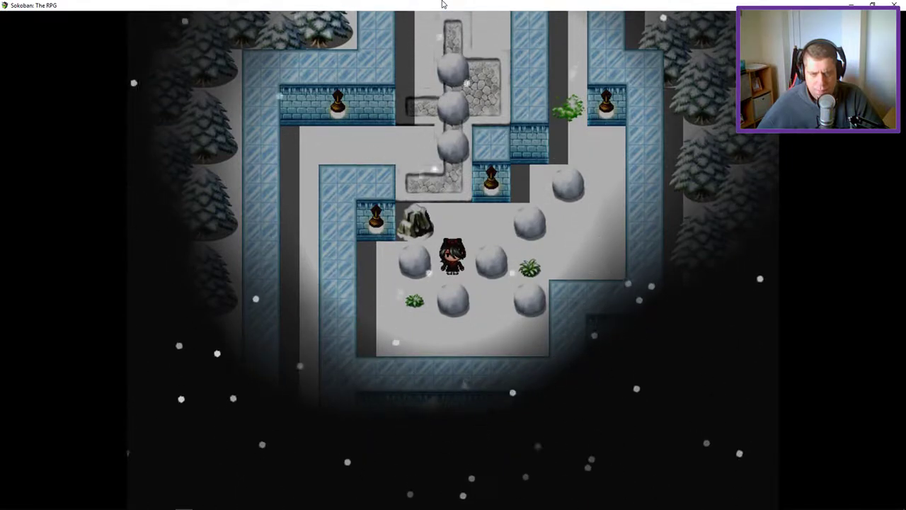
Push the right-hand boulder further right and the left boulder one tile left
key(Up)
key(Right)
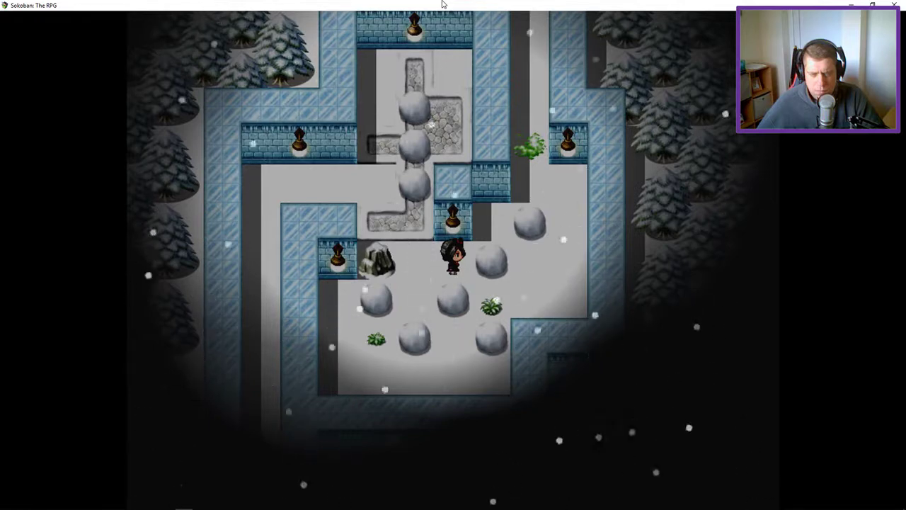
key(Left)
key(Down)
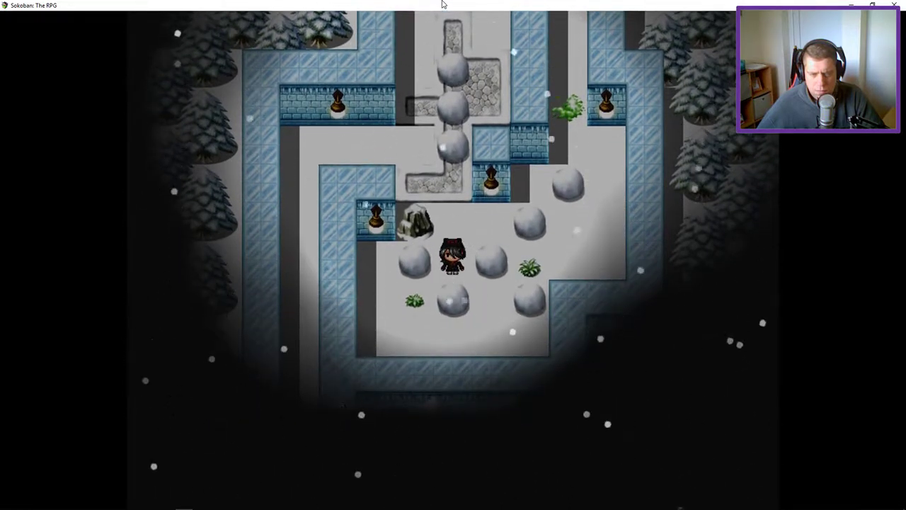
key(Right)
key(Right)
key(Left)
key(Down)
key(Left)
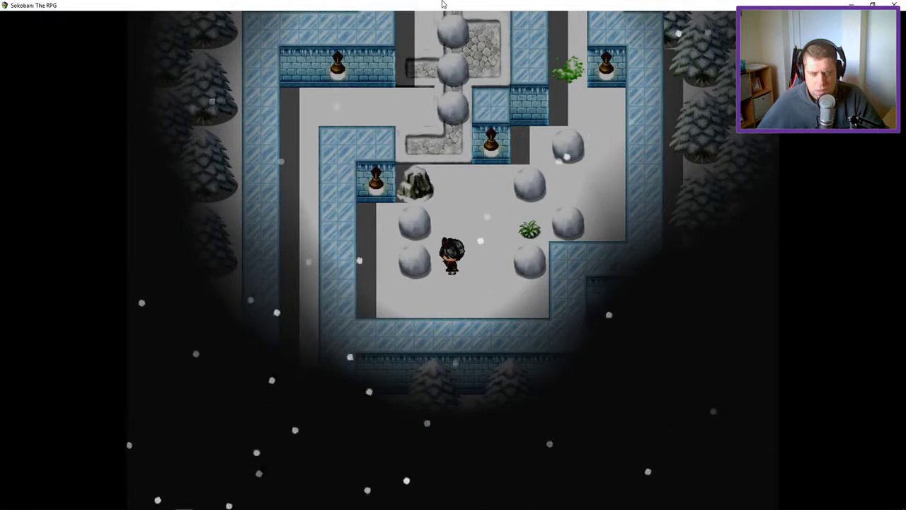
Walk up beside the boulder column and into the cross-shaped channel
key(Up)
key(Up)
key(Up)
key(Left)
key(Up)
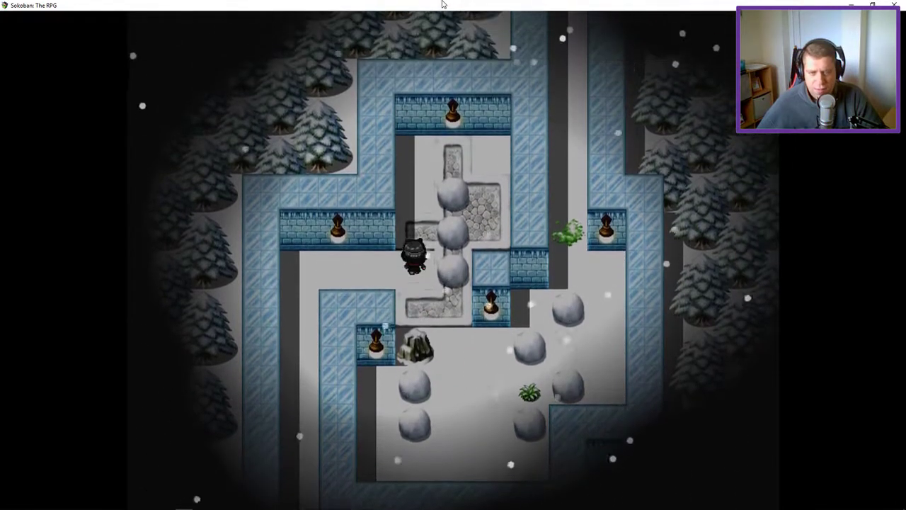
key(Up)
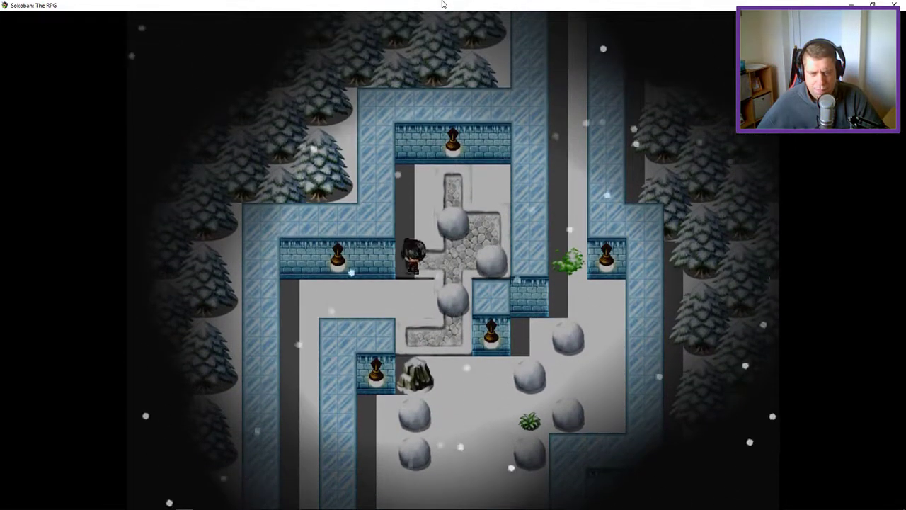
key(Up)
key(Up)
key(Right)
key(Right)
key(Down)
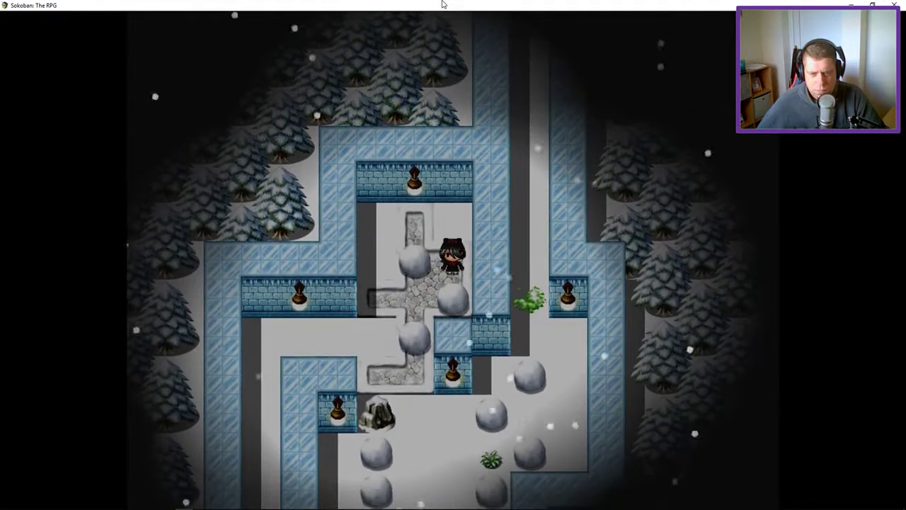
Push a boulder left then down, two boulders down, and the middle boulder down two tiles
key(Left)
key(Up)
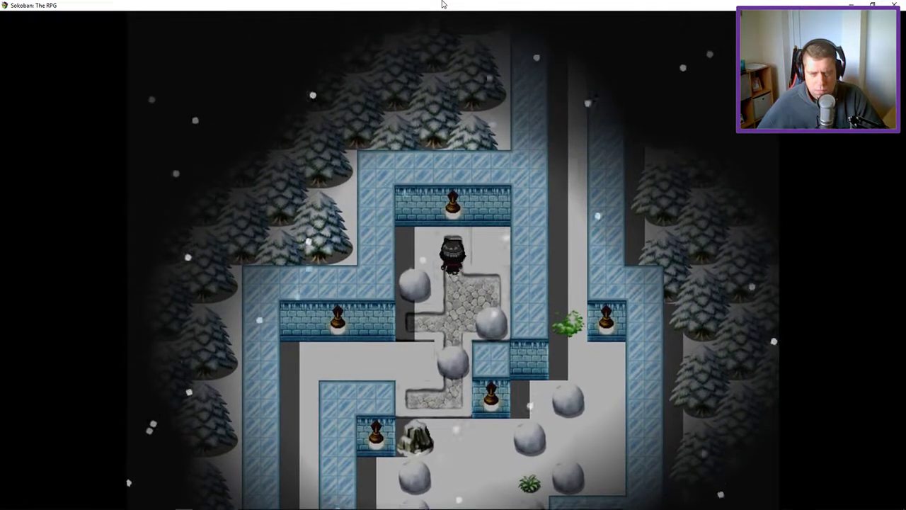
key(Left)
key(Down)
key(Down)
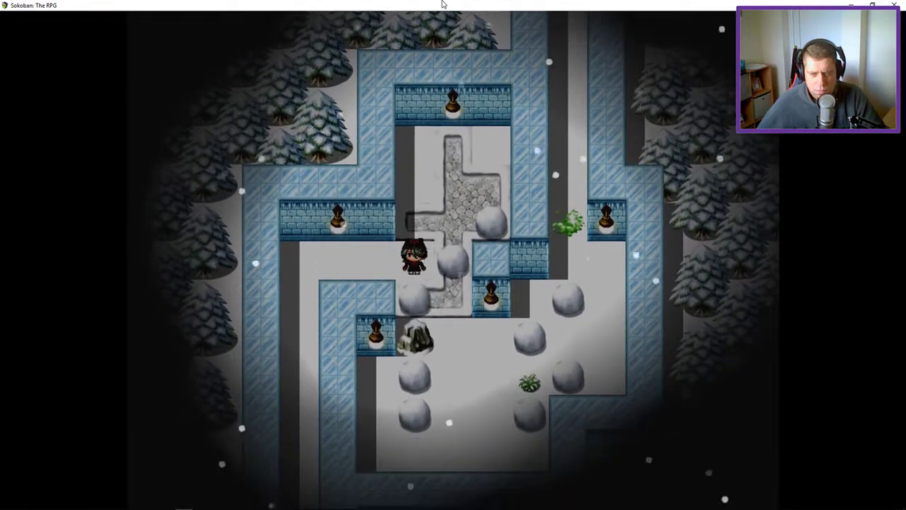
key(Up)
key(Right)
key(Down)
key(Down)
key(Down)
key(Right)
key(Down)
key(Down)
key(Left)
Push a boulder up the stone path and walk up the left dark column
key(Up)
key(Up)
key(Up)
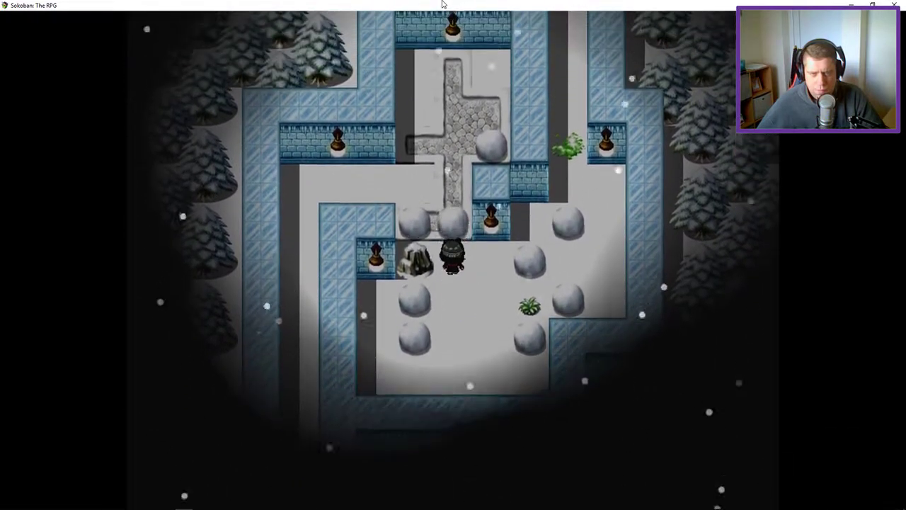
key(Up)
key(Up)
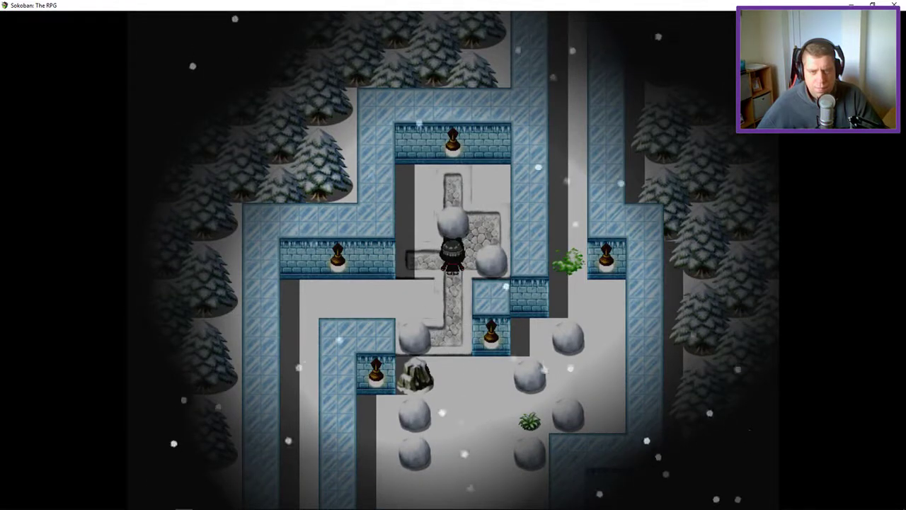
key(Up)
key(Up)
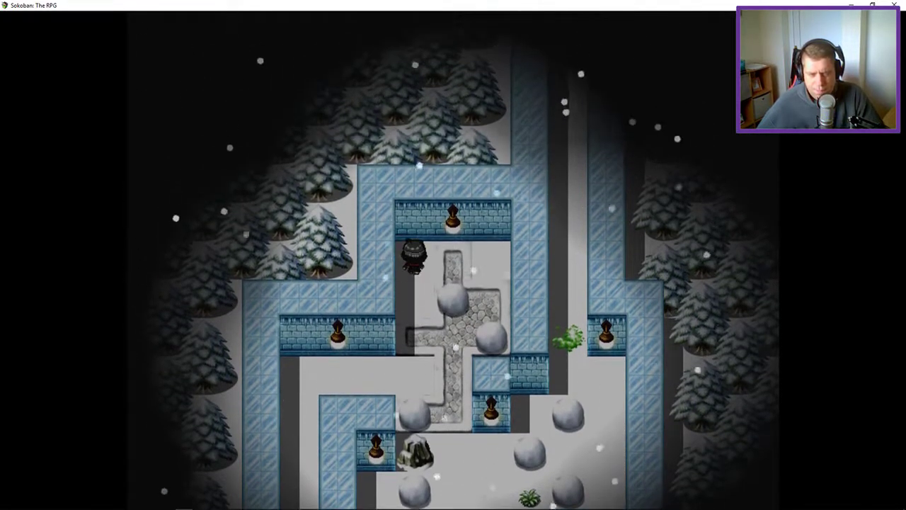
Push a boulder one tile left and the one below down a tile, then walk down the cobblestone path
key(Right)
key(Down)
key(Left)
key(Up)
key(Left)
key(Down)
key(Right)
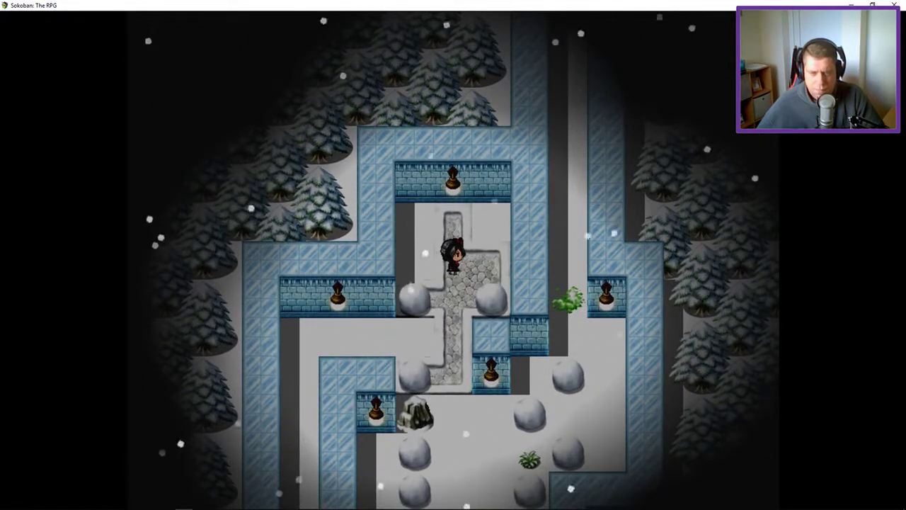
key(Down)
key(Down)
key(Left)
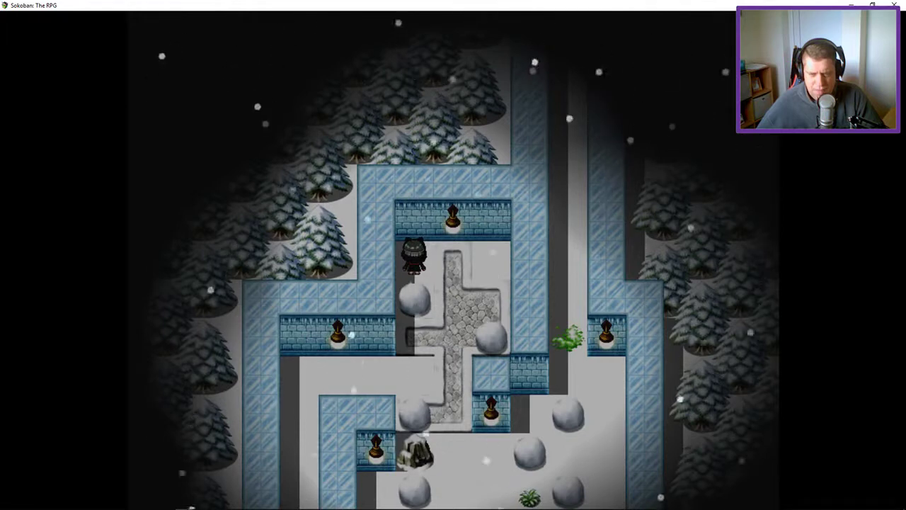
Reposition the hero beside the boulders and walk down the cobblestone path
key(Right)
key(Down)
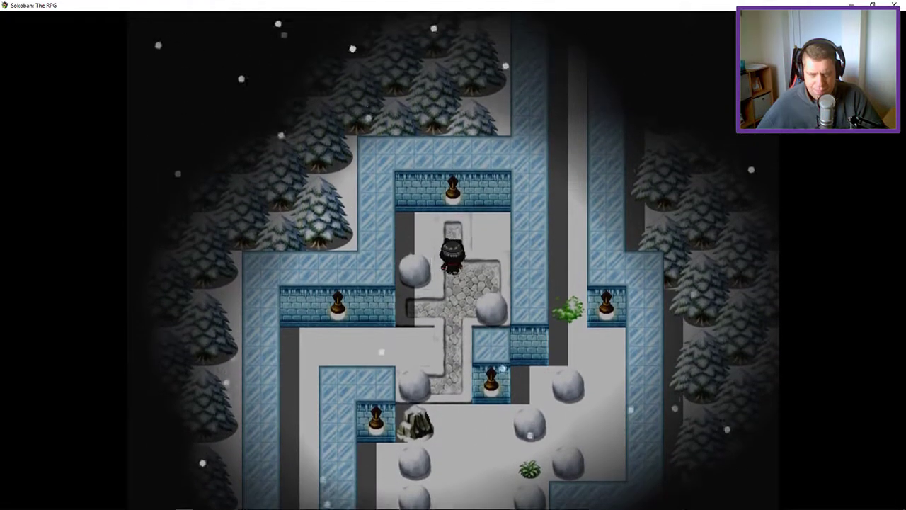
key(Up)
key(Left)
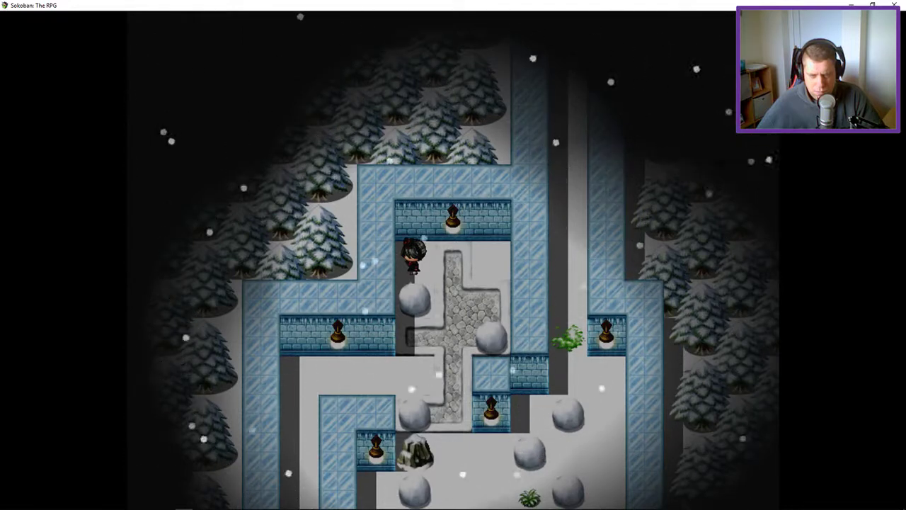
key(Right)
key(Down)
key(Down)
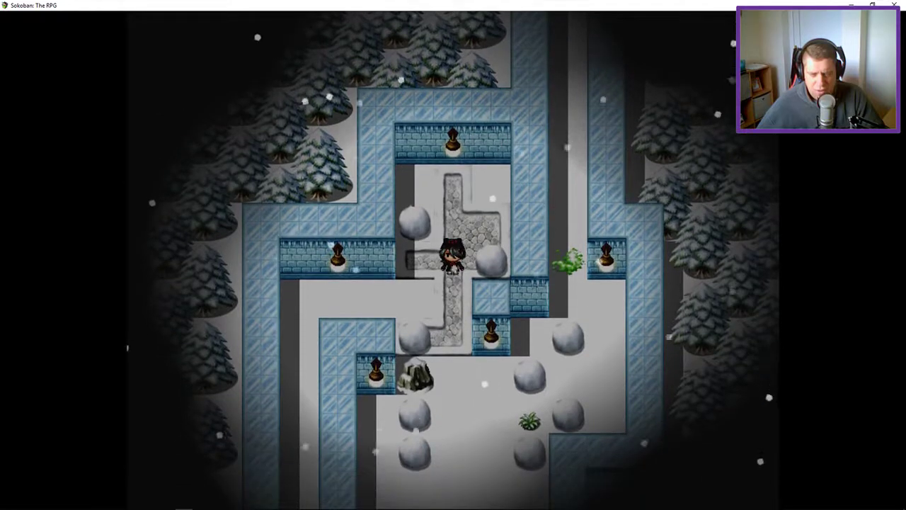
Shuffle around in the channel, walk two tiles up the cobblestone path, then back down
key(Down)
key(Up)
key(Left)
key(Right)
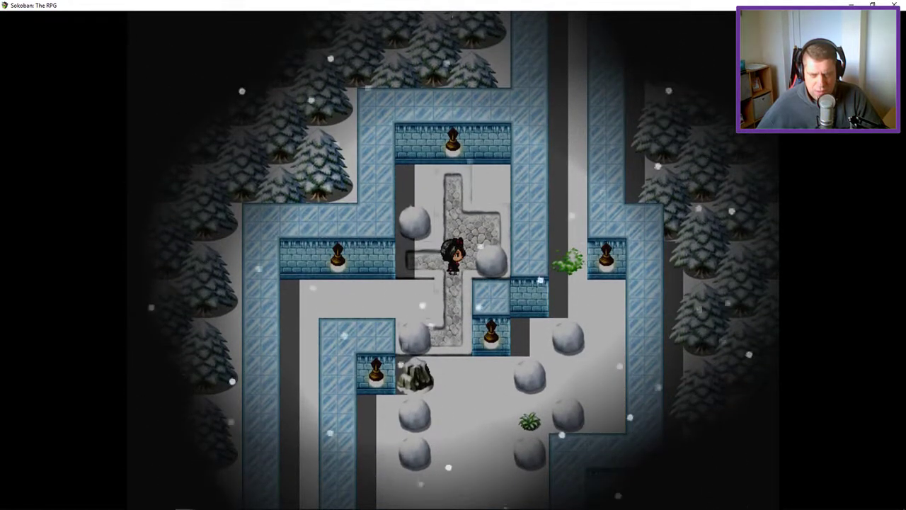
key(Up)
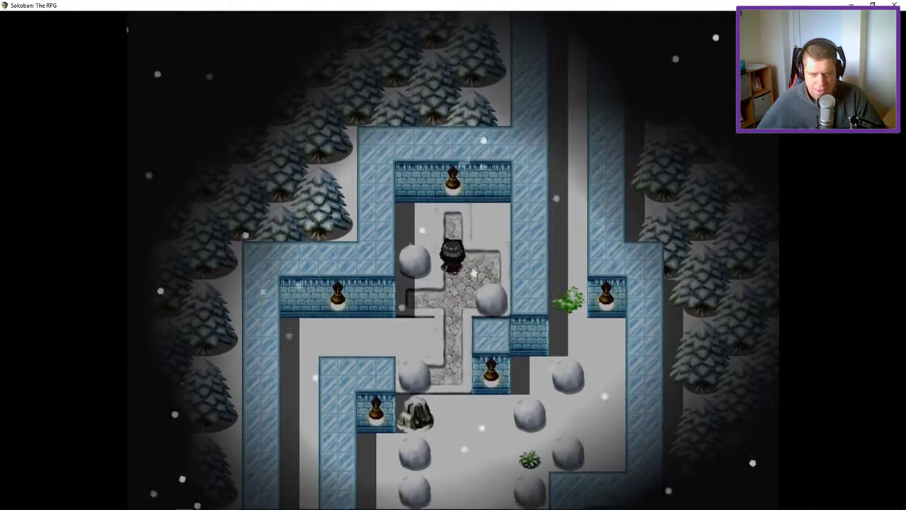
key(Up)
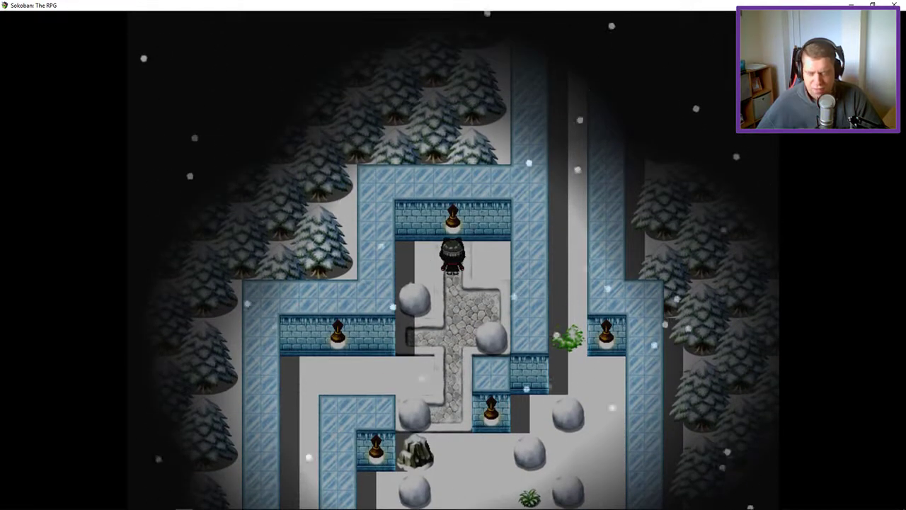
key(Down)
key(Down)
key(Down)
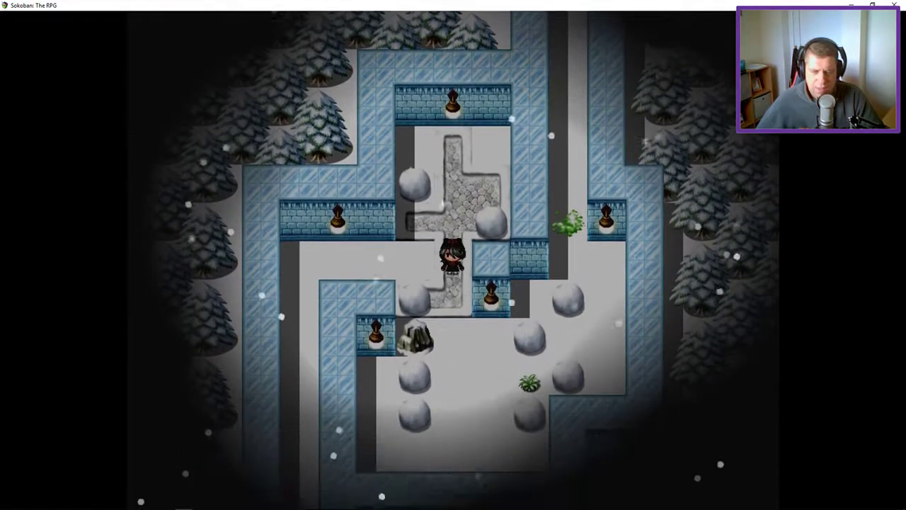
Reset the puzzle and walk up the left corridor to stand beside the rock
key(r)
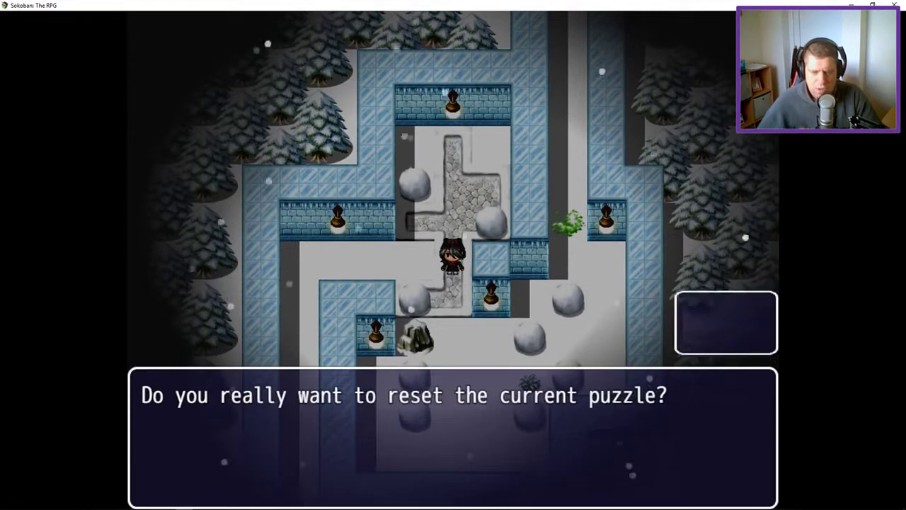
key(Return)
key(Up)
key(Up)
key(Up)
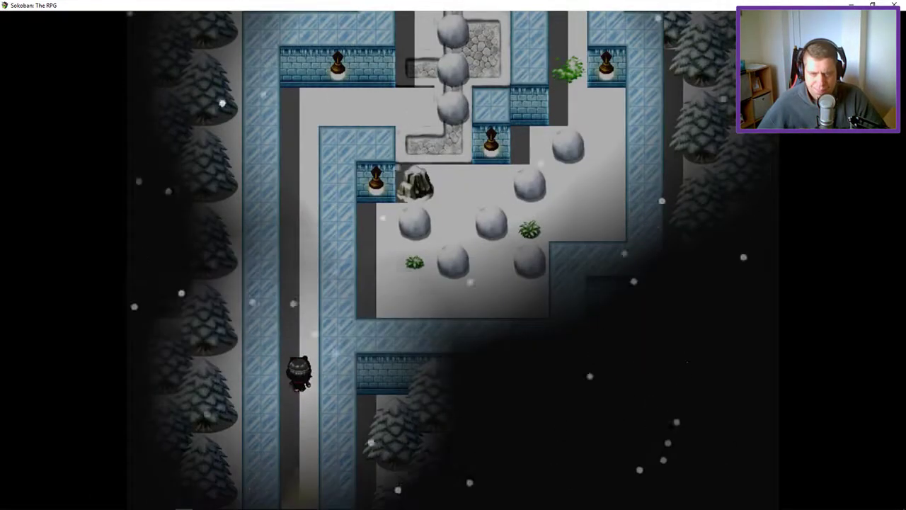
key(Up)
key(Up)
key(Up)
key(Up)
key(Up)
key(Right)
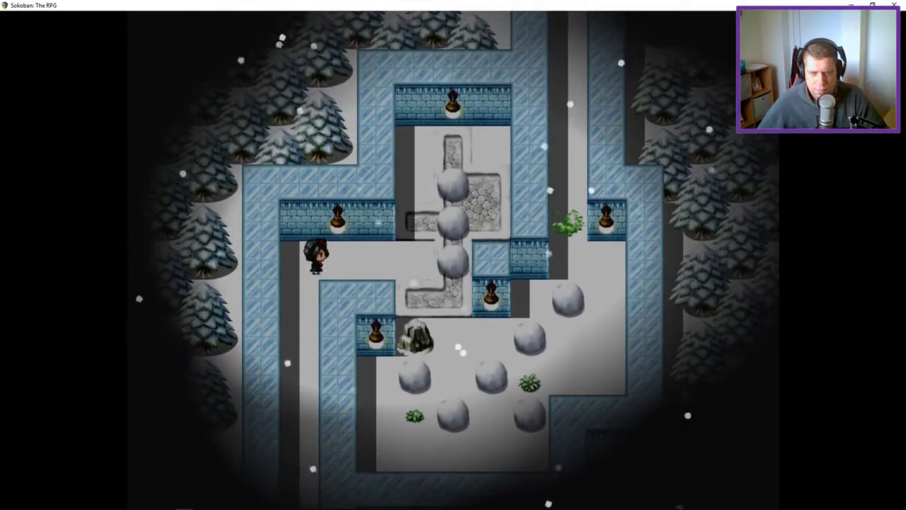
key(Right)
key(Right)
Push boulders right and down, then walk into the room and up past the rock
key(Right)
key(Down)
key(Down)
key(Right)
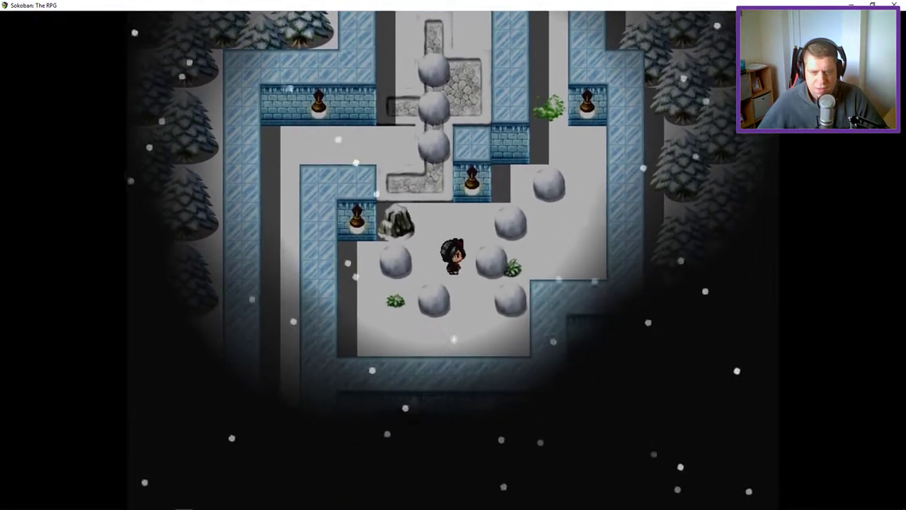
key(Right)
key(Down)
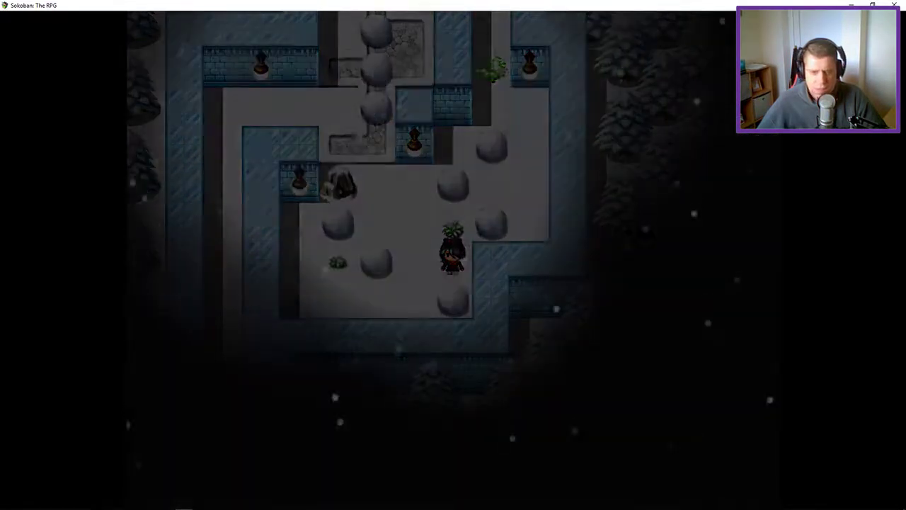
key(Left)
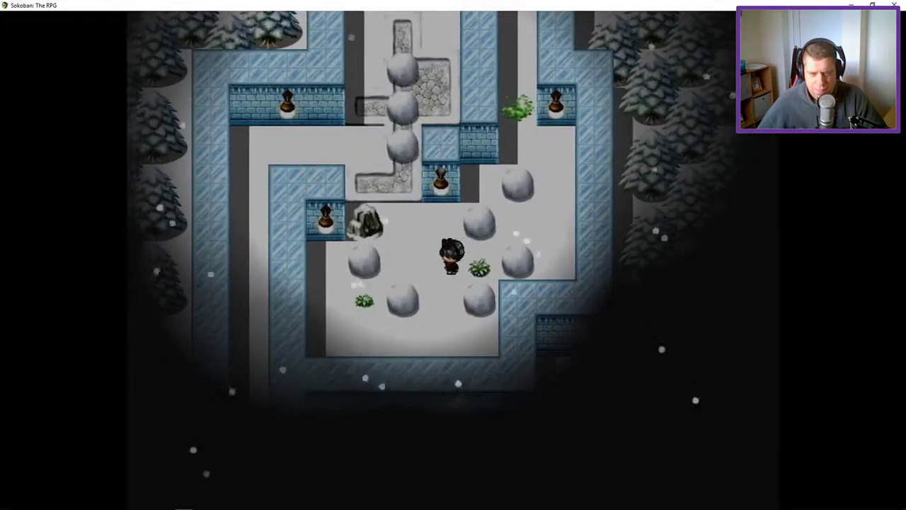
key(Down)
key(Left)
key(Up)
key(Up)
key(Up)
key(Left)
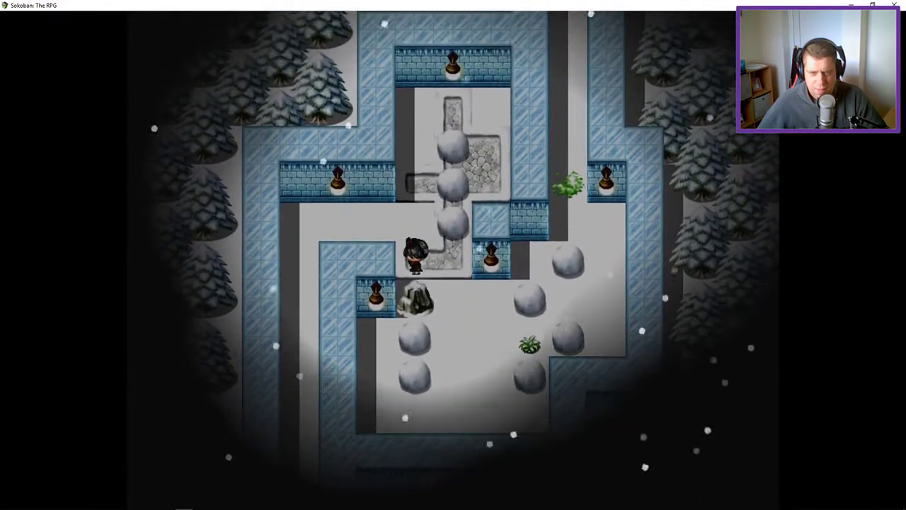
key(Up)
key(Up)
key(Up)
key(Up)
Walk around the top boulder, push it one tile right, and step between the boulders
key(Right)
key(Right)
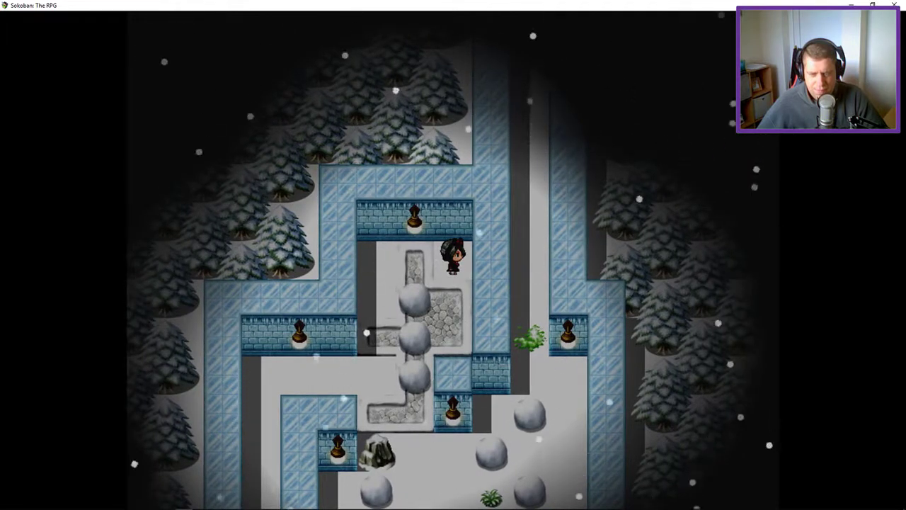
key(Down)
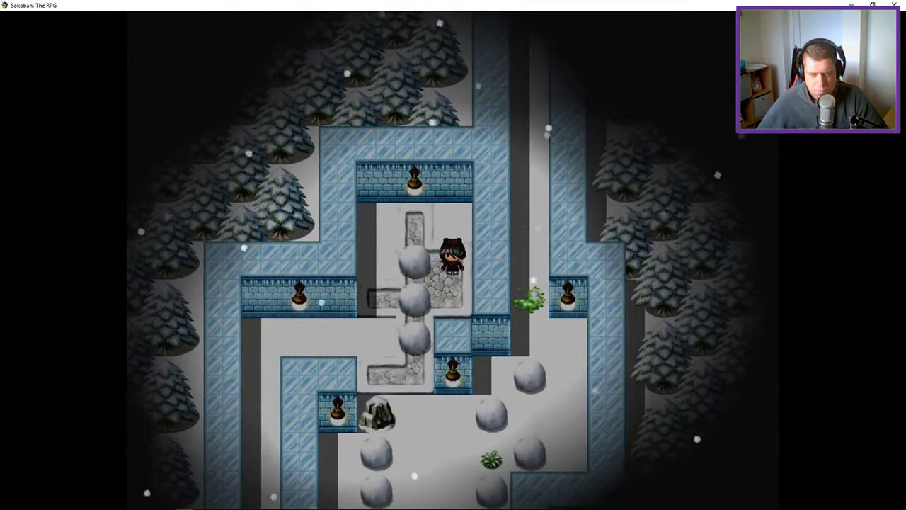
key(Down)
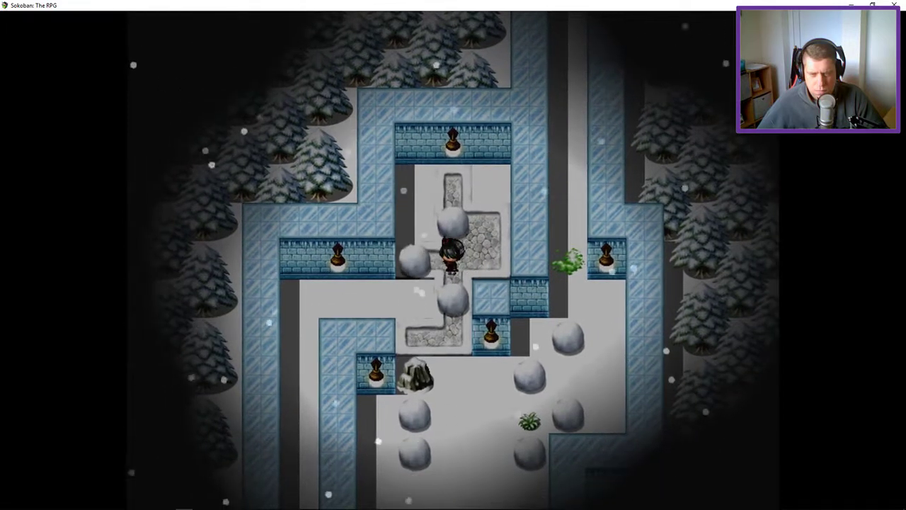
key(Right)
key(Up)
key(Up)
key(Left)
key(Left)
key(Down)
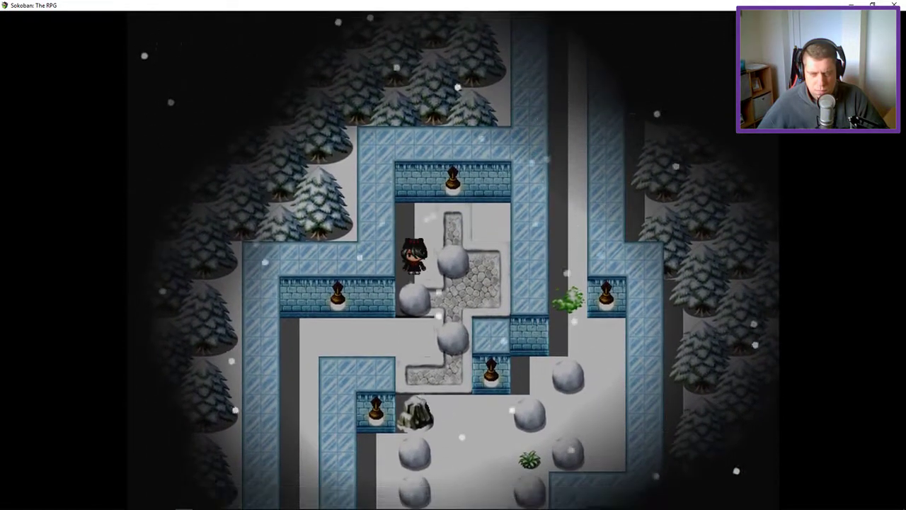
key(Right)
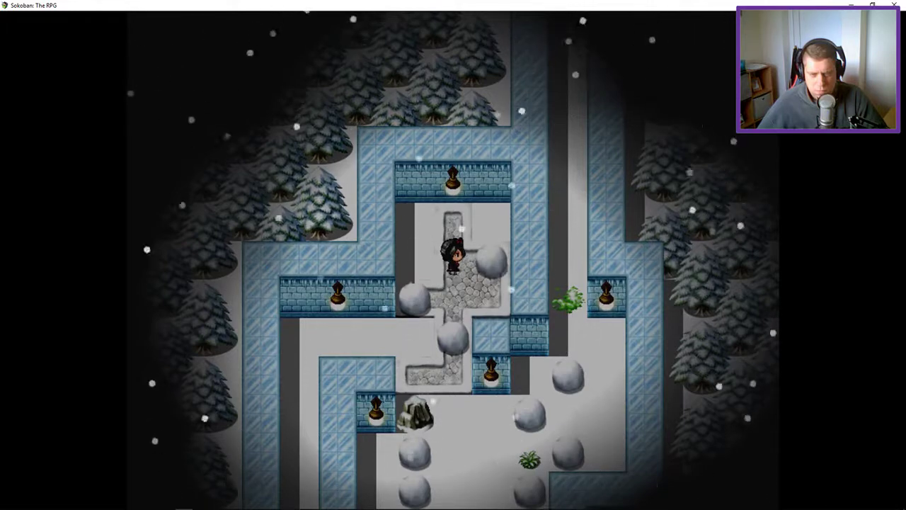
key(Down)
Push the left boulder down two tiles and another boulder down three tiles
key(Up)
key(Left)
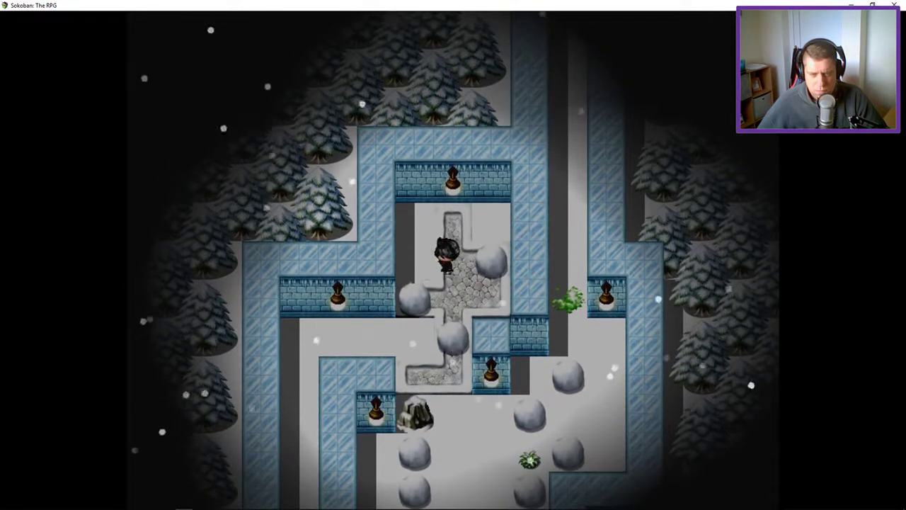
key(Down)
key(Down)
key(Up)
key(Right)
key(Down)
key(Down)
key(Down)
key(Right)
key(Down)
key(Down)
Push a boulder up three tiles, then one more, and bring up the reset prompt
key(Left)
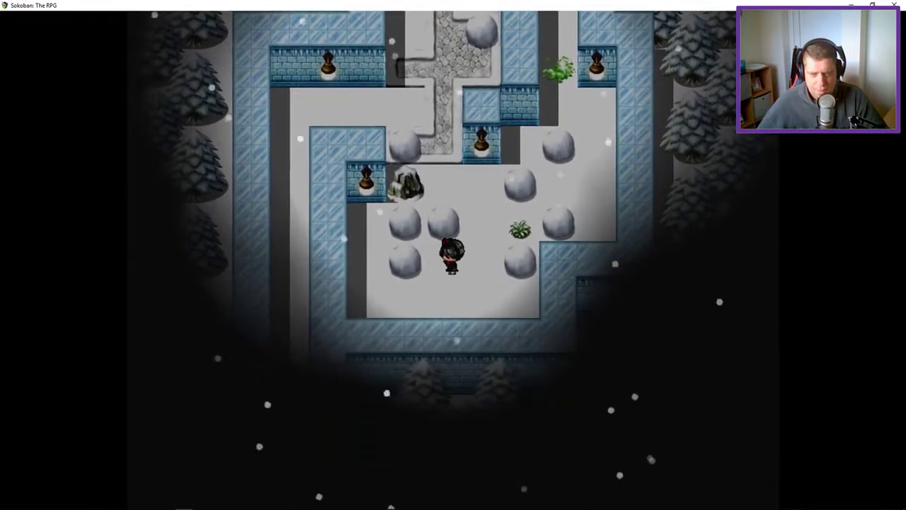
key(Up)
key(Up)
key(Up)
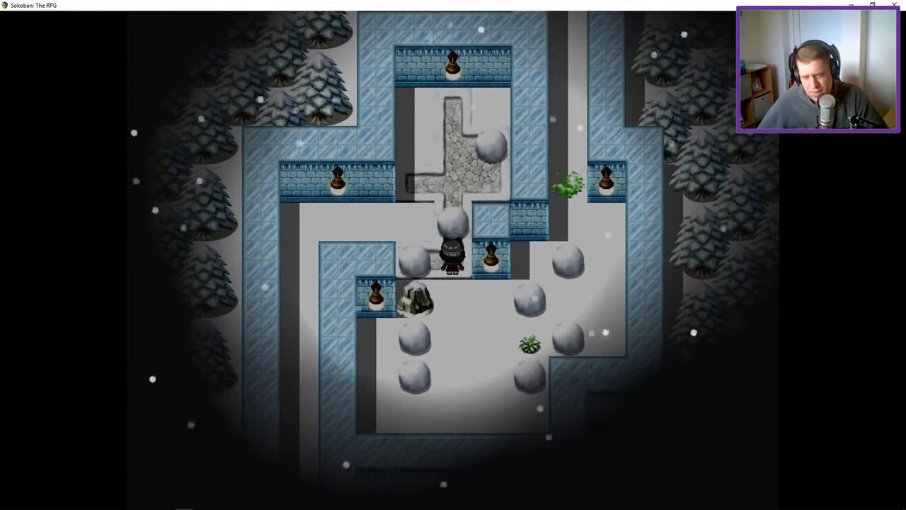
key(Up)
key(r)
Reset the room, then push the first boulder two tiles right from the corridor
key(Return)
key(Up)
key(Up)
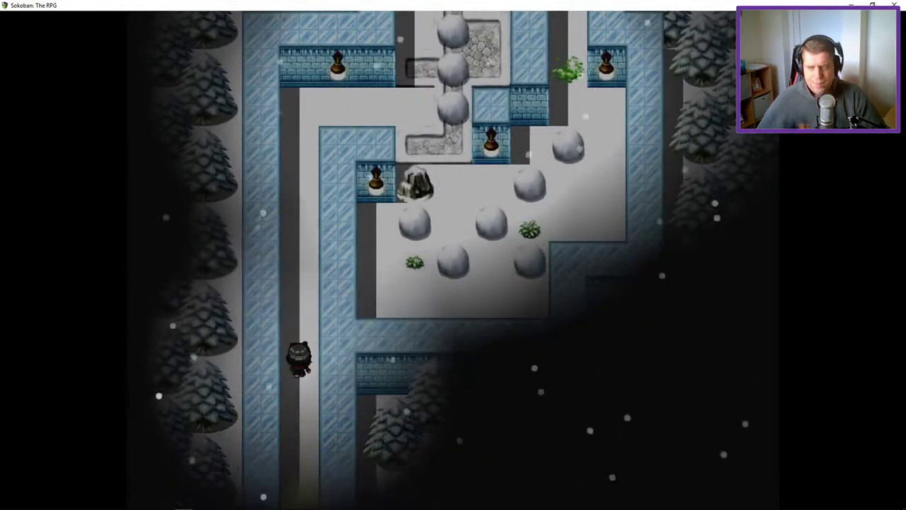
key(Up)
key(Up)
key(Up)
key(Up)
key(Up)
key(Up)
key(Right)
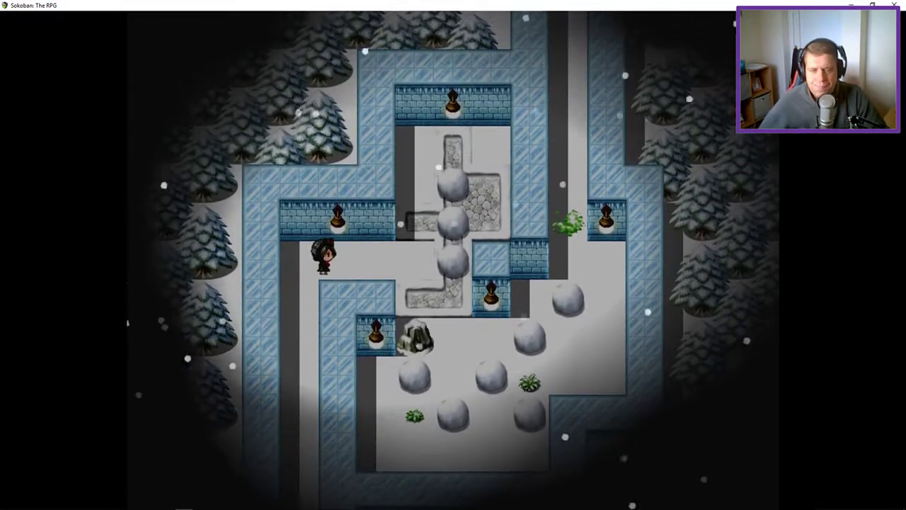
key(Right)
key(Right)
key(Down)
key(Down)
key(Right)
key(Down)
key(Right)
key(Right)
Start pushing the lower boulder down, then walk up beside the boulder column
key(Left)
key(Left)
key(Down)
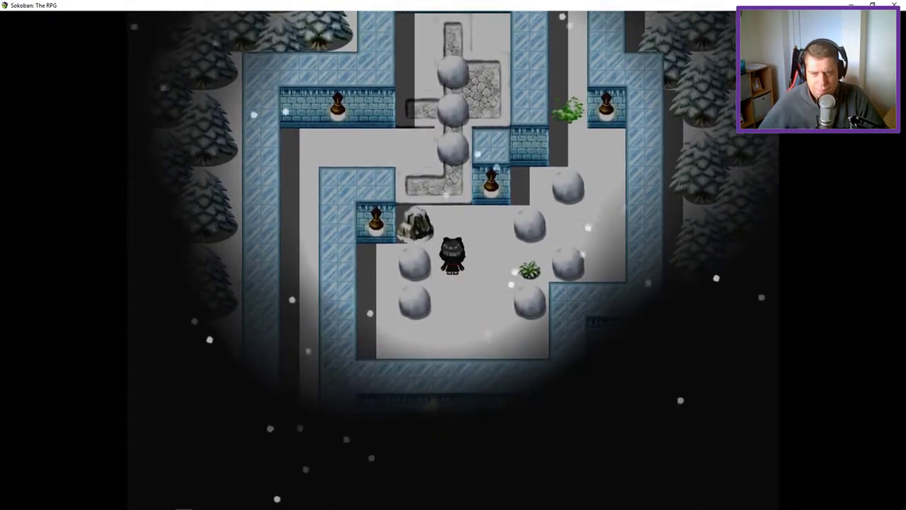
key(Up)
key(Up)
key(Left)
key(Up)
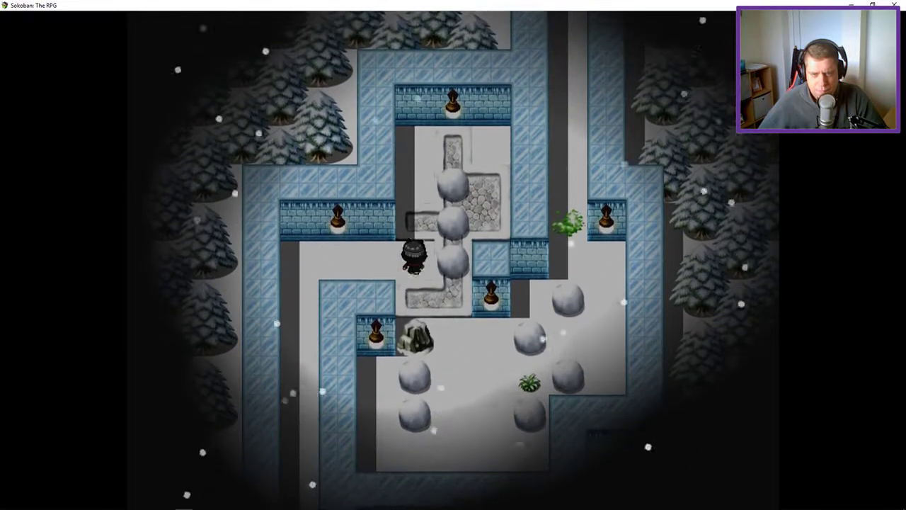
key(Up)
key(Up)
key(Up)
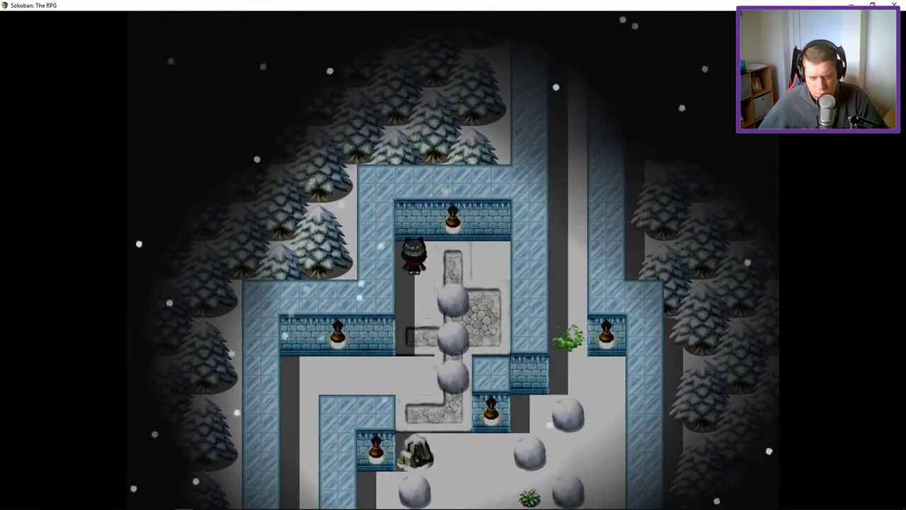
Circle the boulders to the channel top and push the column's middle boulder left
key(Right)
key(Right)
key(Down)
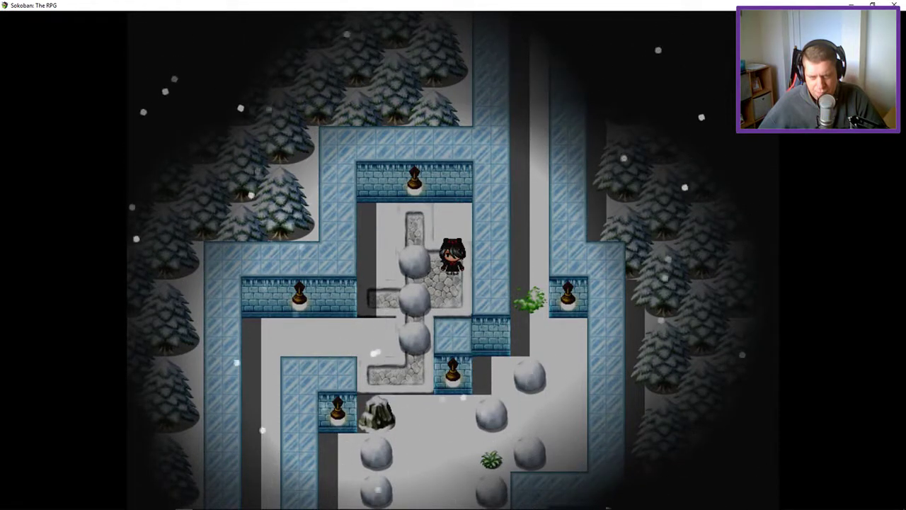
key(Up)
key(Left)
key(Left)
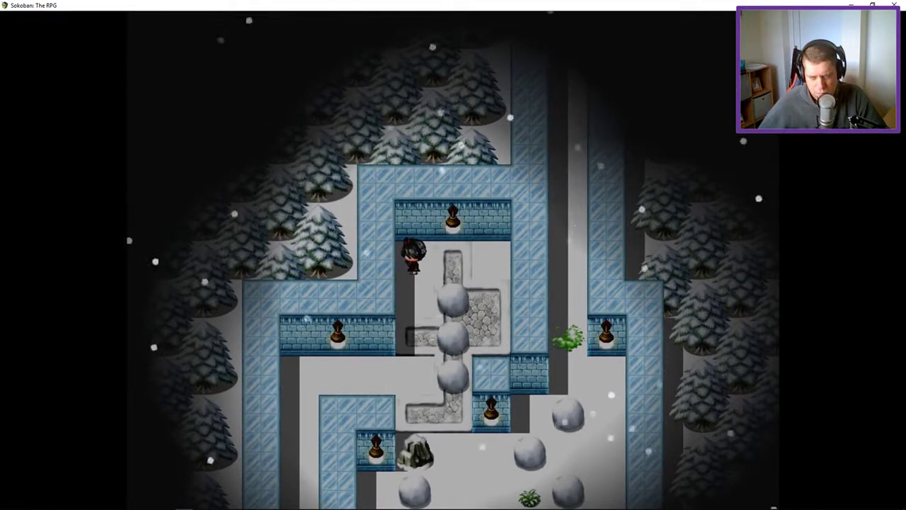
key(Right)
key(Right)
key(Down)
key(Down)
key(Left)
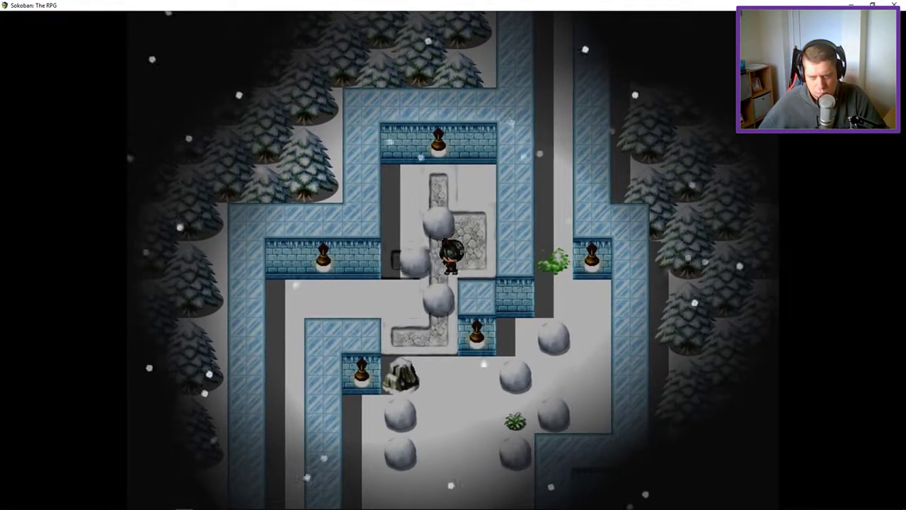
Get beside the boulder column and push a boulder one tile right
key(Right)
key(Up)
key(Up)
key(Left)
key(Left)
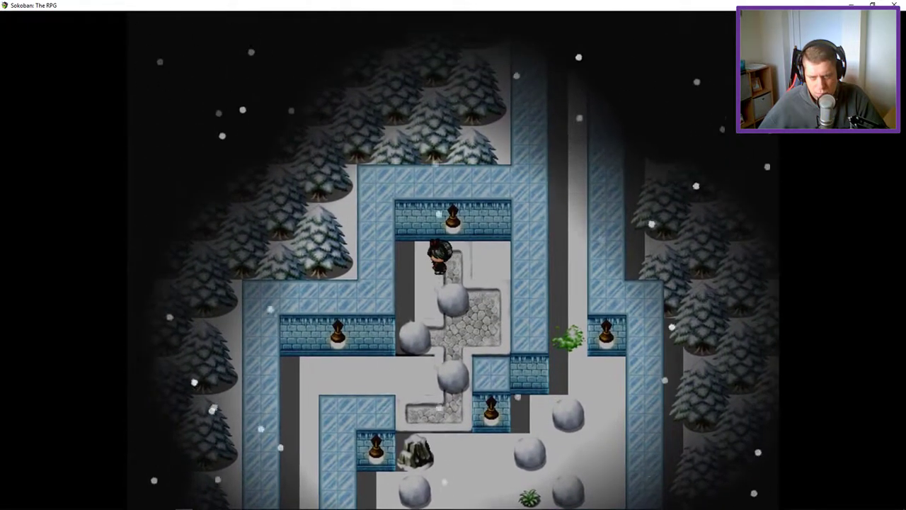
key(Down)
key(Right)
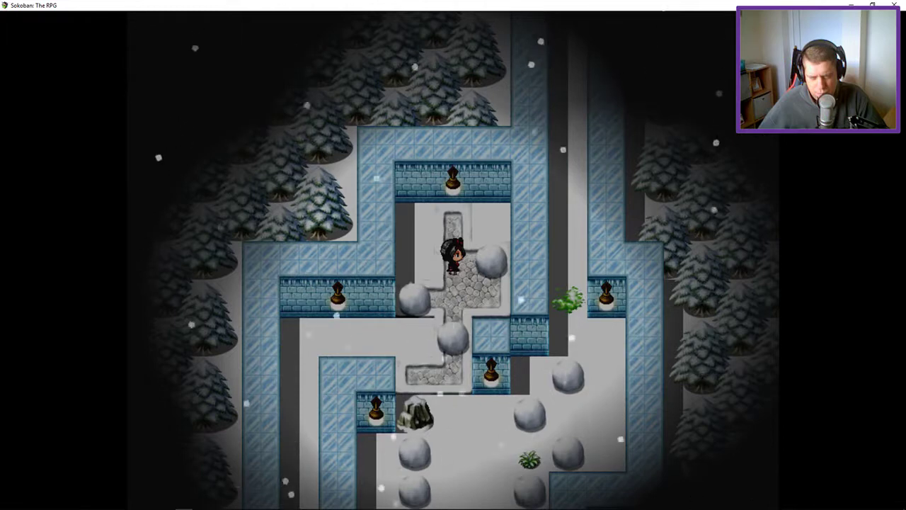
Push one boulder down one tile and the left boulder up one tile
key(Down)
key(Down)
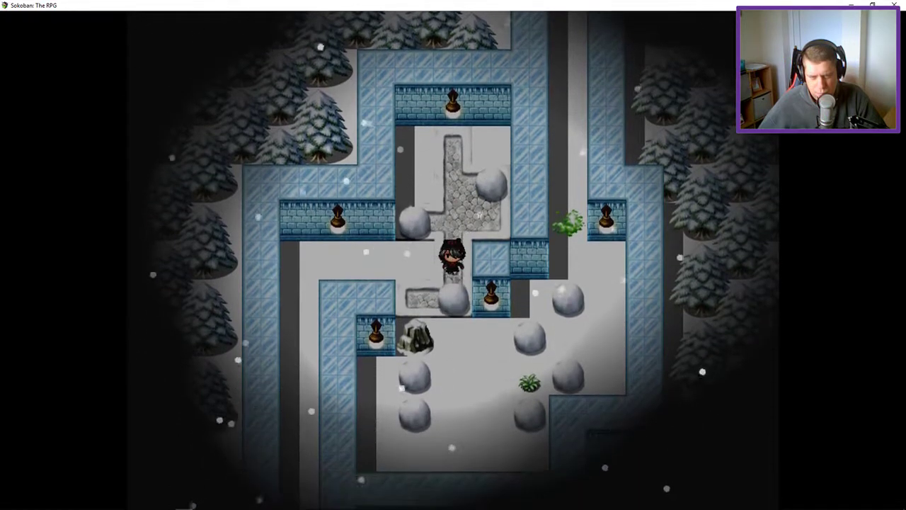
key(Left)
key(Up)
key(Right)
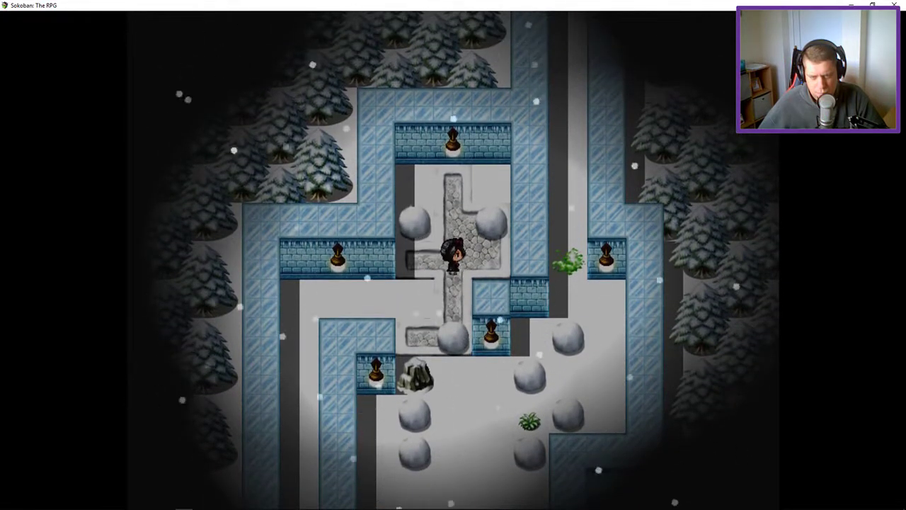
key(Down)
Push the lower boulder down two tiles, another up the channel, and its neighbour right
key(Down)
key(Down)
key(Right)
key(Down)
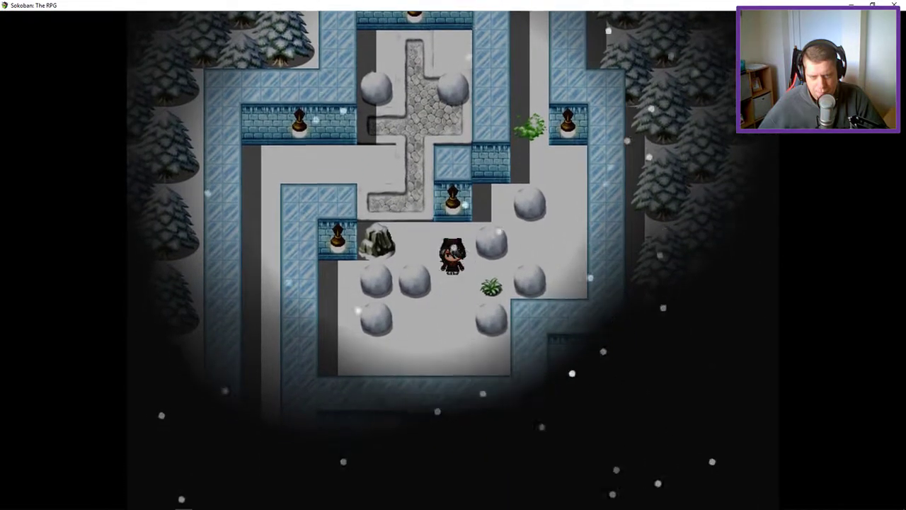
key(Down)
key(Left)
key(Up)
key(Up)
key(Up)
key(Up)
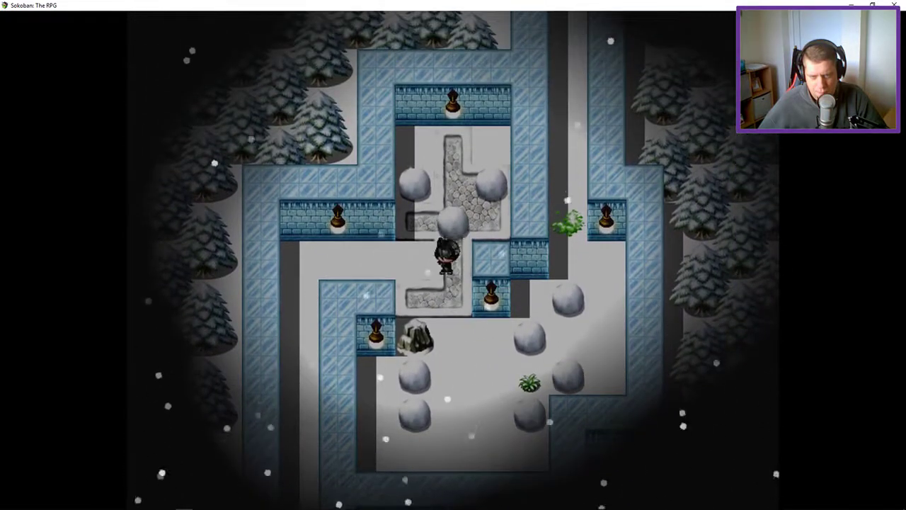
key(Left)
key(Up)
key(Right)
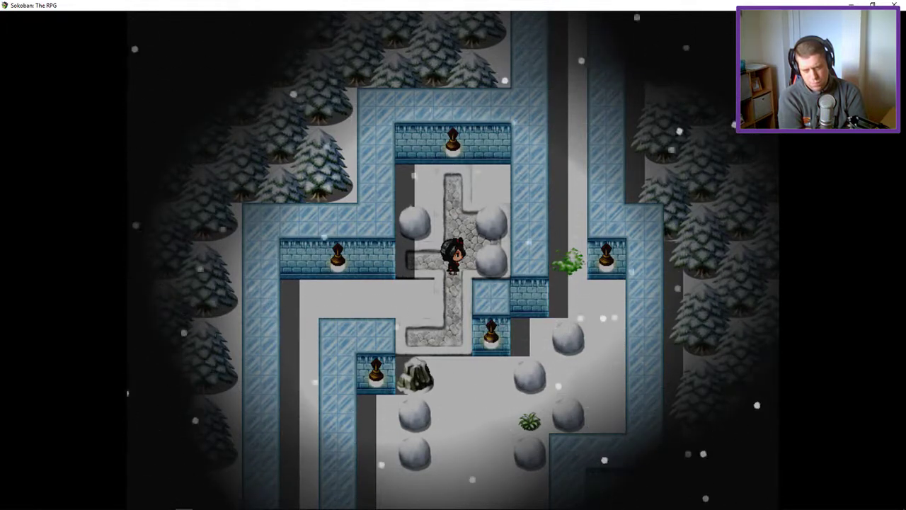
Reset the room and walk back up the corridor toward the boulders
key(Return)
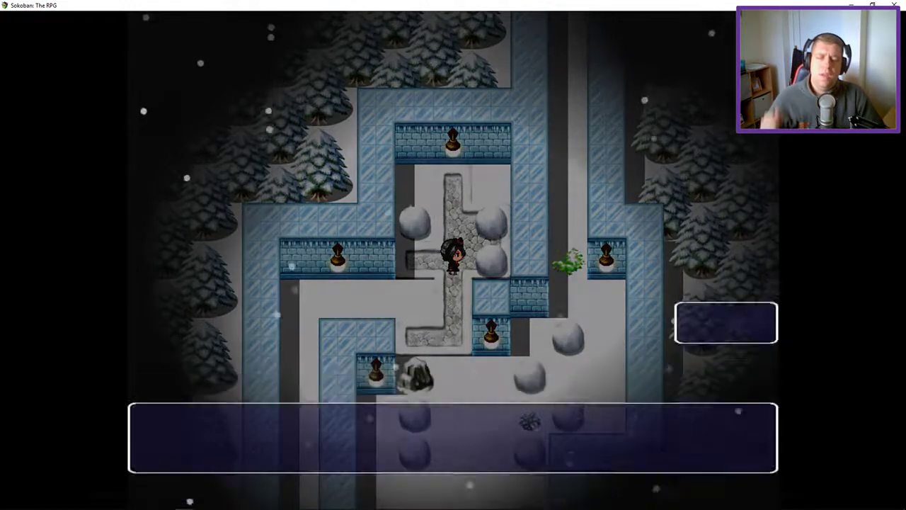
key(Return)
key(Up)
key(Up)
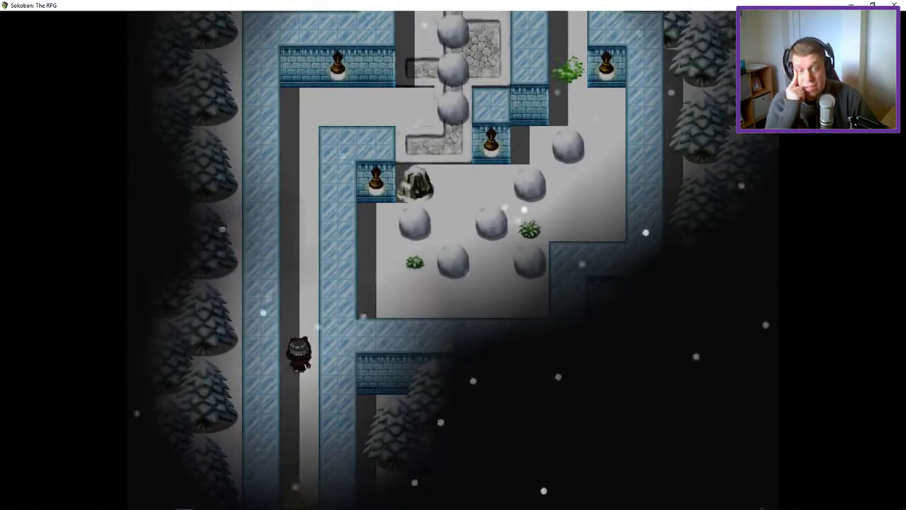
key(Up)
key(Up)
key(Up)
key(Up)
key(Up)
key(Up)
key(Up)
key(Right)
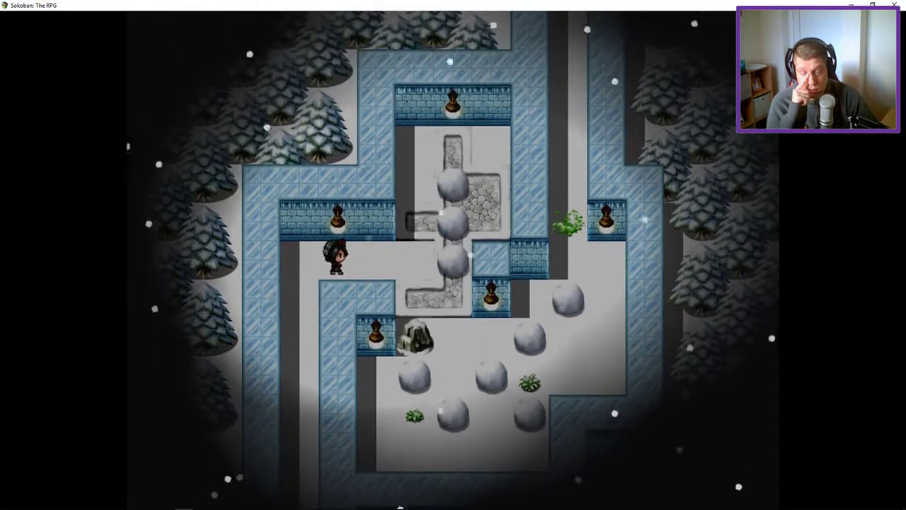
key(Right)
key(Right)
Push one boulder two tiles right, then another one tile left
key(Down)
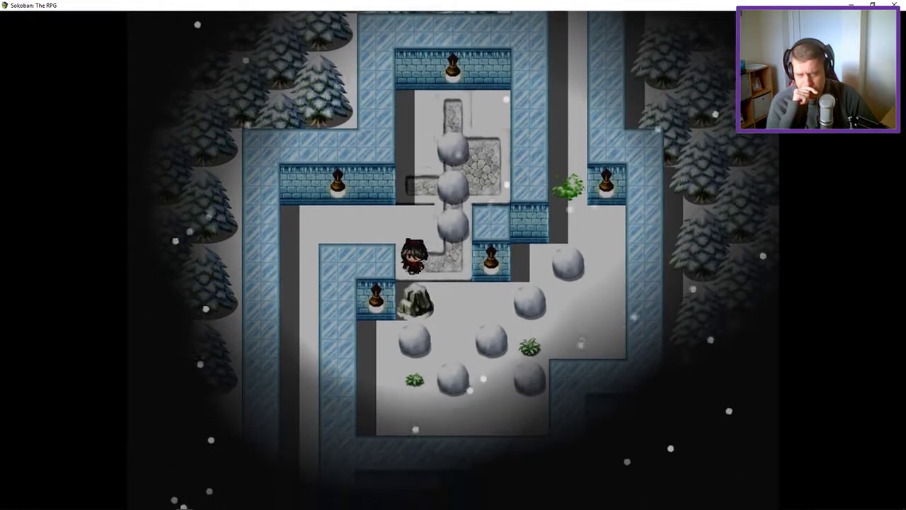
key(Right)
key(Down)
key(Down)
key(Right)
key(Right)
key(Left)
key(Down)
key(Left)
Walk around the boulder column and push its middle boulder one tile left
key(Up)
key(Up)
key(Up)
key(Left)
key(Up)
key(Up)
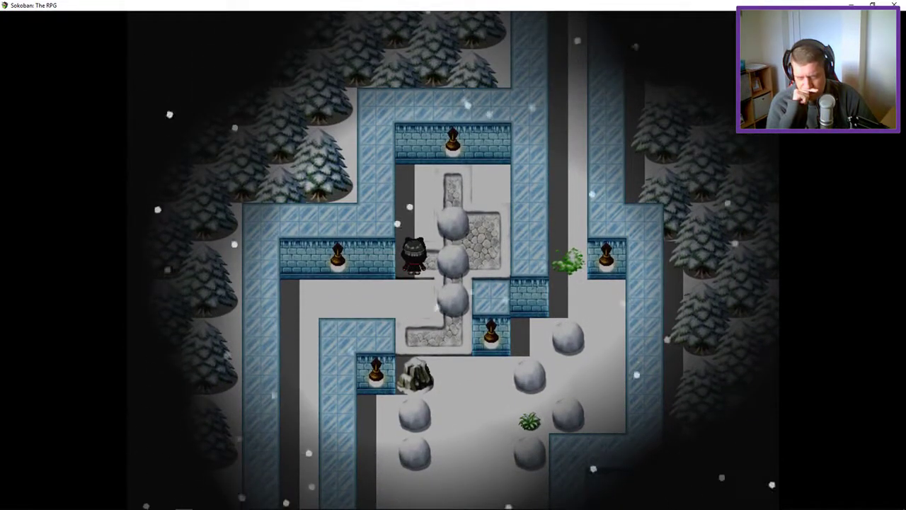
key(Up)
key(Up)
key(Right)
key(Right)
key(Down)
key(Down)
key(Down)
key(Left)
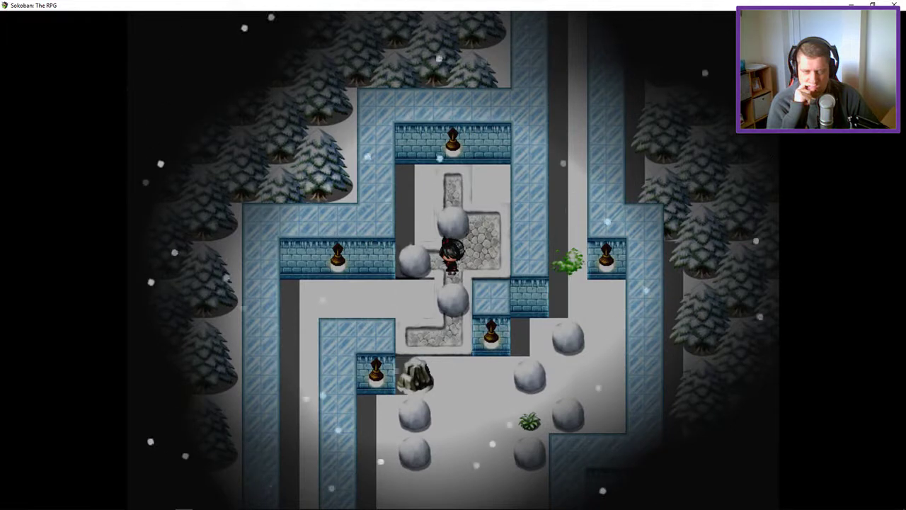
Push the lower boulder down three tiles, then one more tile from its far side
key(Down)
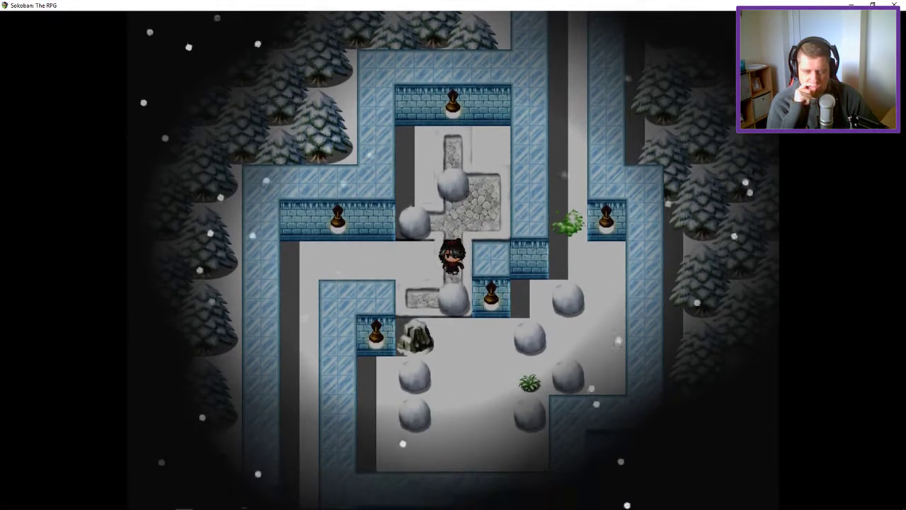
key(Down)
key(Down)
key(Up)
key(Up)
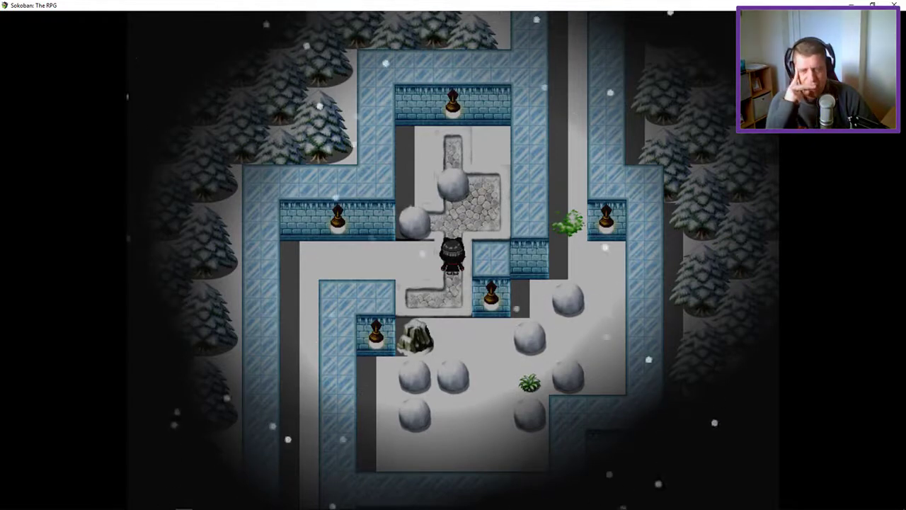
key(Up)
key(Right)
key(Up)
key(Up)
key(Left)
key(Left)
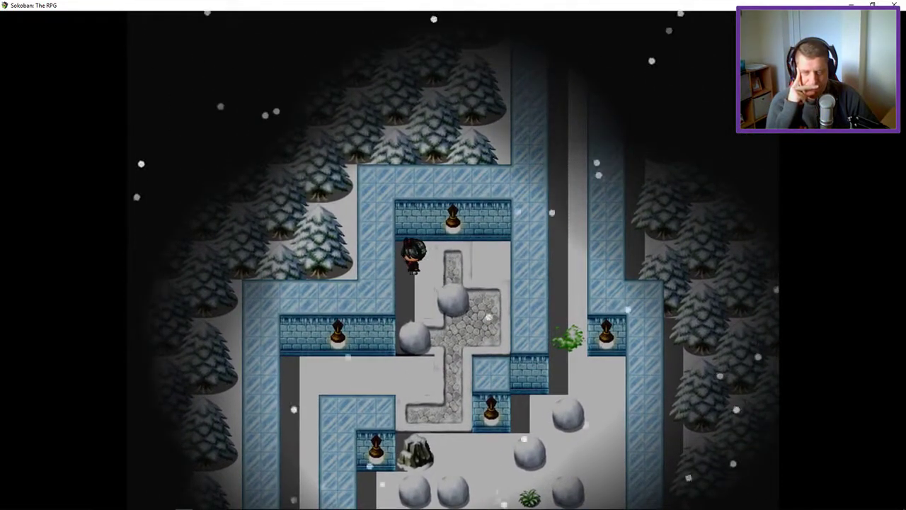
key(Down)
key(Down)
key(Up)
key(Up)
Push a boulder one tile left, then push a boulder right in the lower room
key(Right)
key(Right)
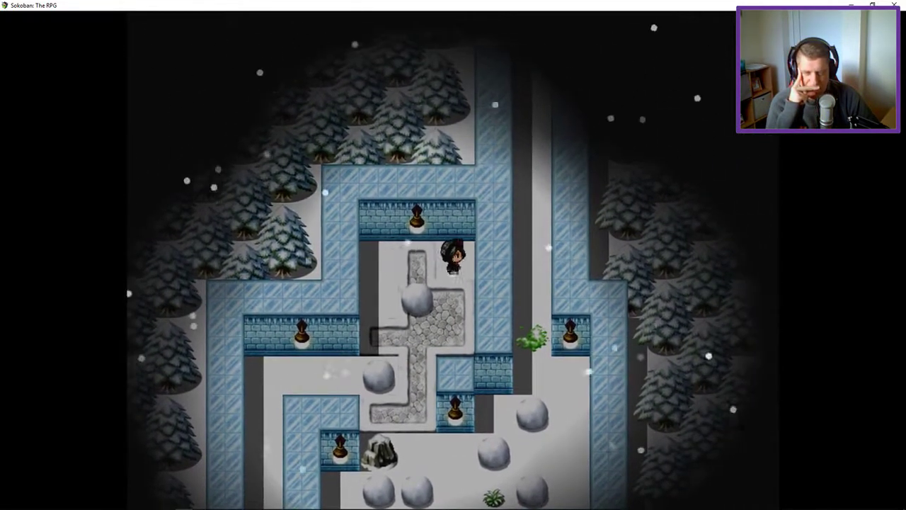
key(Down)
key(Left)
key(Down)
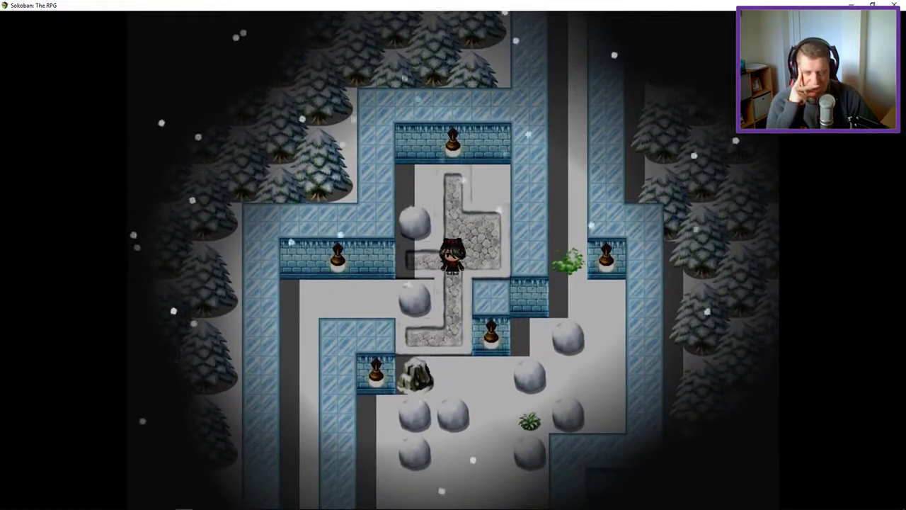
key(Down)
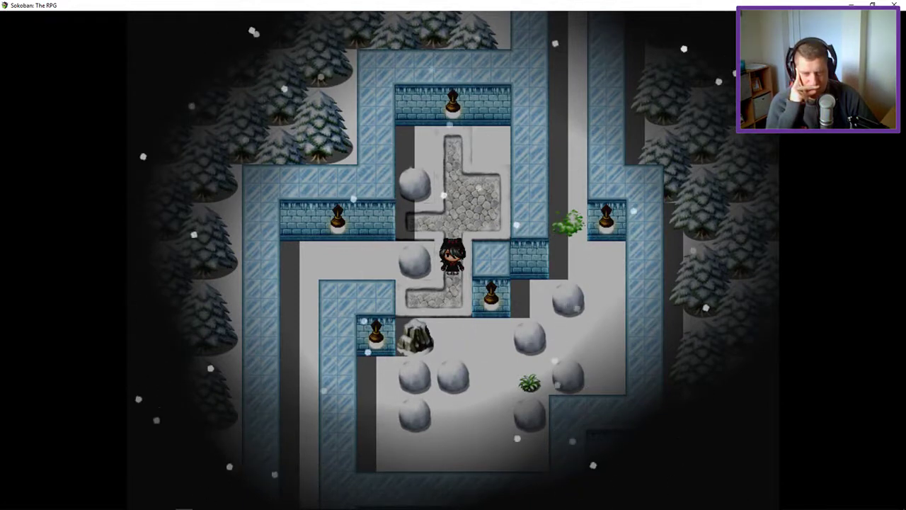
key(Down)
key(Down)
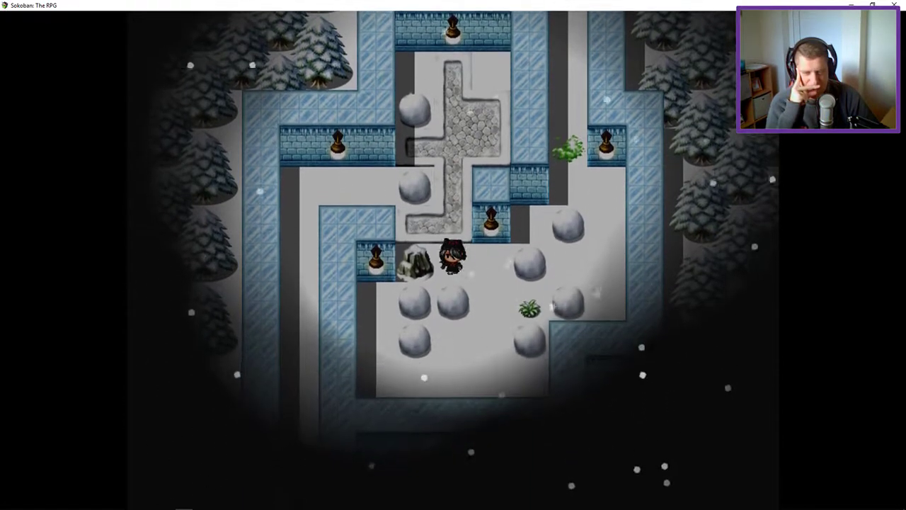
key(Right)
key(Right)
key(Down)
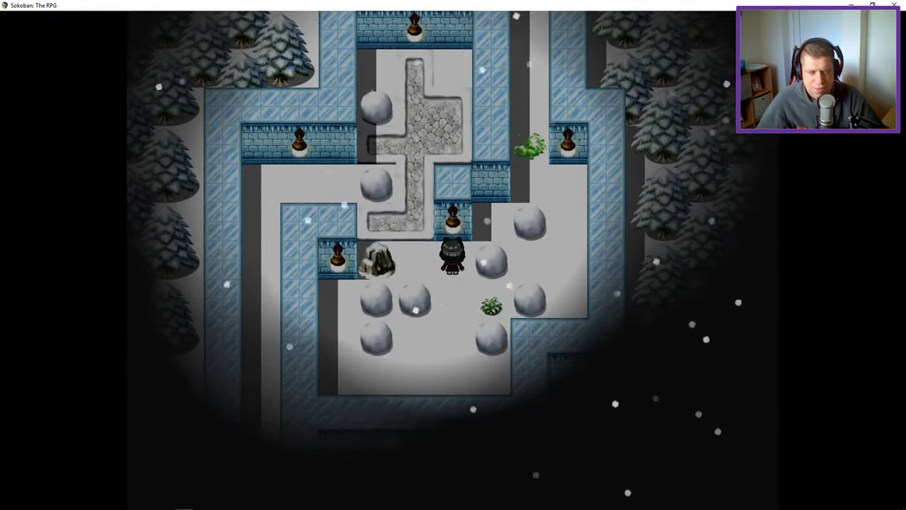
Step onto the plant tile and push a boulder up into the channel
key(Down)
key(Right)
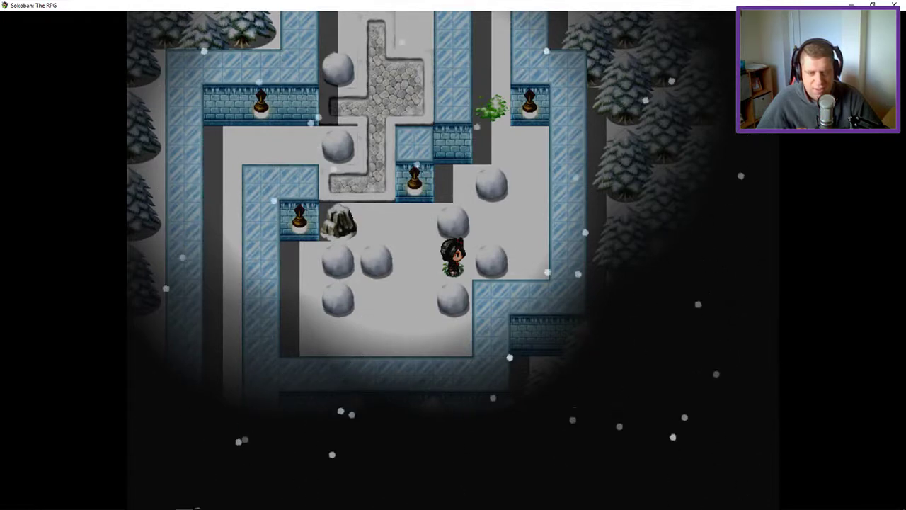
key(Left)
key(Down)
key(Left)
key(Up)
key(Up)
key(Up)
key(Up)
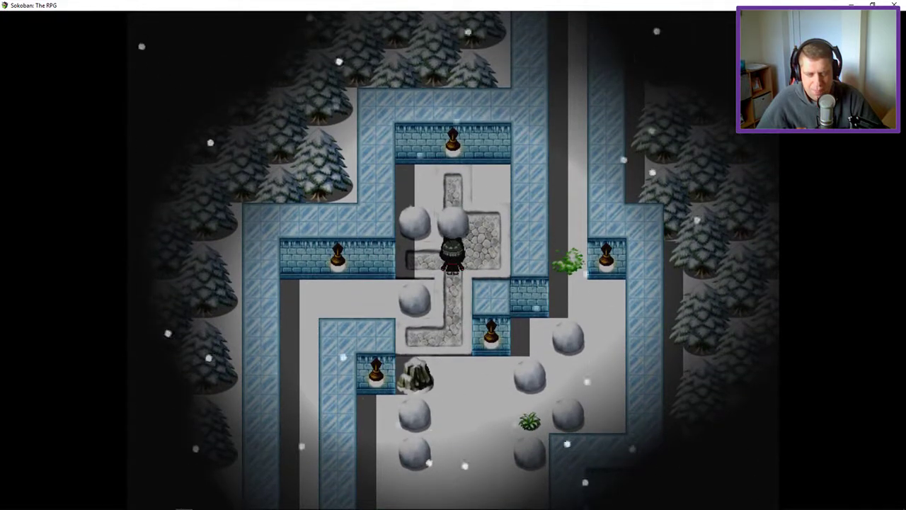
From the top-right corner, push the lower boulder down and the left boulder up
key(Right)
key(Right)
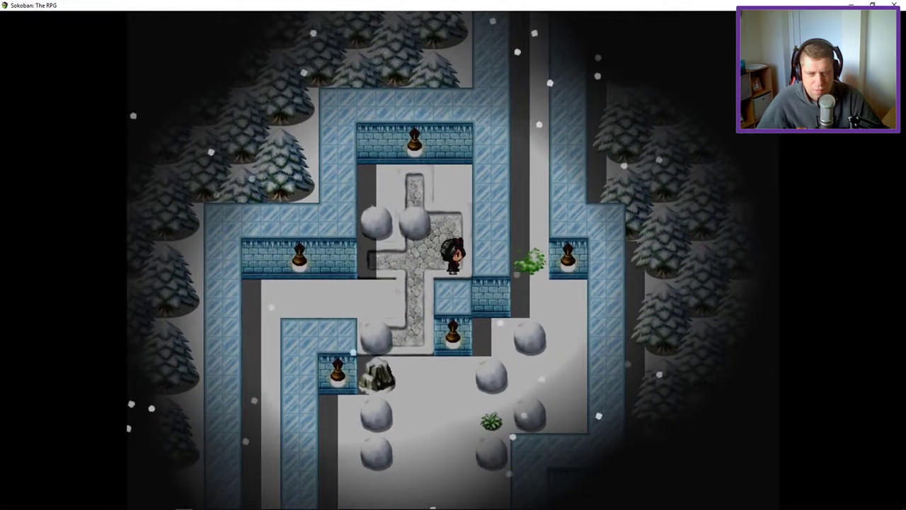
key(Up)
key(Up)
key(Left)
key(Left)
key(Down)
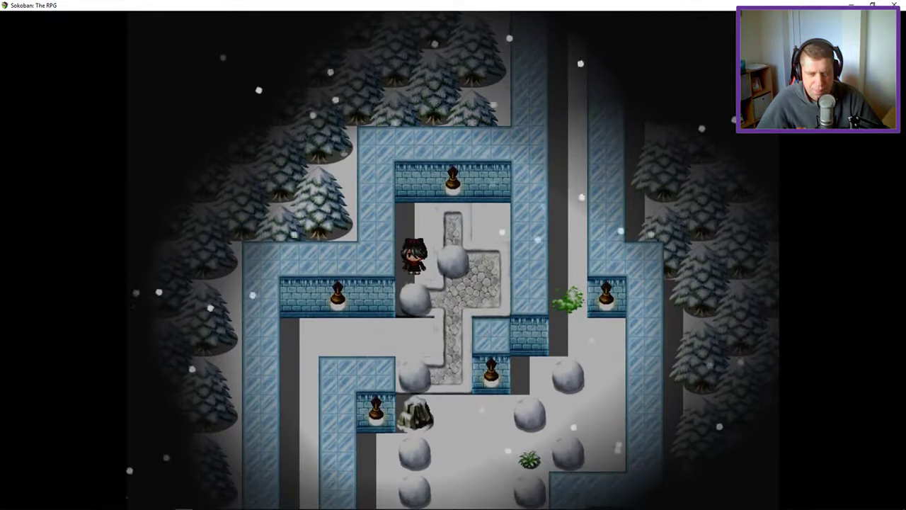
key(Down)
key(Down)
key(Left)
key(Up)
key(Right)
Push the middle-left boulder one tile right and the boulder above it up one
key(Down)
key(Down)
key(Down)
key(Down)
key(Down)
key(Down)
key(Left)
key(Left)
key(Up)
key(Up)
key(Right)
key(Left)
key(Down)
key(Down)
key(Right)
key(Up)
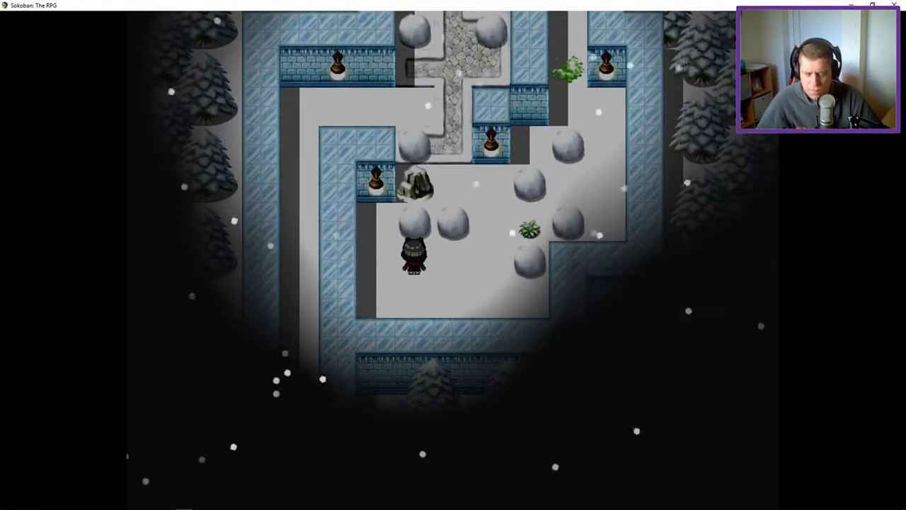
Restart the puzzle, then push a boulder up into the cross channel and right
key(r)
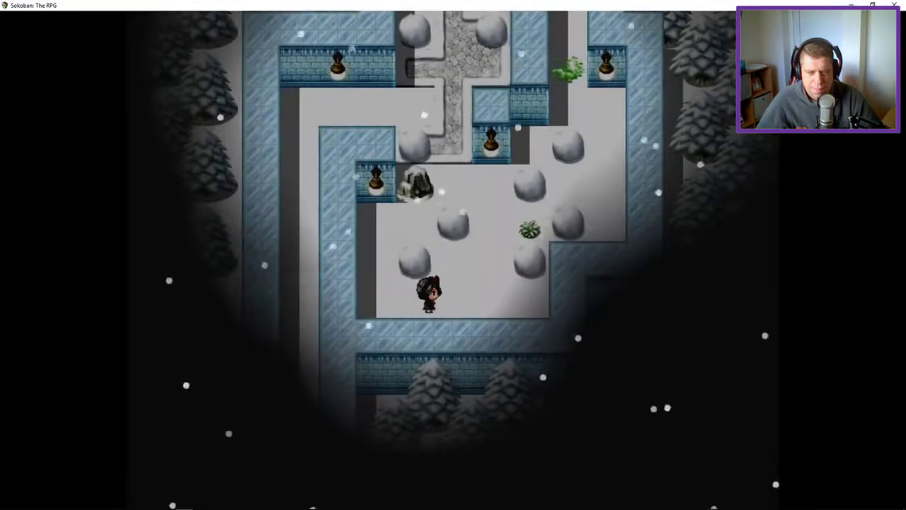
key(Up)
key(Right)
key(Up)
key(Up)
key(Up)
key(Left)
key(Up)
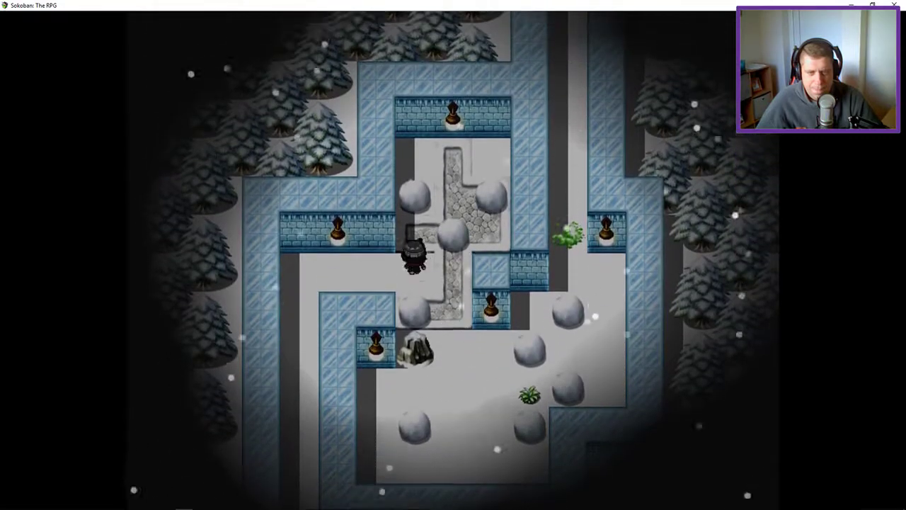
key(Right)
key(Up)
key(Up)
Push the left boulder down one tile and walk back toward the lower room
key(Left)
key(Down)
key(Right)
key(Down)
key(Down)
key(Down)
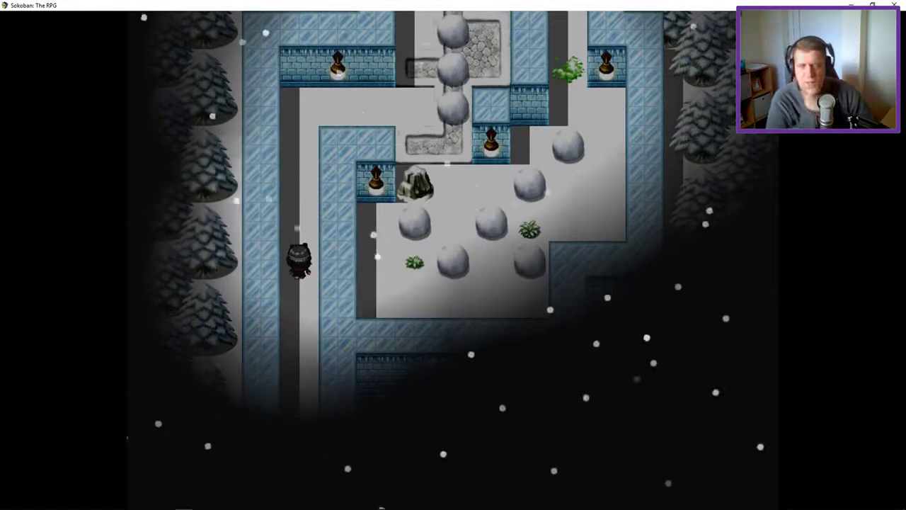
Walk into the lower room and push a boulder one tile right
key(Right)
key(Right)
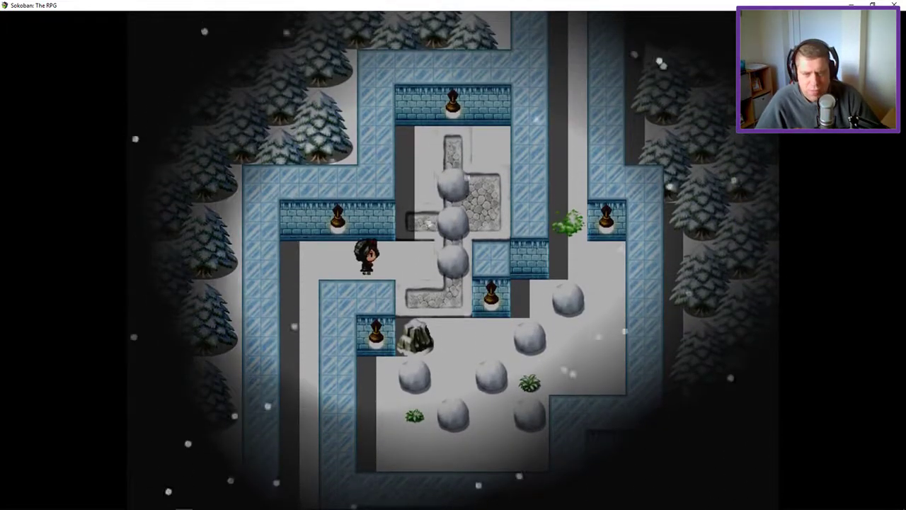
key(Right)
key(Down)
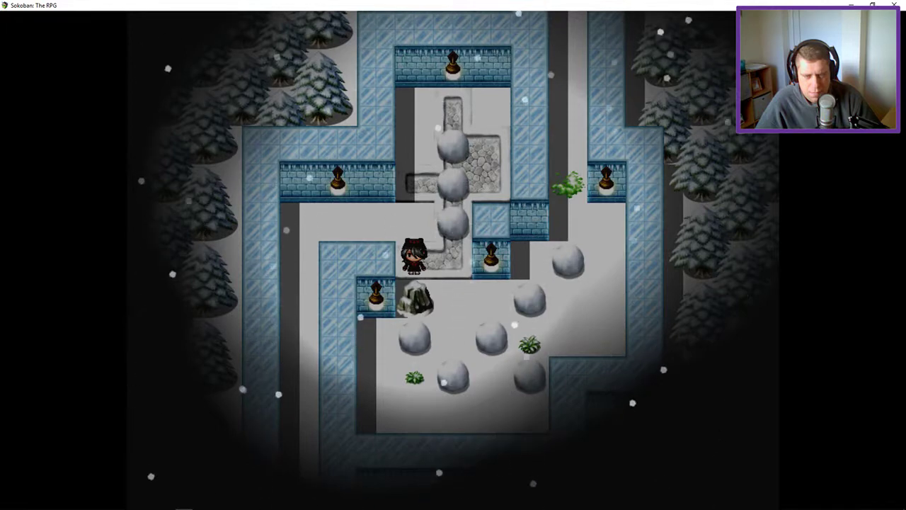
key(Right)
key(Down)
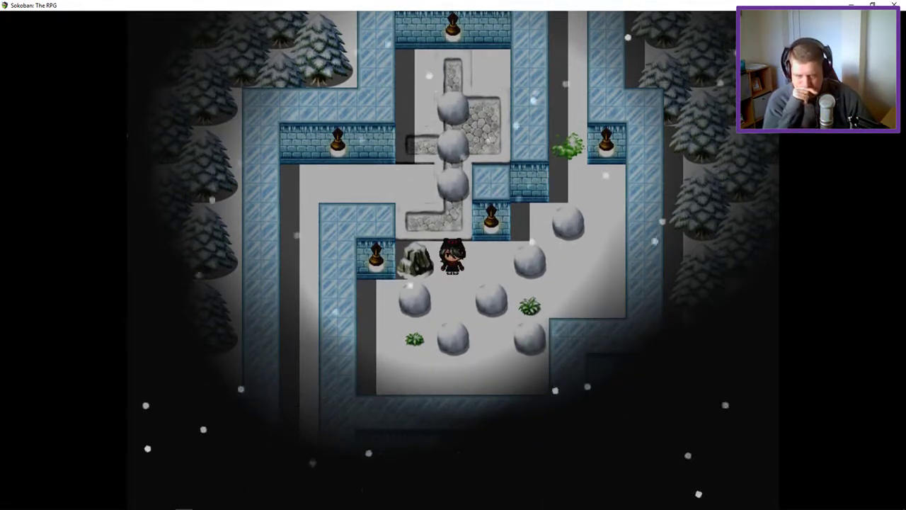
key(Right)
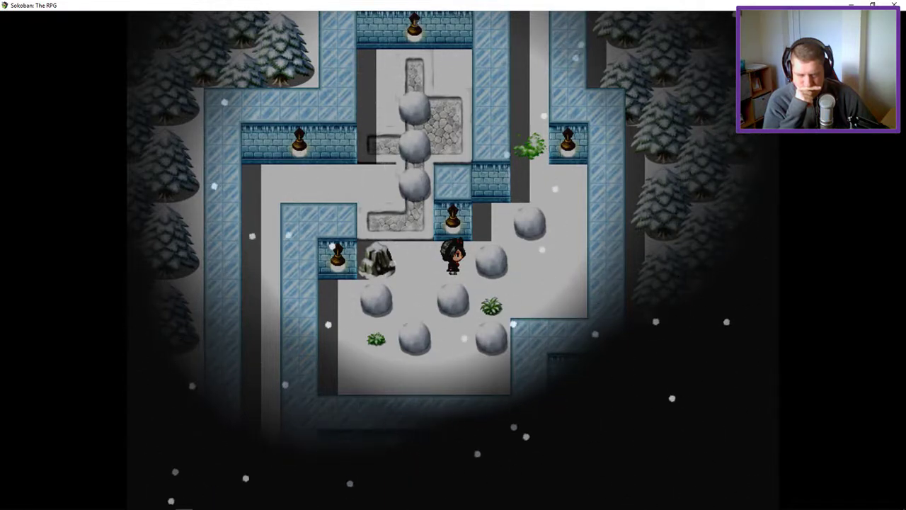
key(Right)
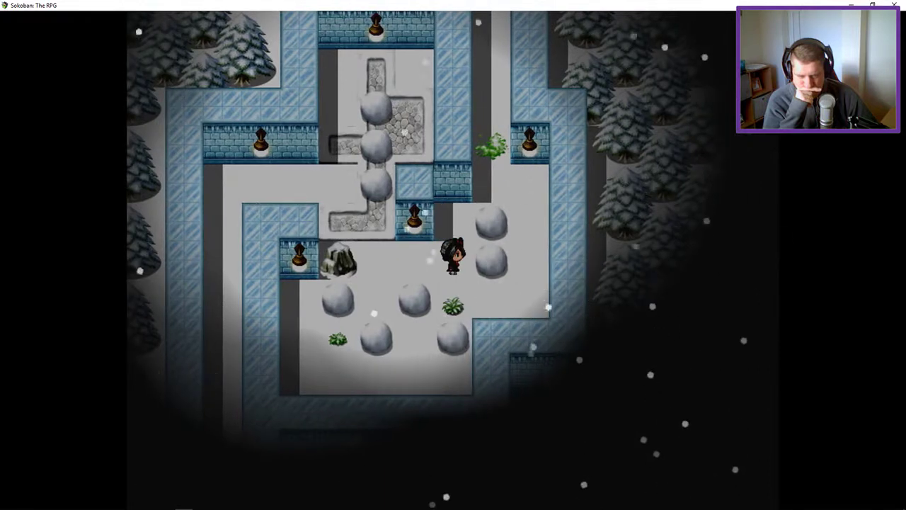
Circle to the boulder's other side and push it one tile left
key(Down)
key(Right)
key(Right)
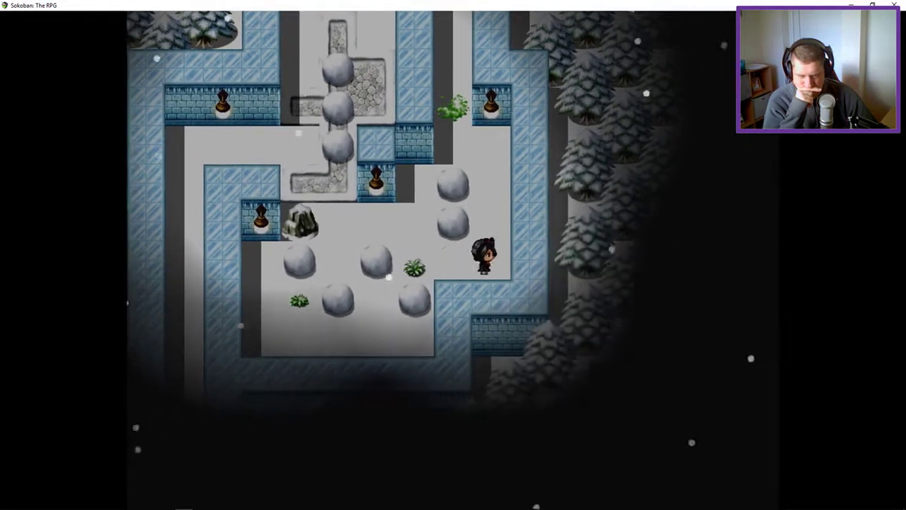
key(Up)
key(Left)
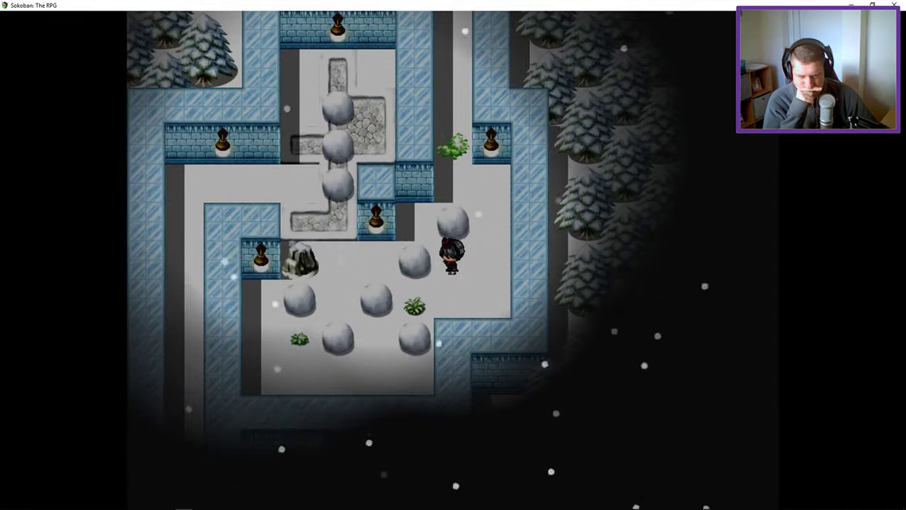
Get above the boulder and push it down one tile beside the other
key(Right)
key(Up)
key(Up)
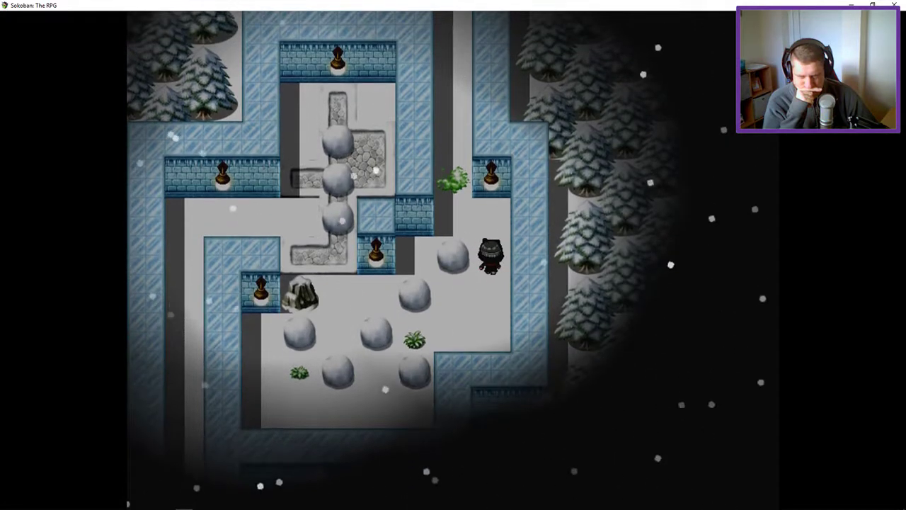
key(Left)
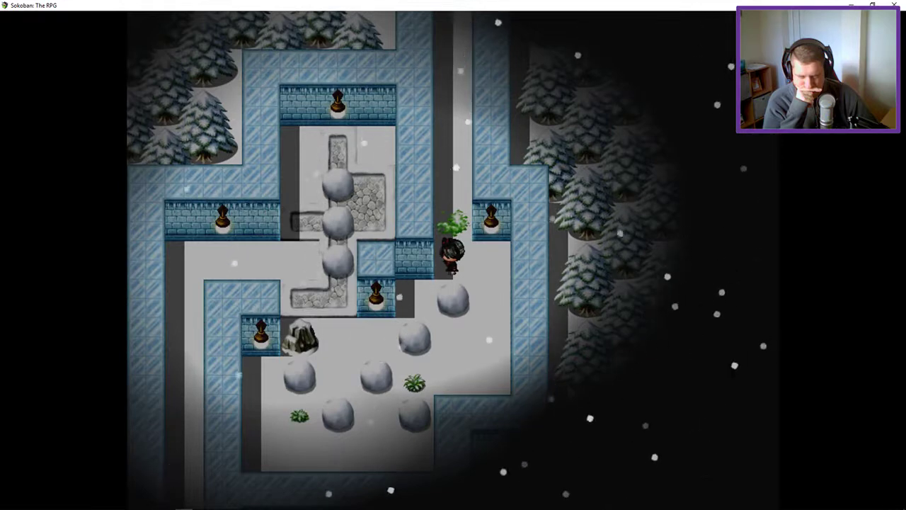
key(Down)
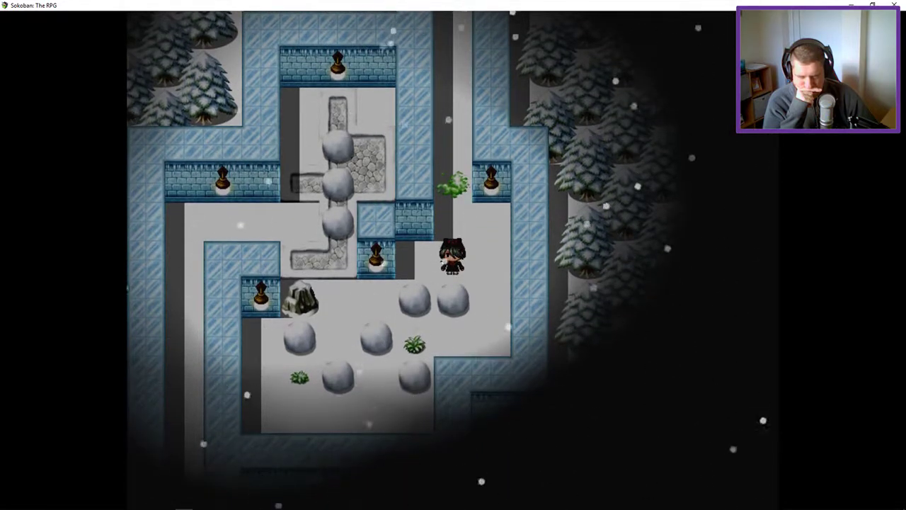
Reset the puzzle and walk up the left corridor to beside the boulder column
key(r)
key(Return)
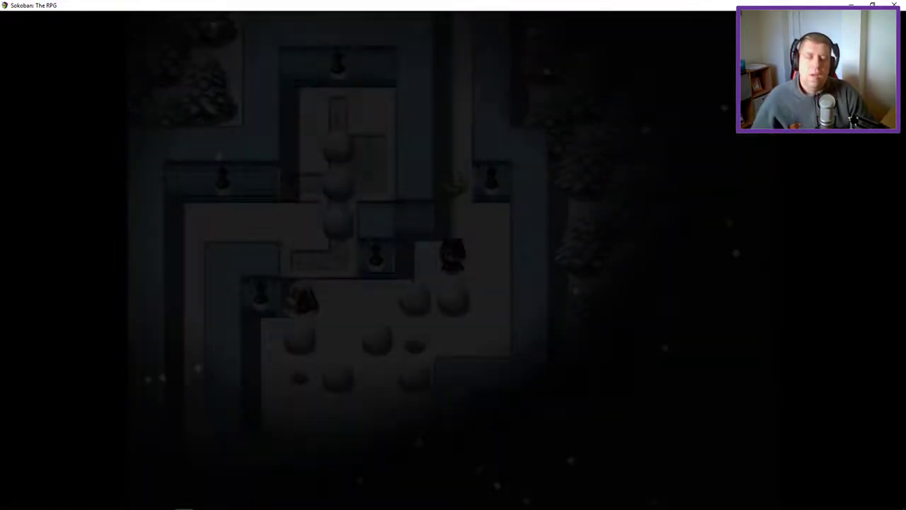
key(Up)
key(Up)
key(Up)
key(Up)
key(Up)
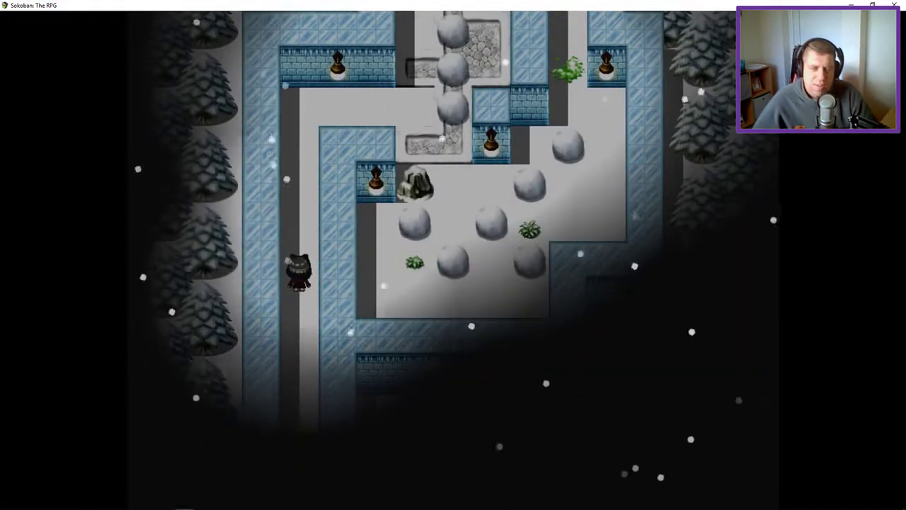
key(Up)
key(Up)
key(Up)
key(Up)
key(Right)
key(Right)
key(Right)
key(Down)
key(Down)
key(Right)
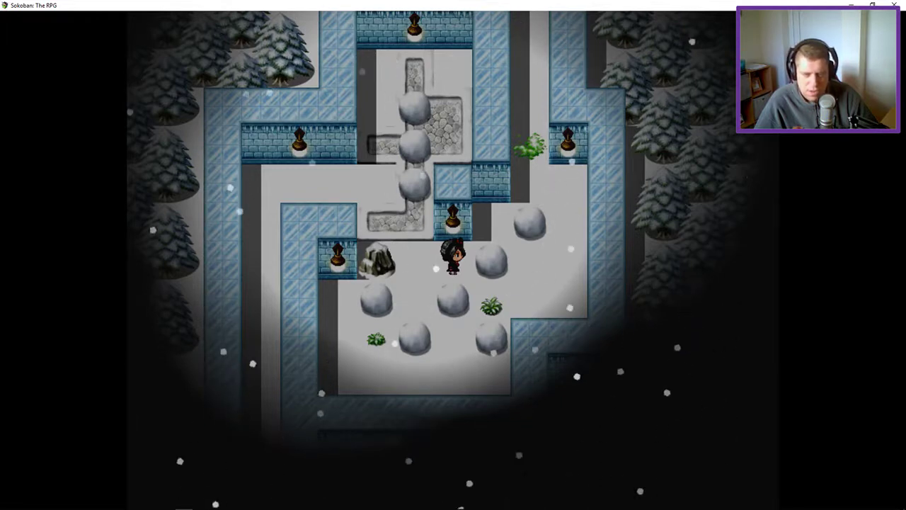
Step into the lower room and reposition around the boulders without pushing any
key(Left)
key(Down)
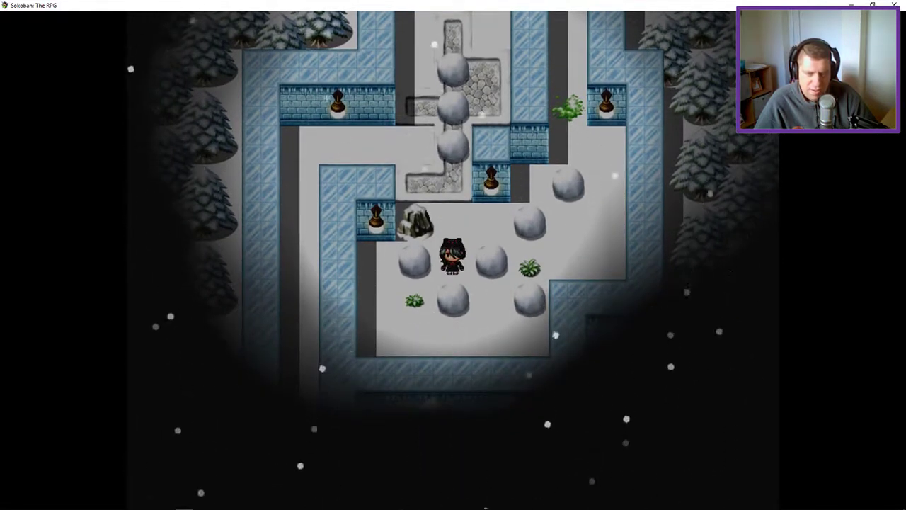
key(Up)
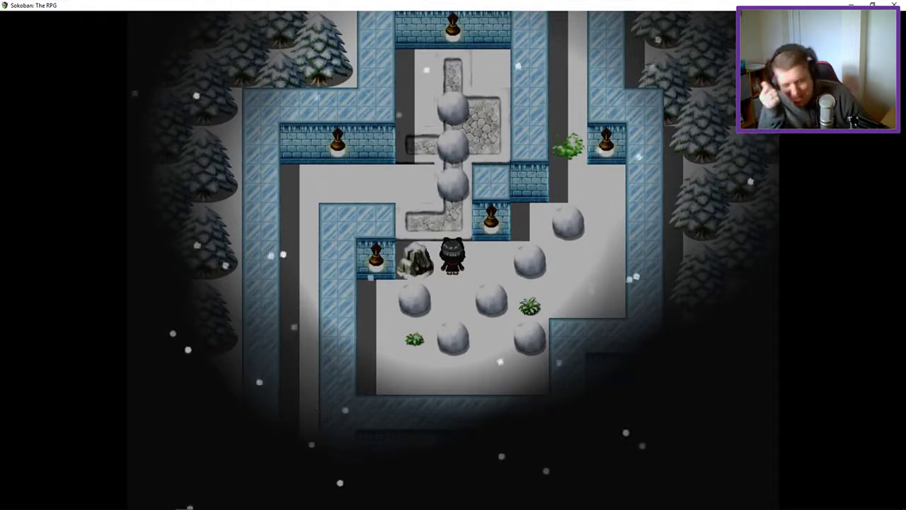
key(Right)
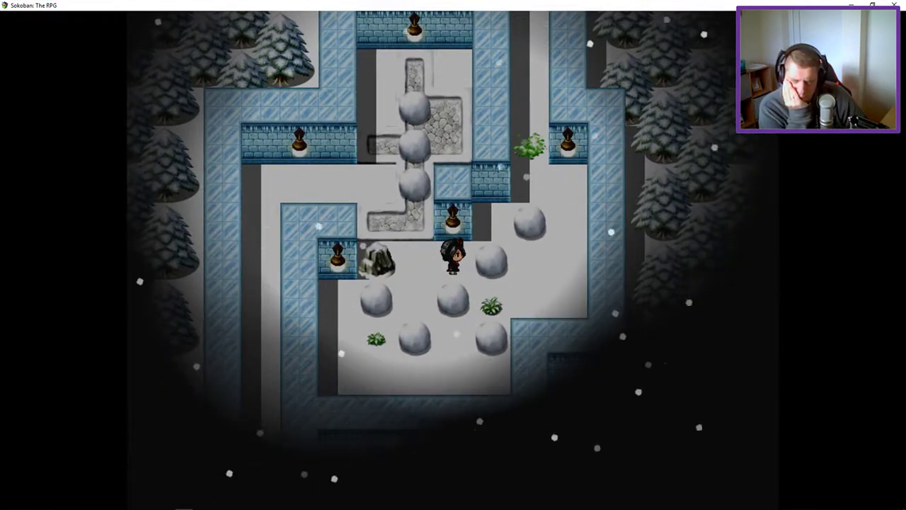
key(Left)
key(Down)
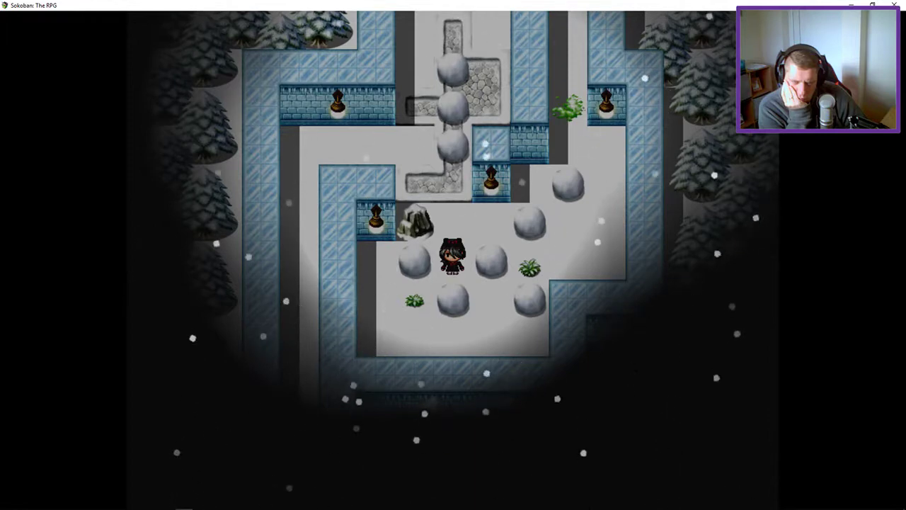
key(Up)
key(Right)
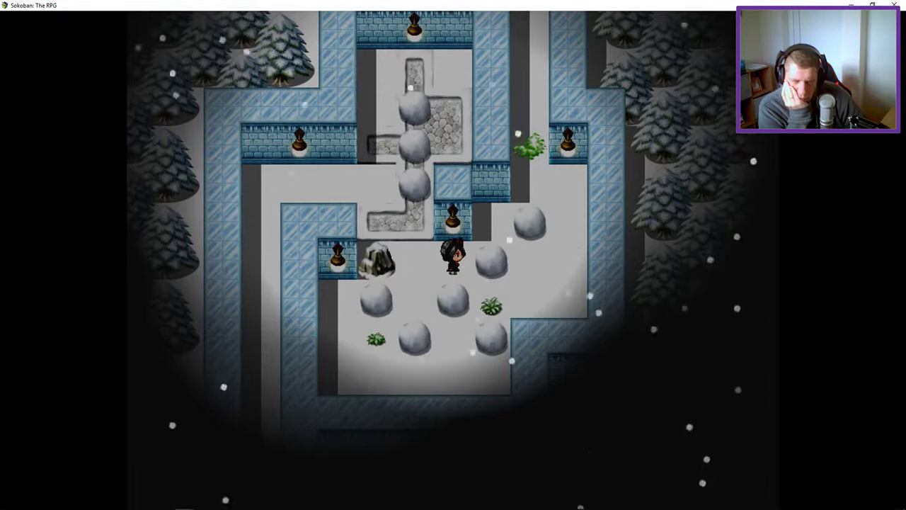
Push two lower-room boulders one tile right each
key(Left)
key(Down)
key(Right)
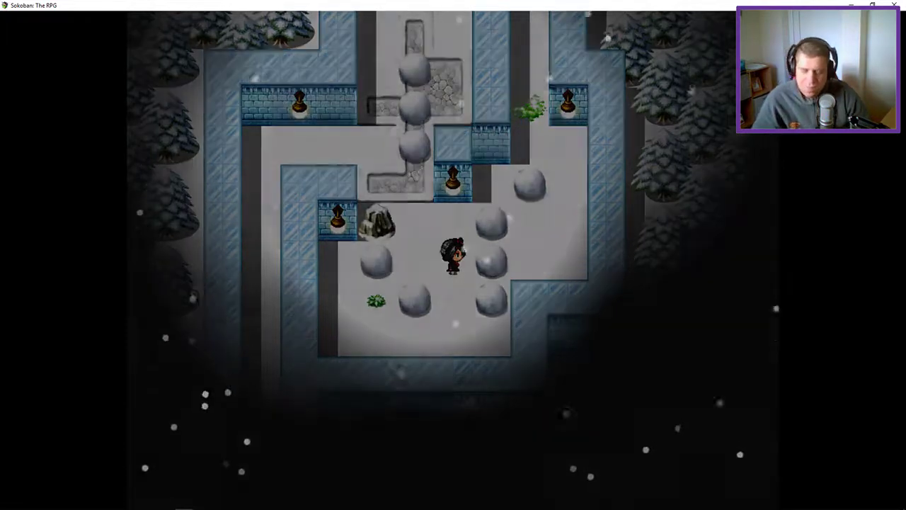
key(Up)
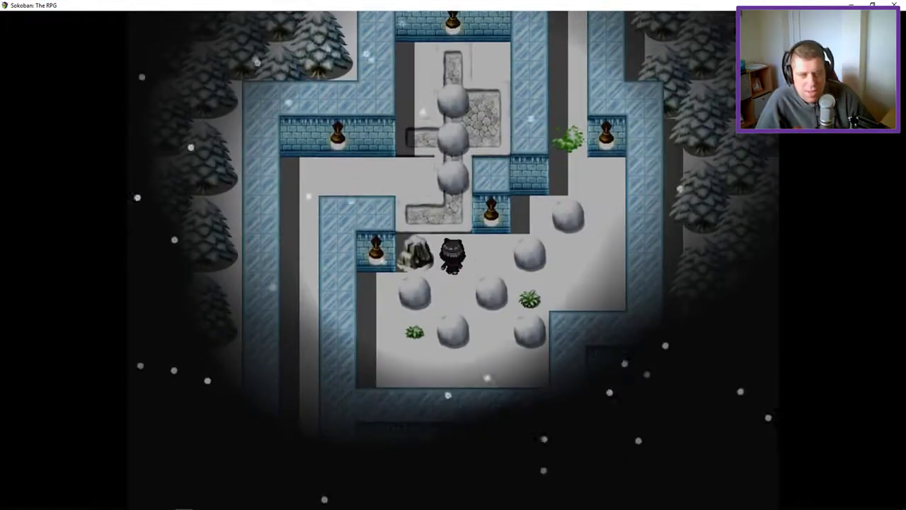
key(Right)
key(Right)
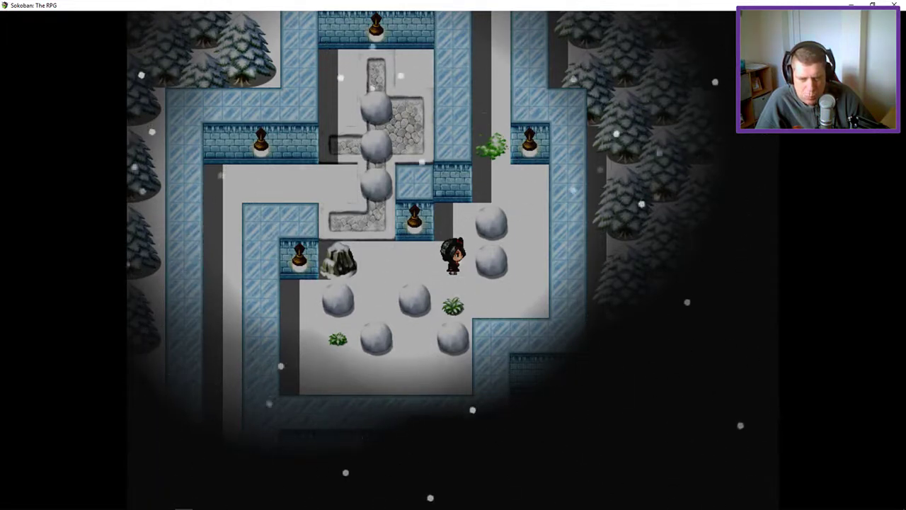
Push two boulders one tile left from the plant tile, then walk back up
key(Down)
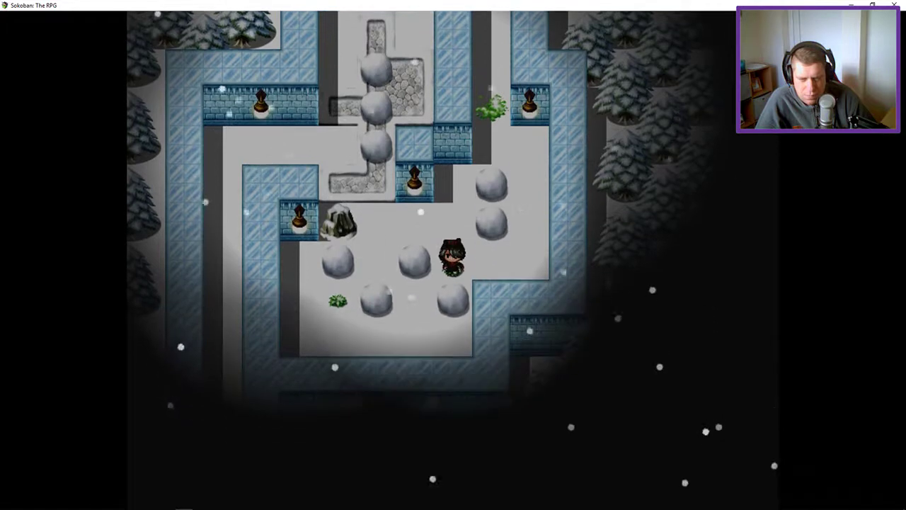
key(Left)
key(Down)
key(Left)
key(Right)
key(Up)
key(Up)
Push one boulder down a tile and the lower boulder one tile left
key(Left)
key(Down)
key(Up)
key(Right)
key(Right)
key(Down)
key(Right)
key(Right)
key(Up)
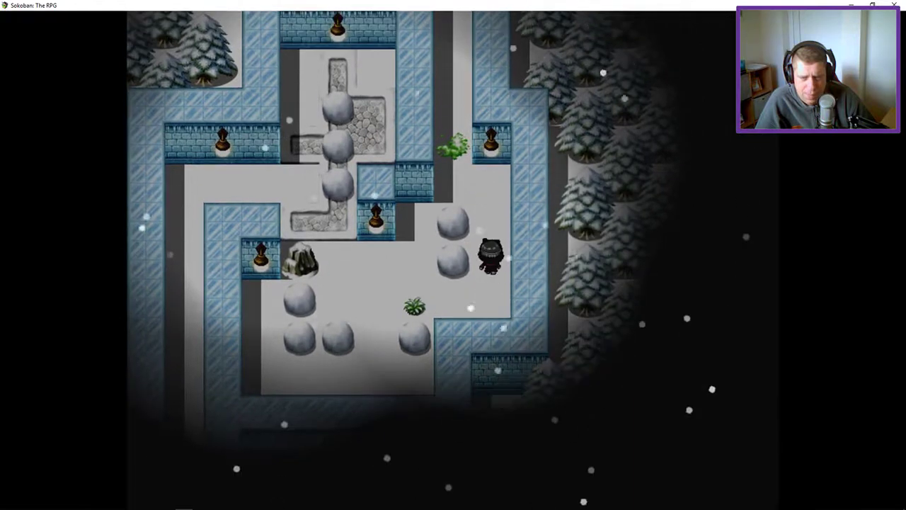
key(Left)
Circle left around the boulders and walk up beside the boulder column
key(Down)
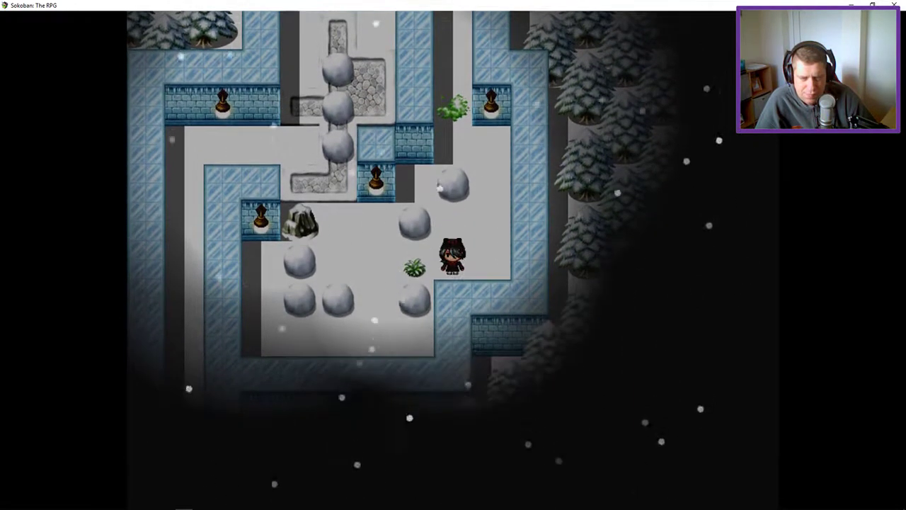
key(Left)
key(Left)
key(Left)
key(Up)
key(Up)
key(Left)
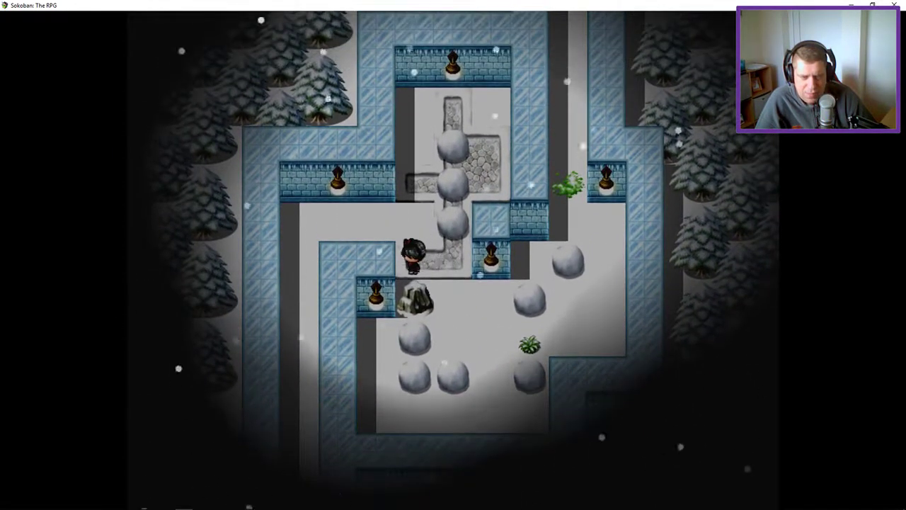
key(Up)
key(Up)
key(Up)
key(Up)
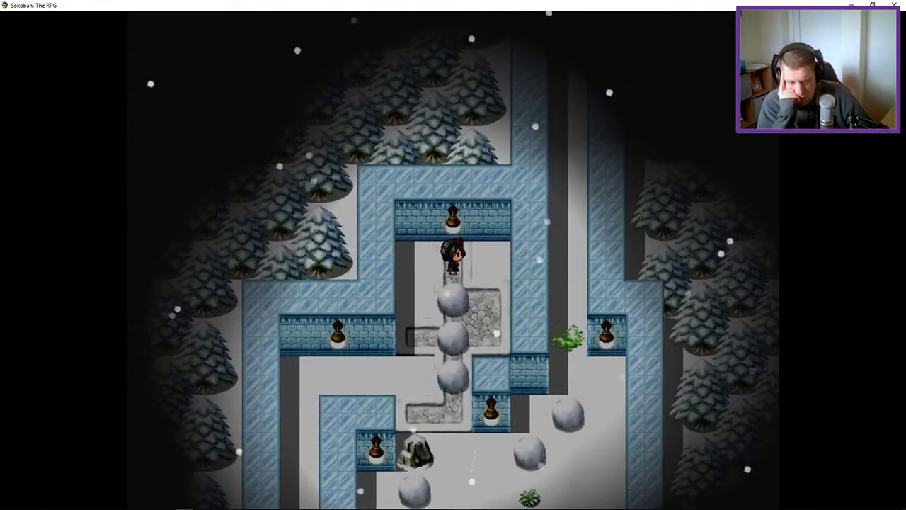
Push the middle channel boulder one tile left and head left along the top row
key(Right)
key(Down)
key(Down)
key(Left)
key(Right)
key(Up)
key(Up)
key(Left)
key(Left)
key(Down)
Push the left boulder down, shift two more boulders, and stop beside the rock
key(Down)
key(Up)
key(Up)
key(Right)
key(Right)
key(Down)
key(Left)
key(Down)
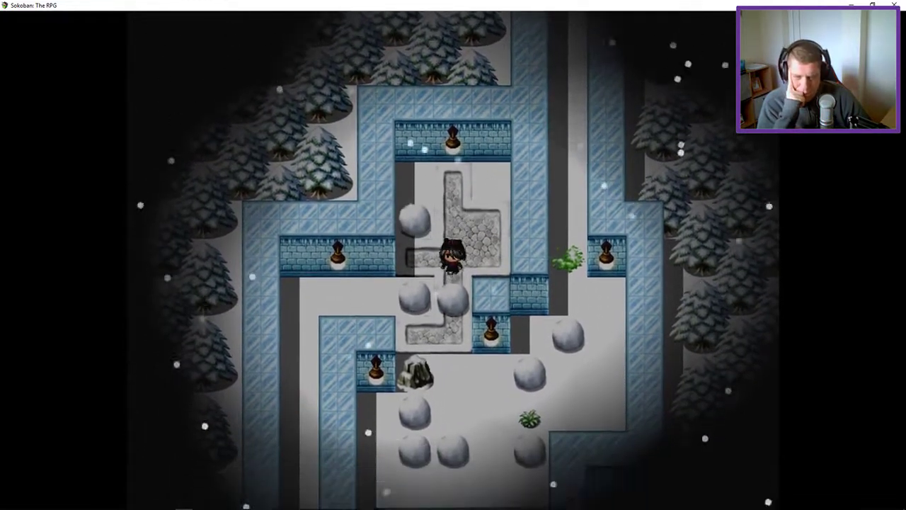
key(Down)
key(Down)
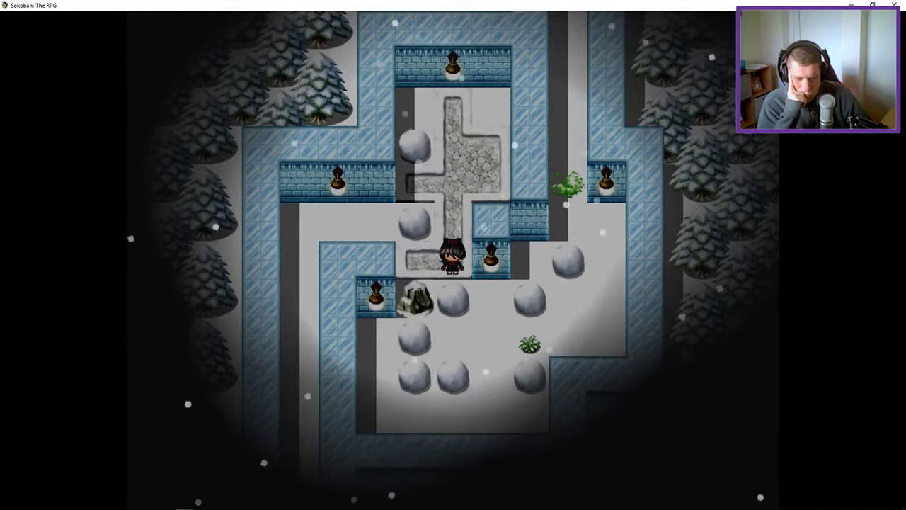
key(Down)
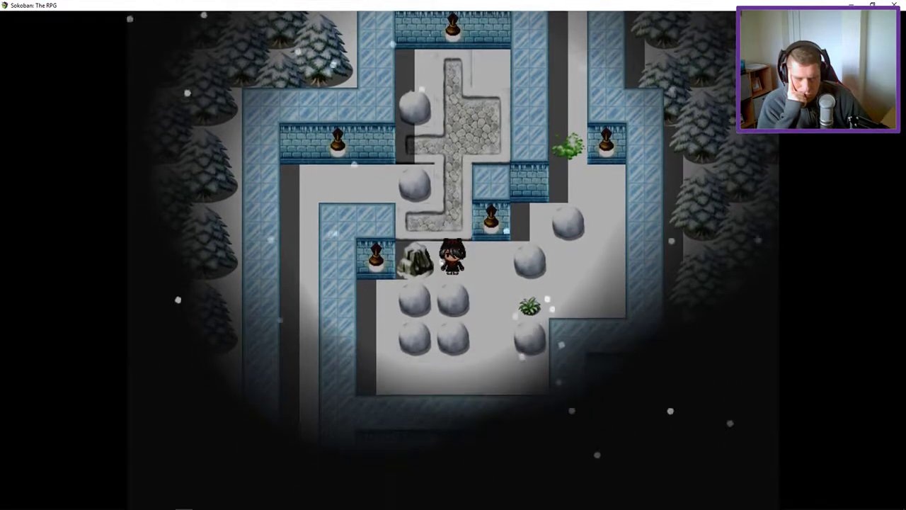
Reset the puzzle and walk from the entrance corridor to beside the rock
key(Escape)
key(Return)
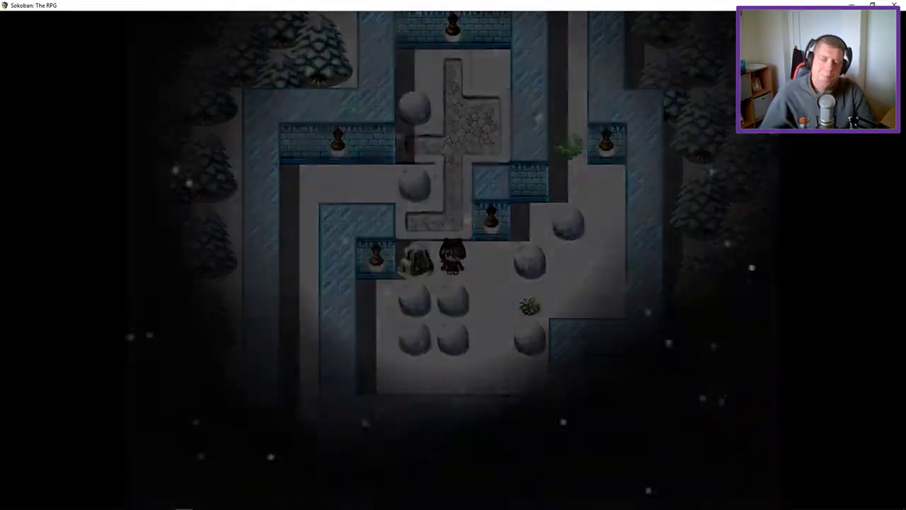
key(Up)
key(Up)
key(Up)
key(Up)
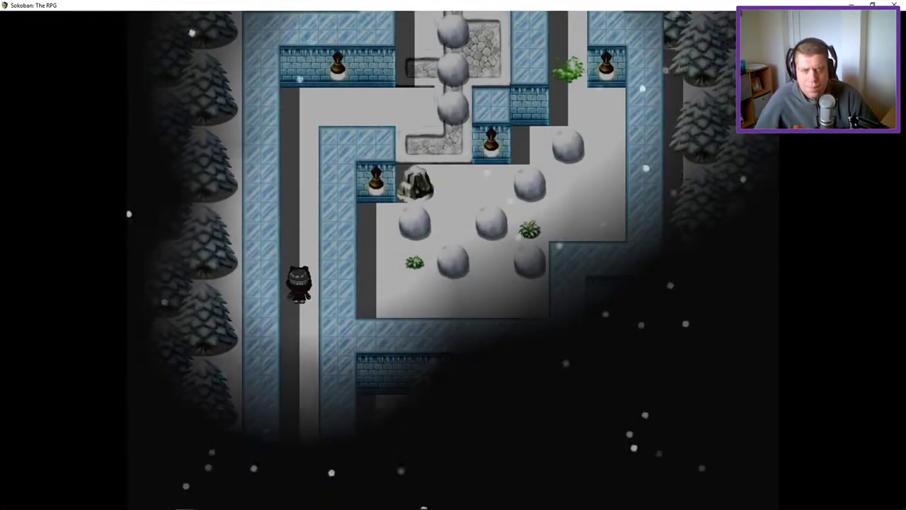
key(Up)
key(Up)
key(Up)
key(Up)
key(Up)
key(Right)
key(Right)
key(Right)
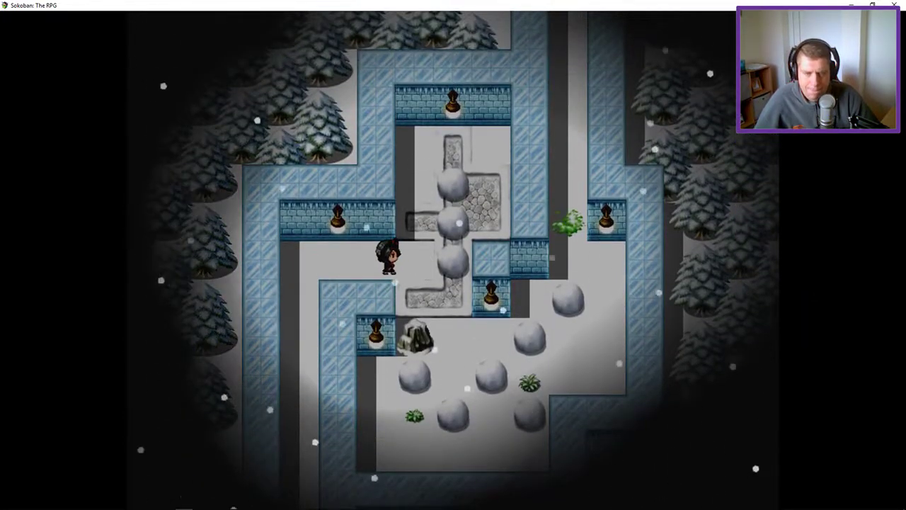
key(Right)
key(Down)
key(Right)
key(Down)
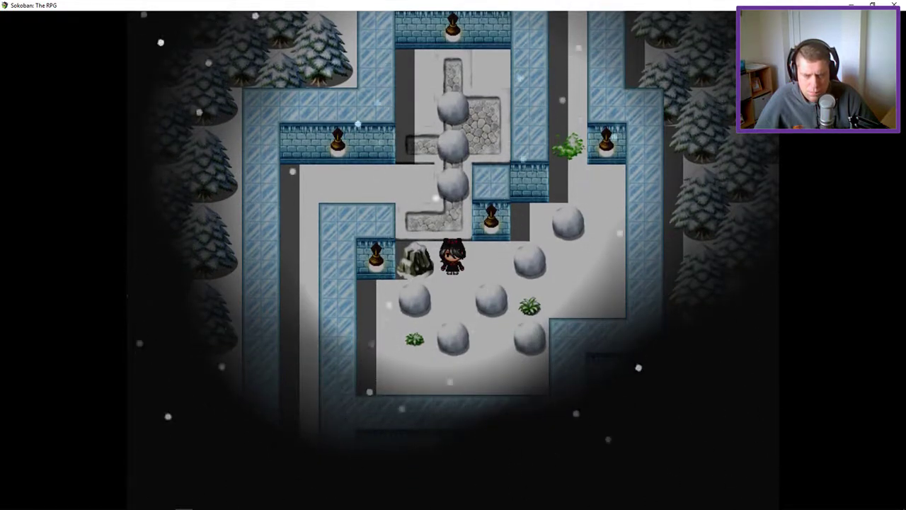
Push one boulder a tile right and another a tile left, then circle below
key(Up)
key(Down)
key(Right)
key(Right)
key(Down)
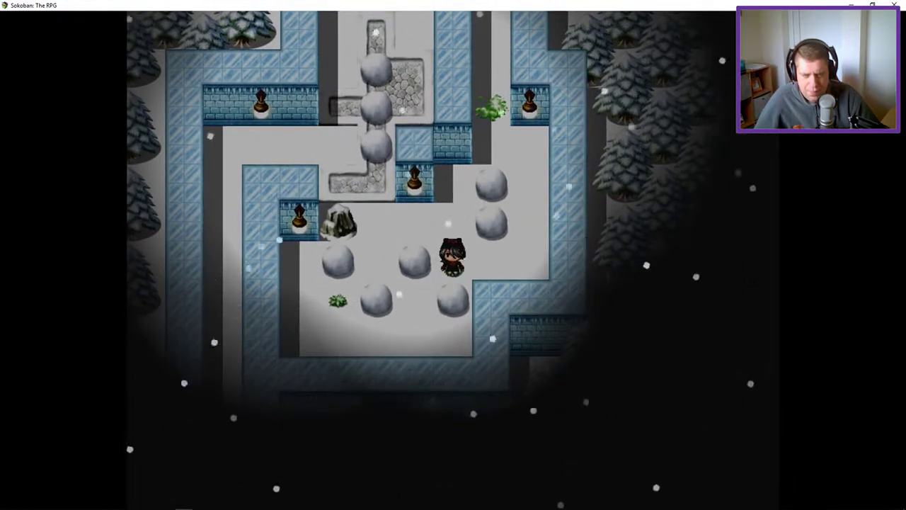
key(Left)
key(Down)
key(Down)
key(Left)
key(Left)
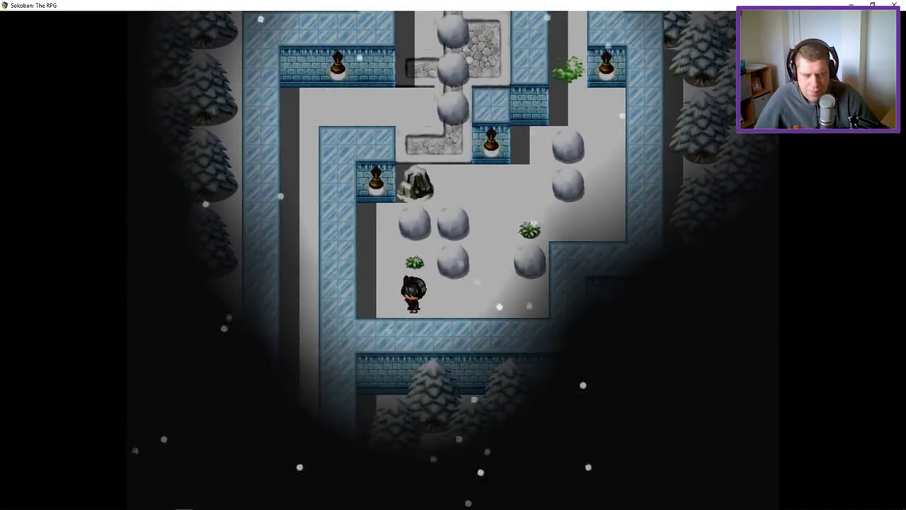
Push a boulder up onto a bush tile from the lower row
key(Up)
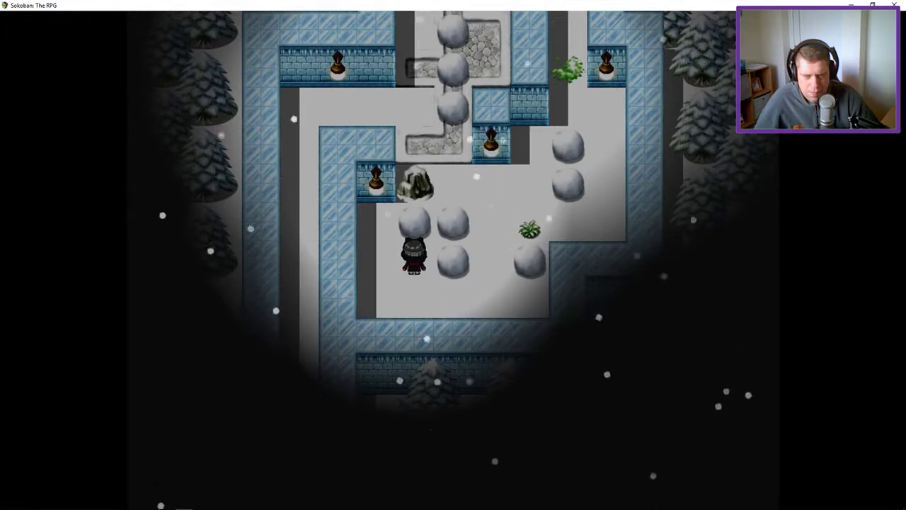
key(Down)
key(Up)
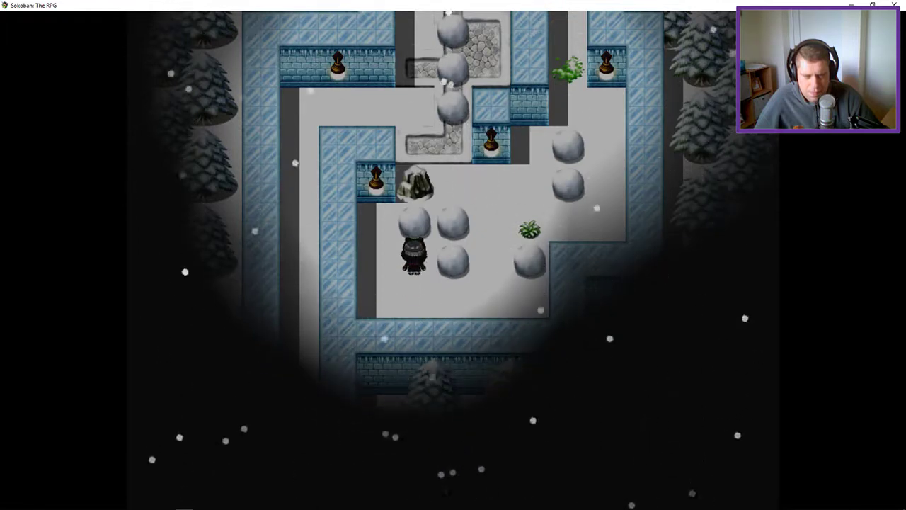
key(Down)
key(Right)
key(Right)
key(Right)
key(Up)
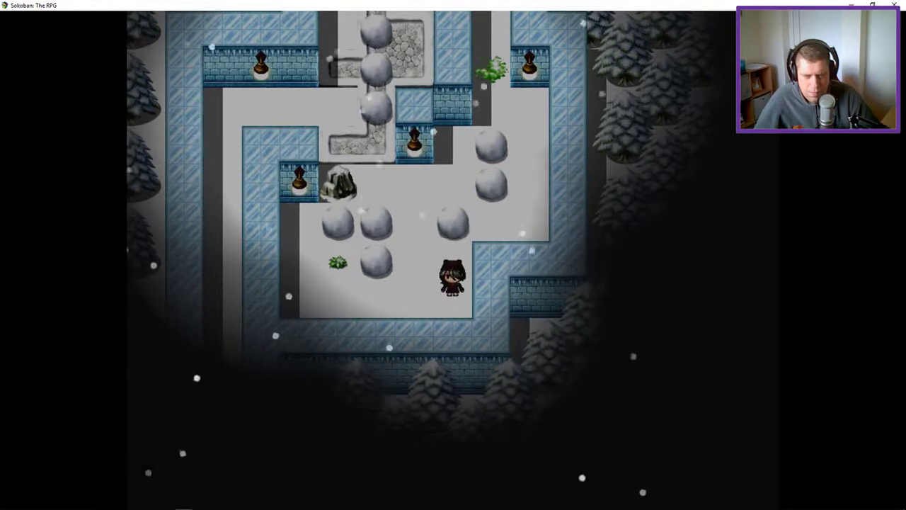
Cross back left and push a boulder two tiles right
key(Left)
key(Left)
key(Left)
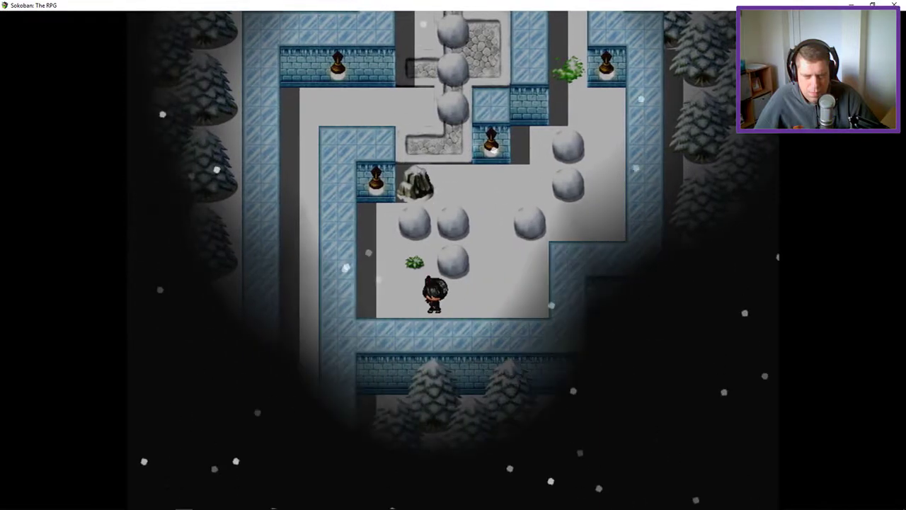
key(Up)
key(Right)
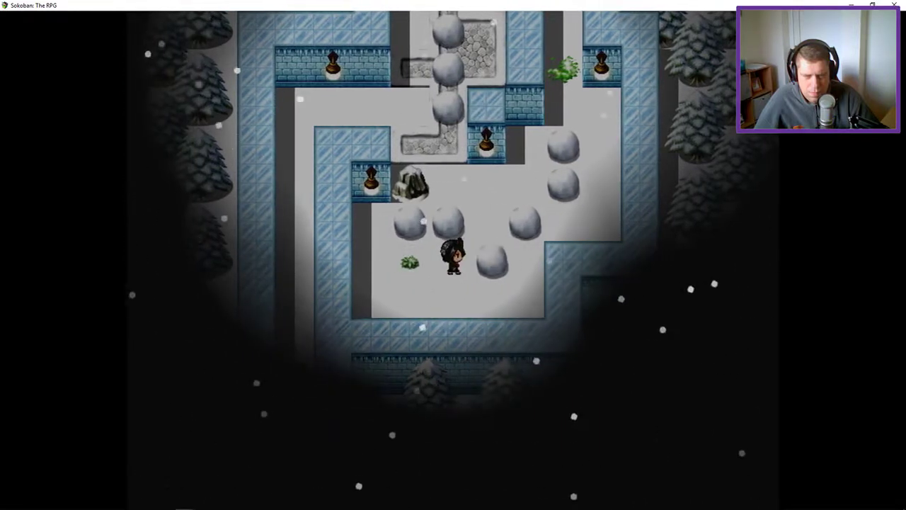
key(Right)
Push another boulder down and left onto a bush, then reset the puzzle
key(Up)
key(Up)
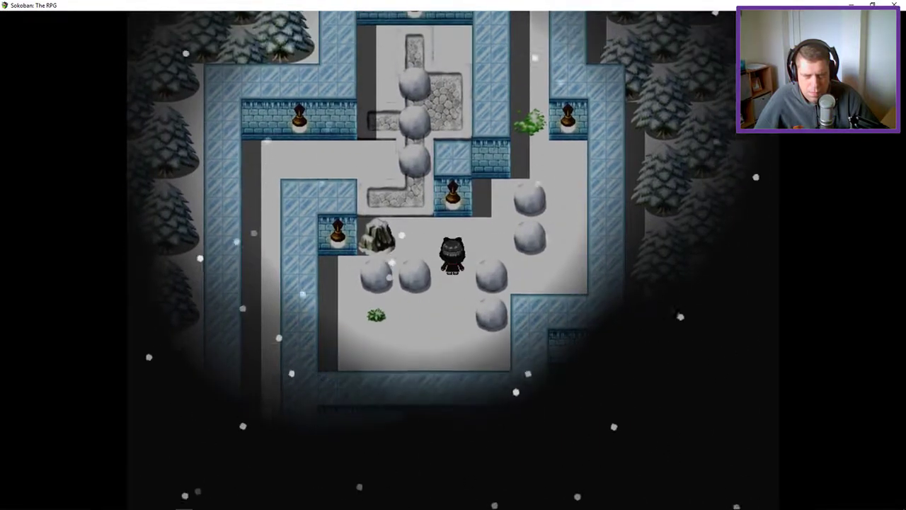
key(Left)
key(Down)
key(Right)
key(Down)
key(Left)
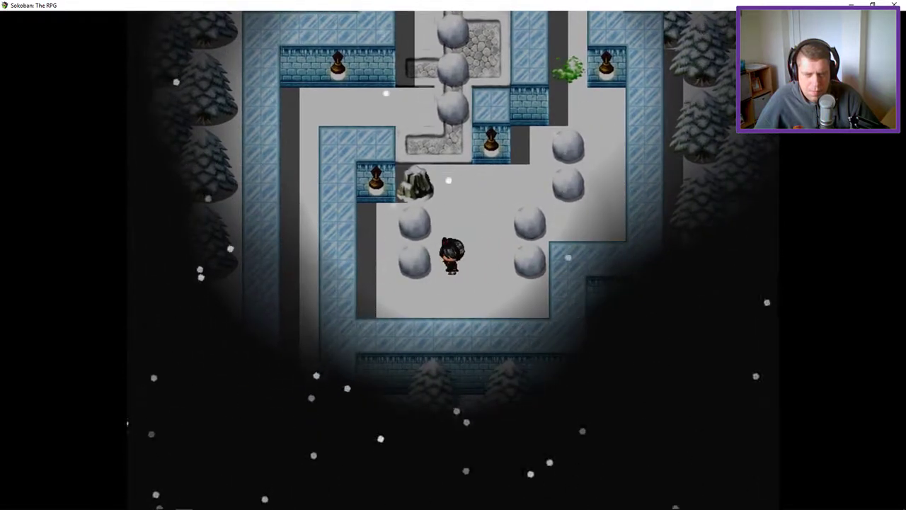
key(Up)
key(Up)
key(Right)
key(Right)
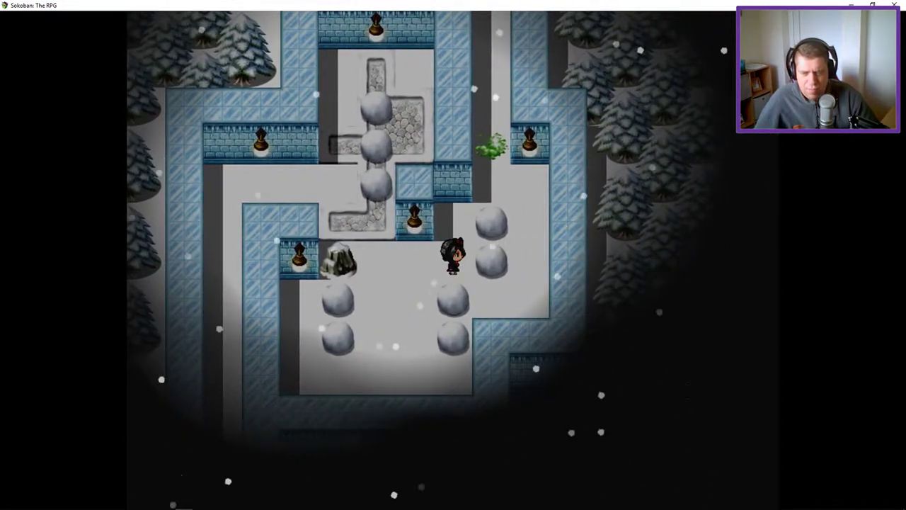
key(Return)
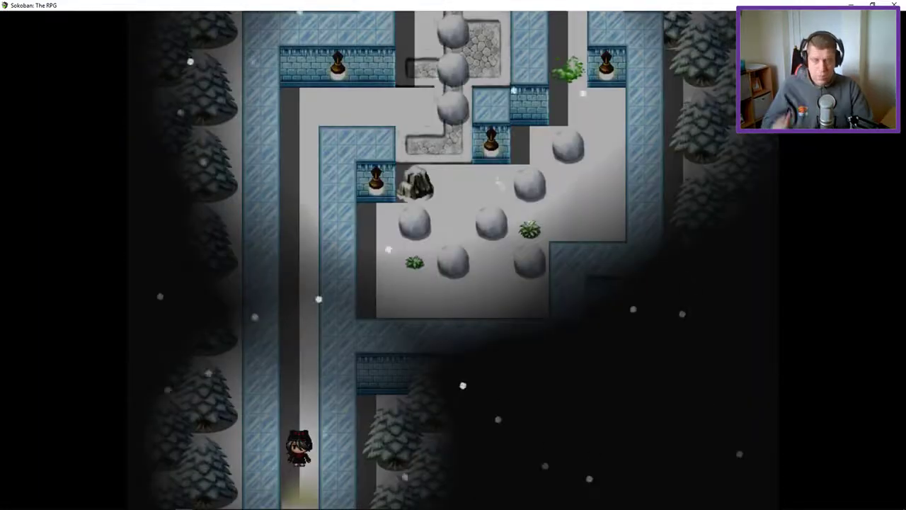
Walk up the left corridor and step in between the column boulders
key(Up)
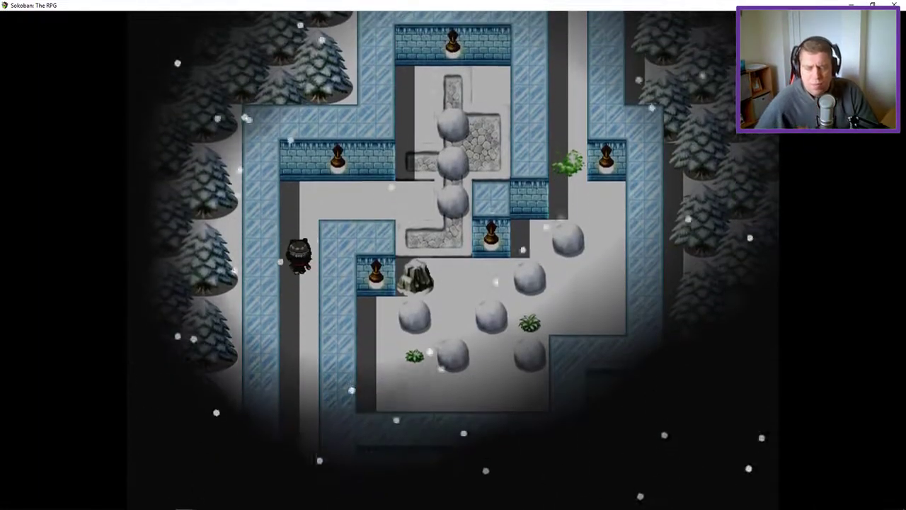
key(Up)
key(Right)
key(Right)
key(Right)
key(Right)
key(Right)
key(Down)
key(Down)
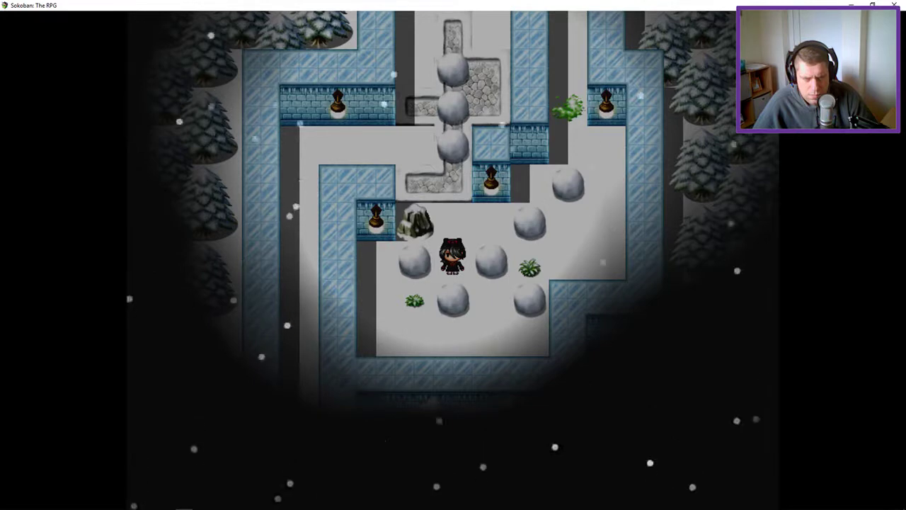
key(Up)
Go around the right side and push a boulder one tile down
key(Right)
key(Right)
key(Right)
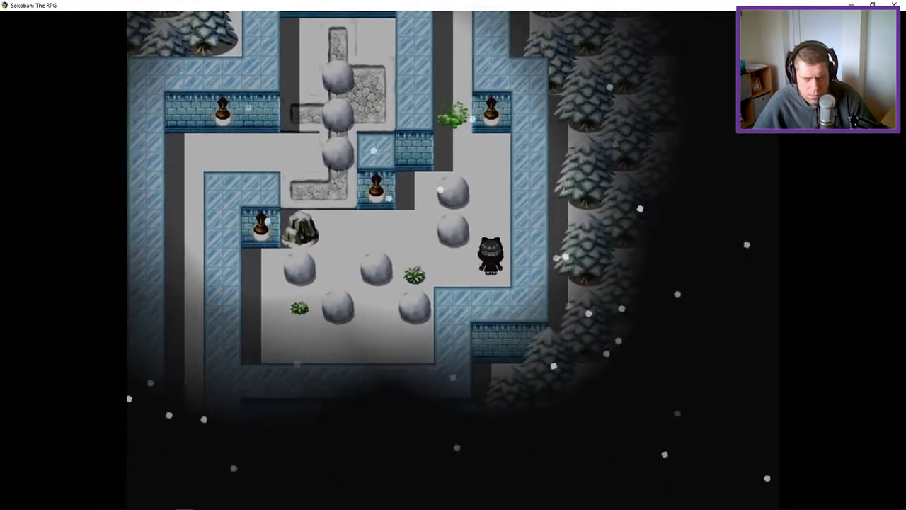
key(Right)
key(Up)
key(Up)
key(Left)
key(Down)
key(Right)
key(Down)
key(Down)
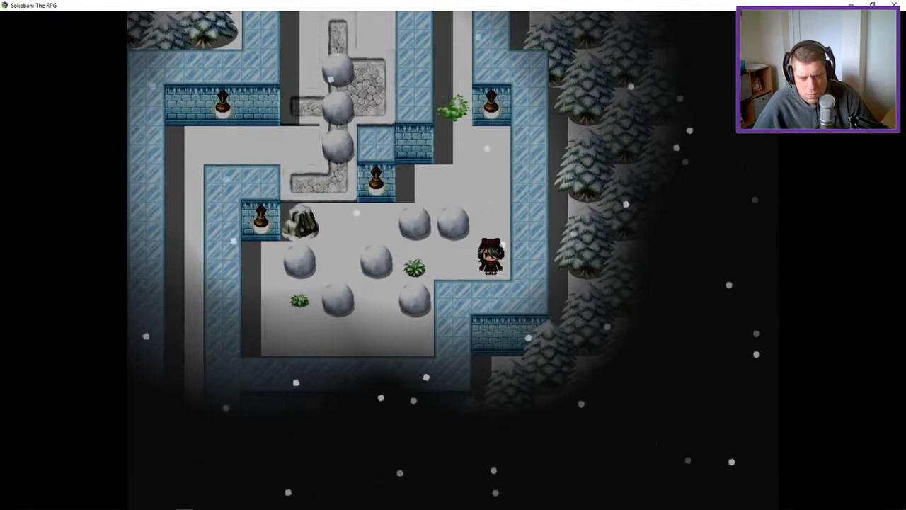
Push two boulders one tile left each
key(Left)
key(Left)
key(Left)
key(Down)
key(Left)
key(Down)
key(Left)
key(Left)
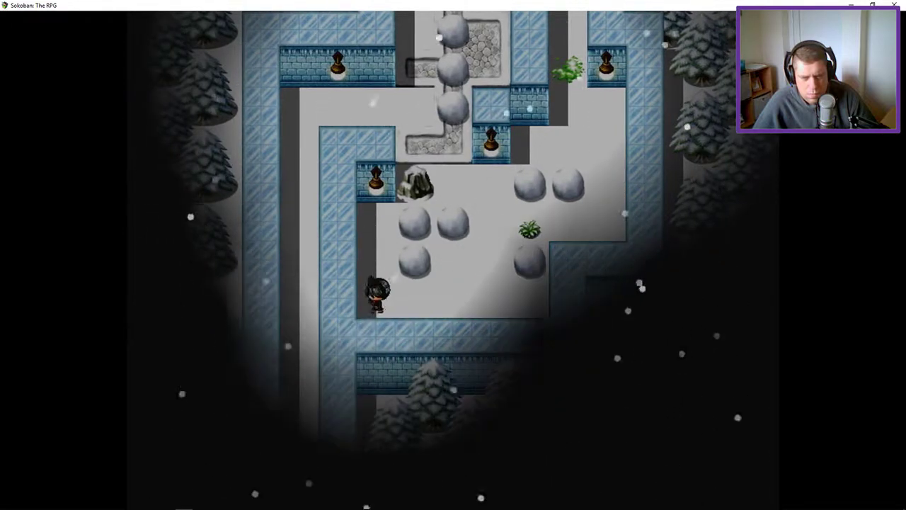
Walk right along the bottom row and around to the plant tile above a boulder
key(Up)
key(Down)
key(Right)
key(Right)
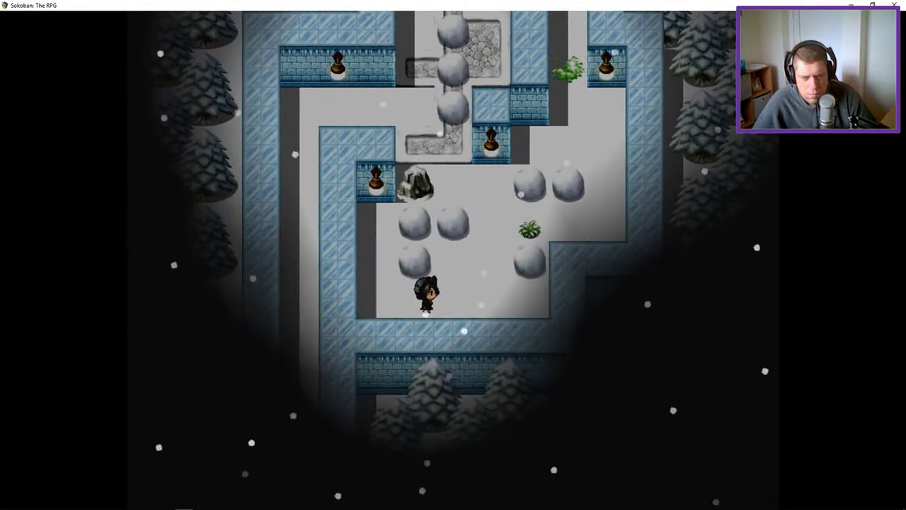
key(Right)
key(Right)
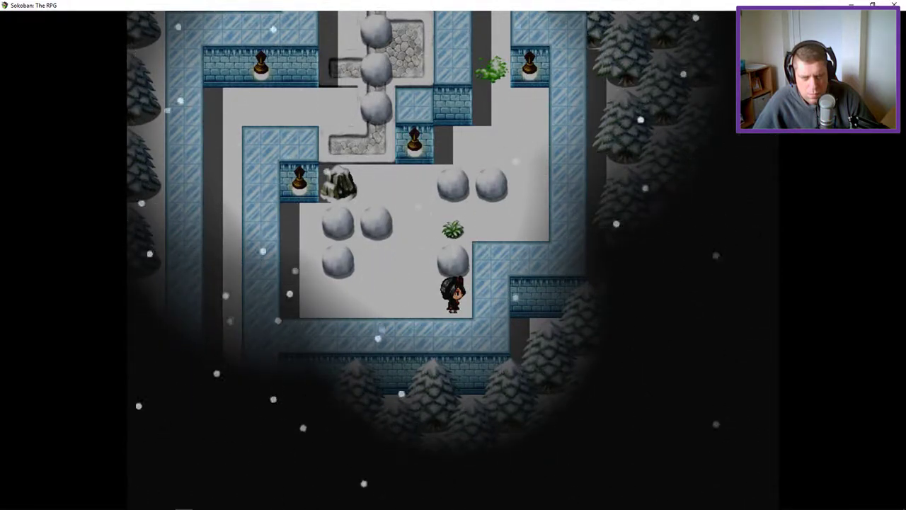
key(Left)
key(Up)
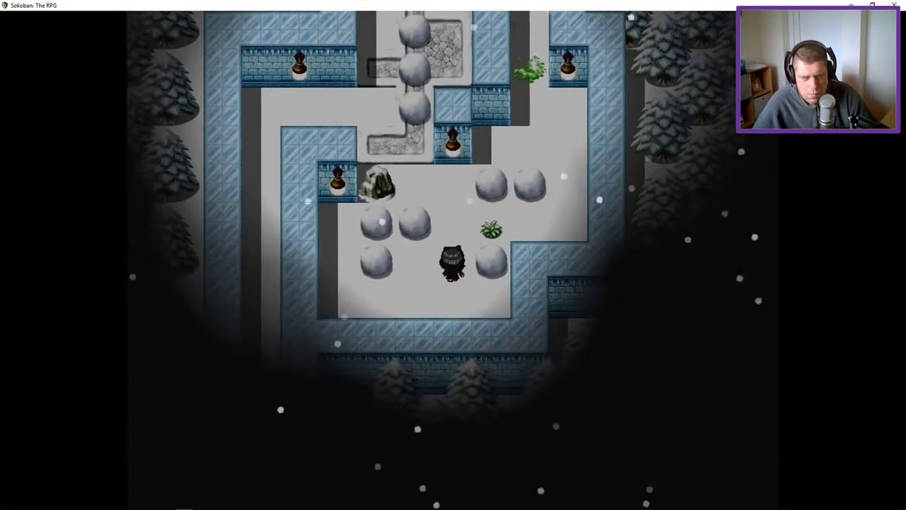
key(Up)
key(Right)
Circle below the boulder and push it up onto the plant tile
key(Left)
key(Left)
key(Down)
key(Down)
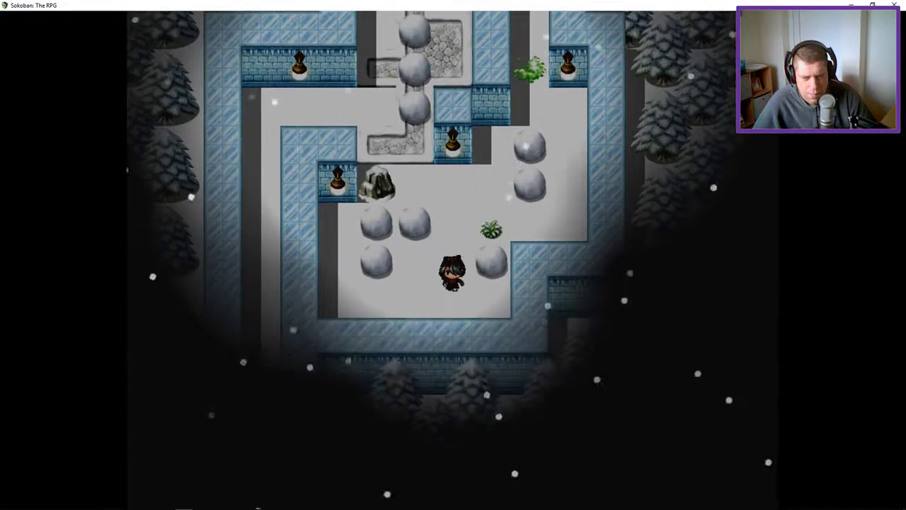
key(Down)
key(Right)
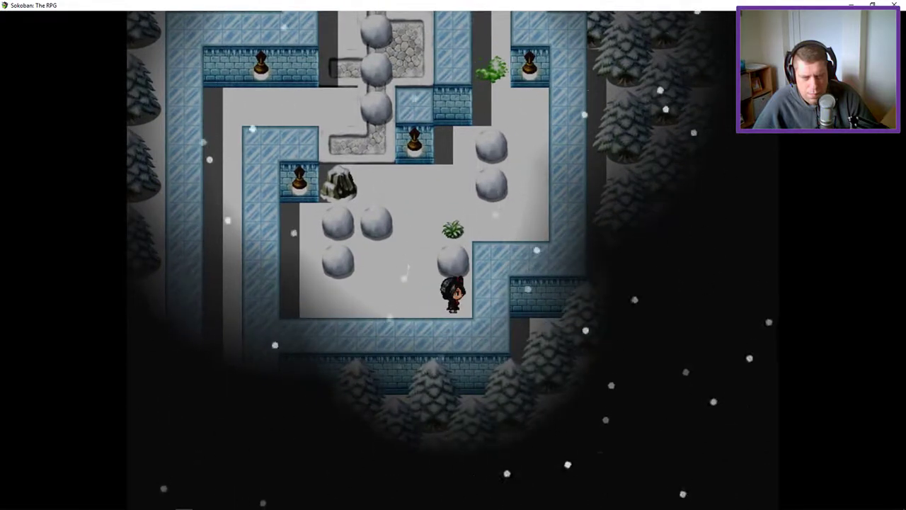
key(Up)
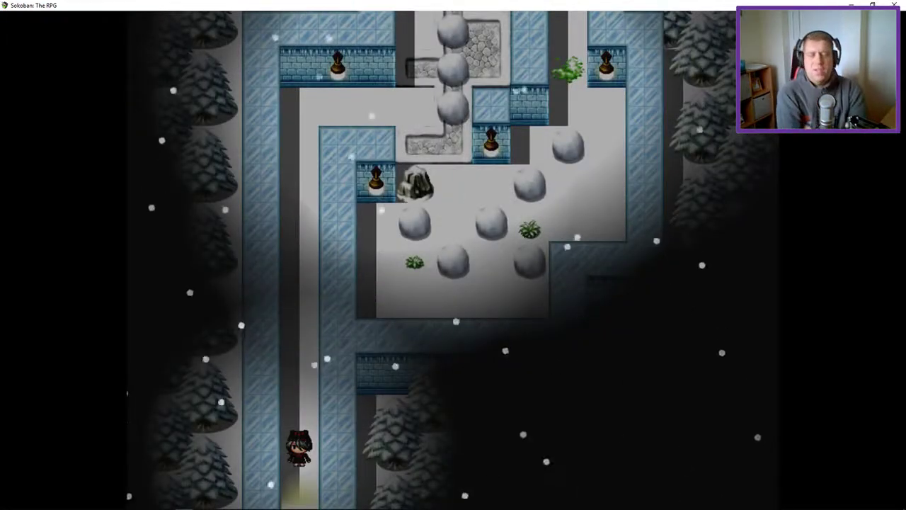
Walk up the western corridor, then right into the room to just below the rock
key(Up)
key(Up)
key(Up)
key(Up)
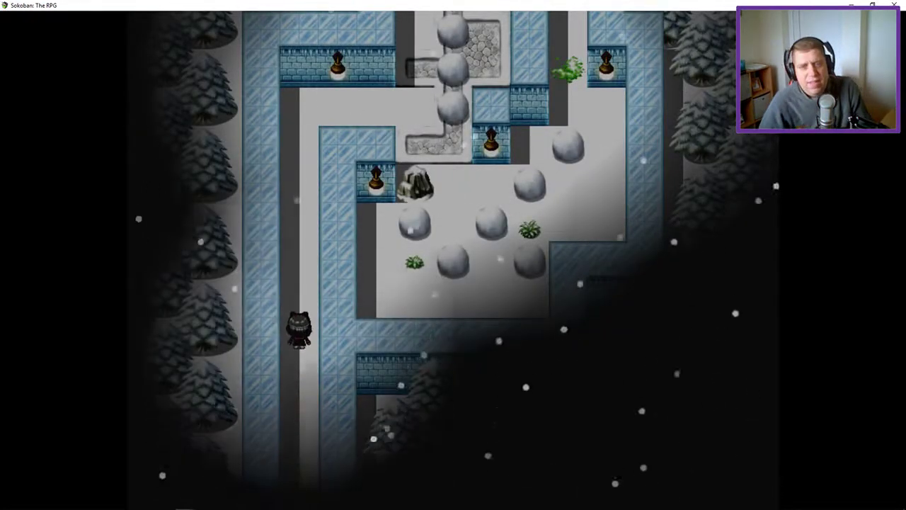
key(Up)
key(Up)
key(Up)
key(Up)
key(Up)
key(Up)
key(Right)
key(Right)
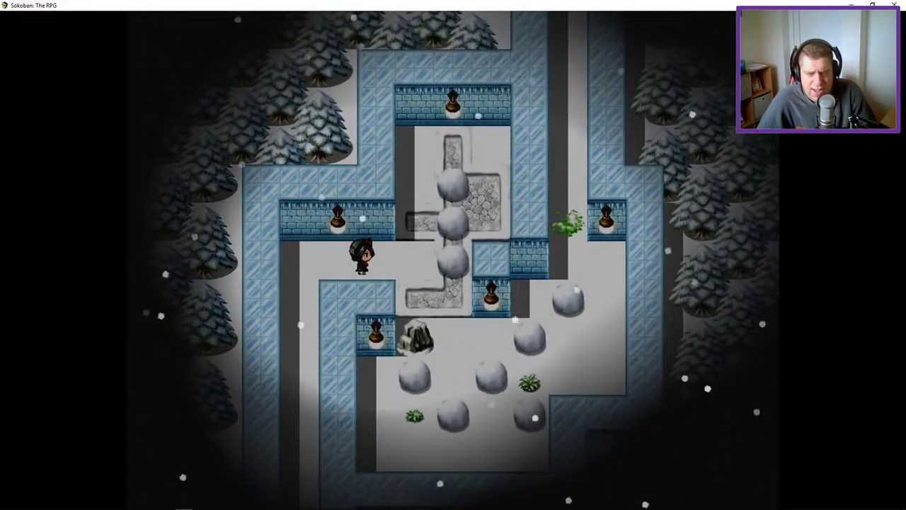
key(Right)
key(Down)
key(Right)
key(Down)
key(Down)
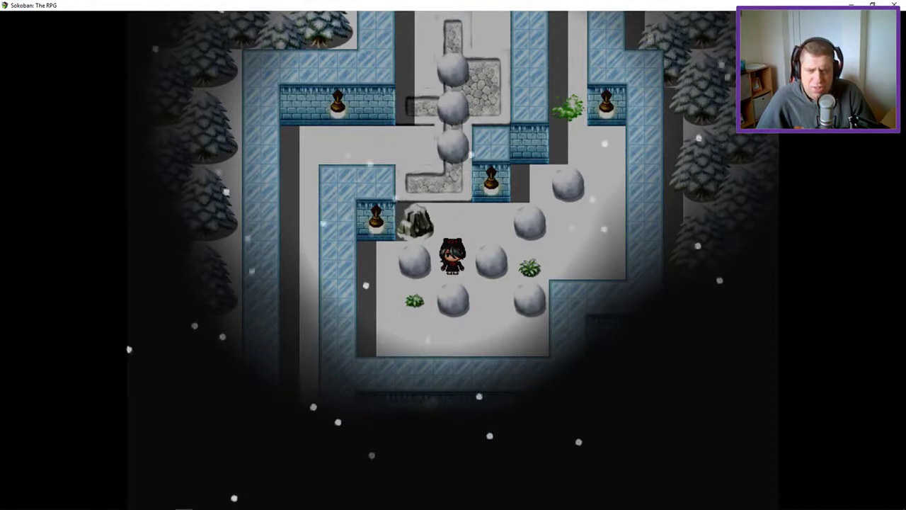